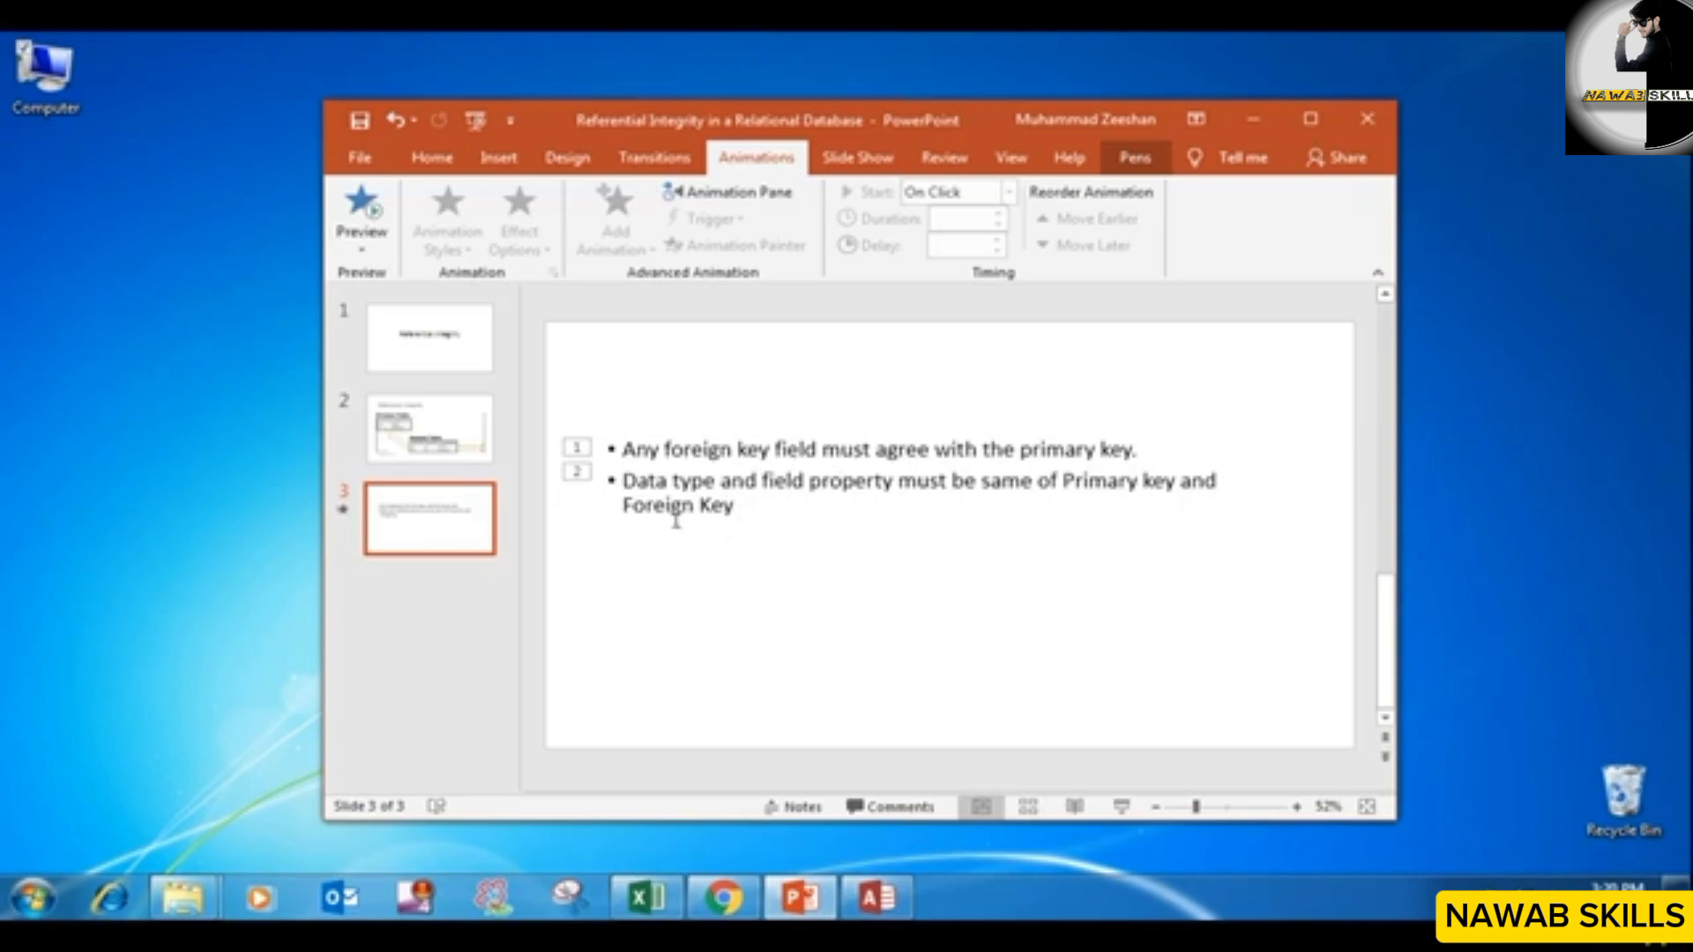
# Step: Switch to Access and look over the fields and new-record row of the open Student table
pyautogui.click(876, 898)
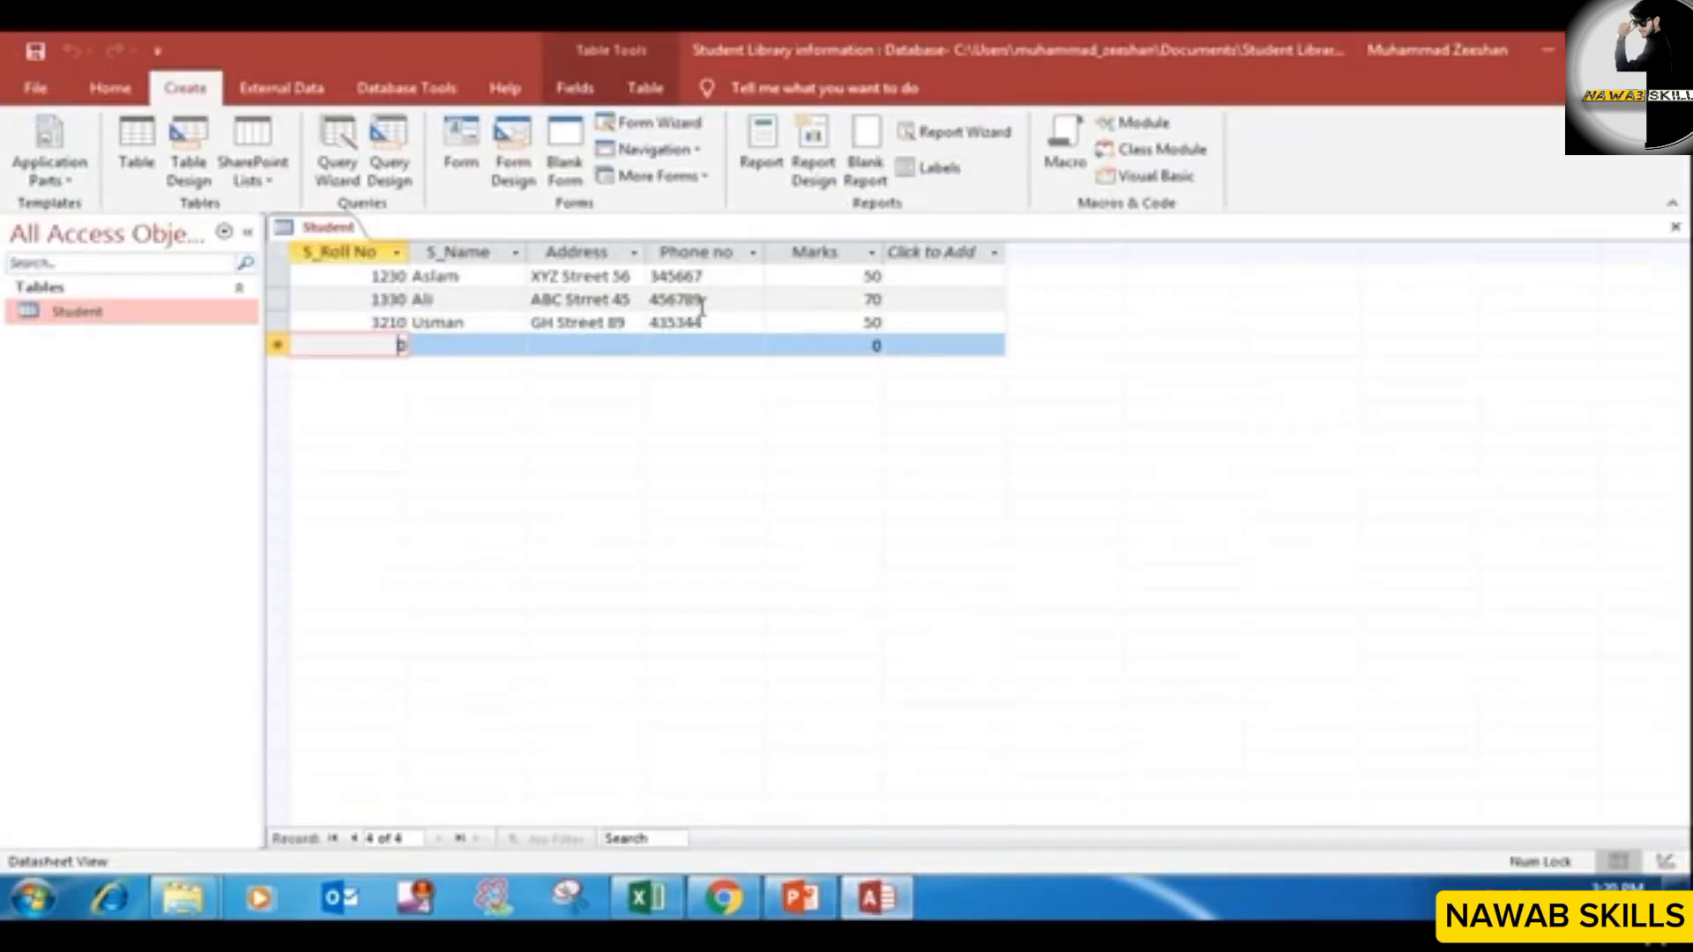
pyautogui.click(903, 349)
pyautogui.click(834, 344)
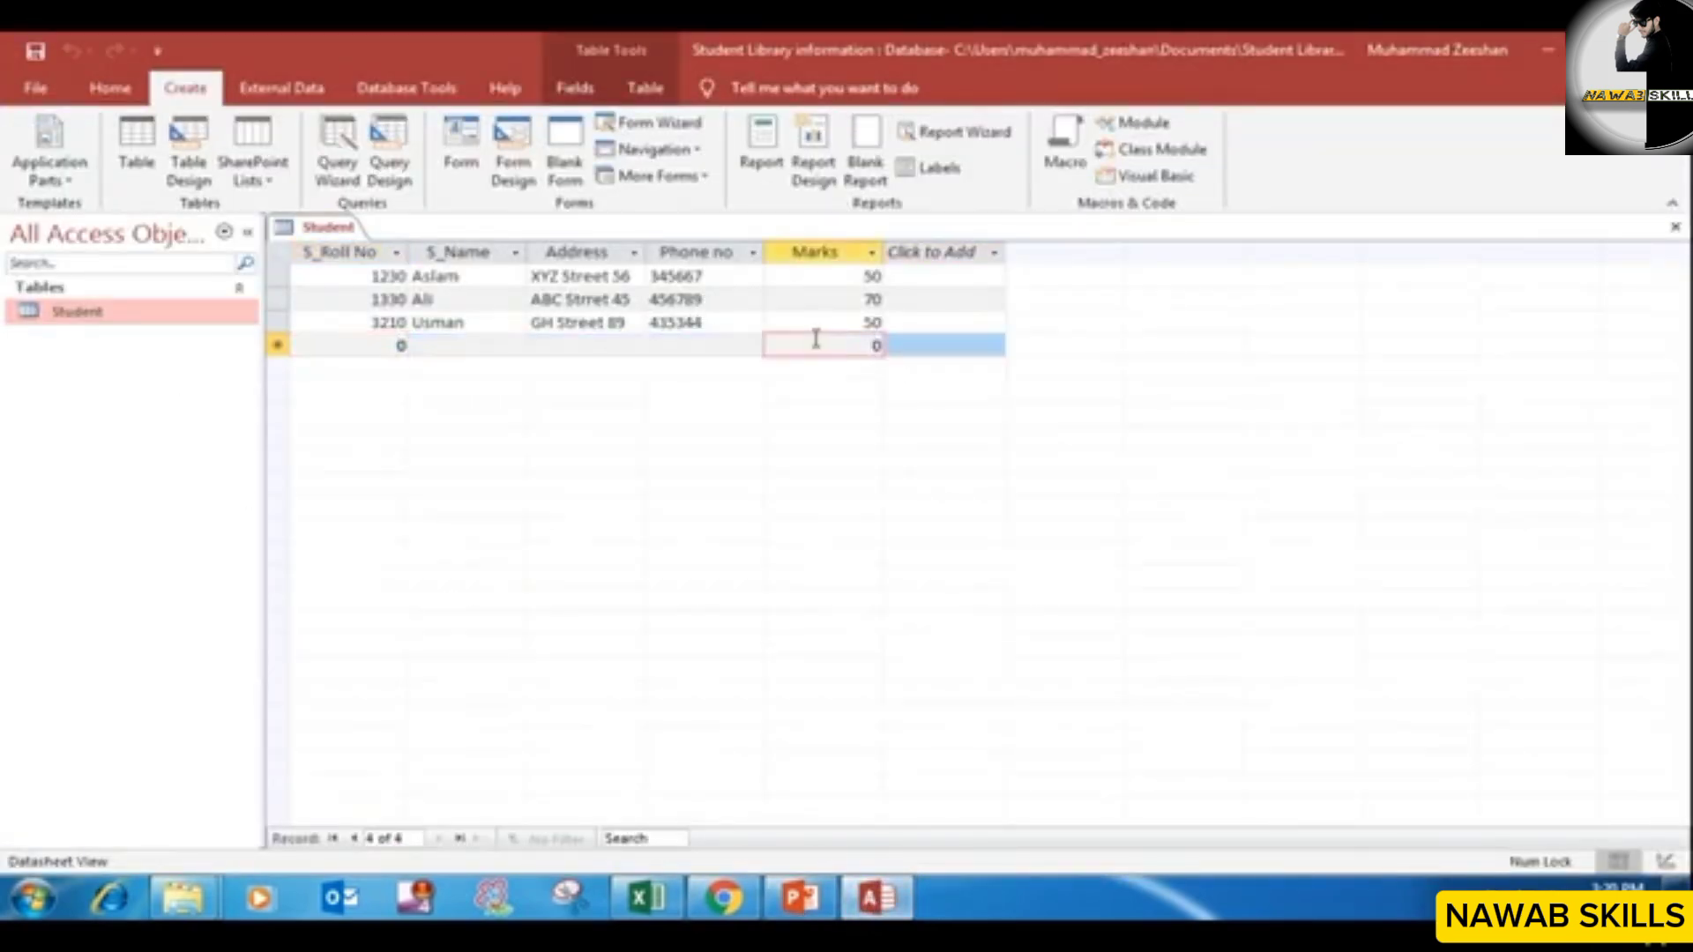
pyautogui.click(485, 341)
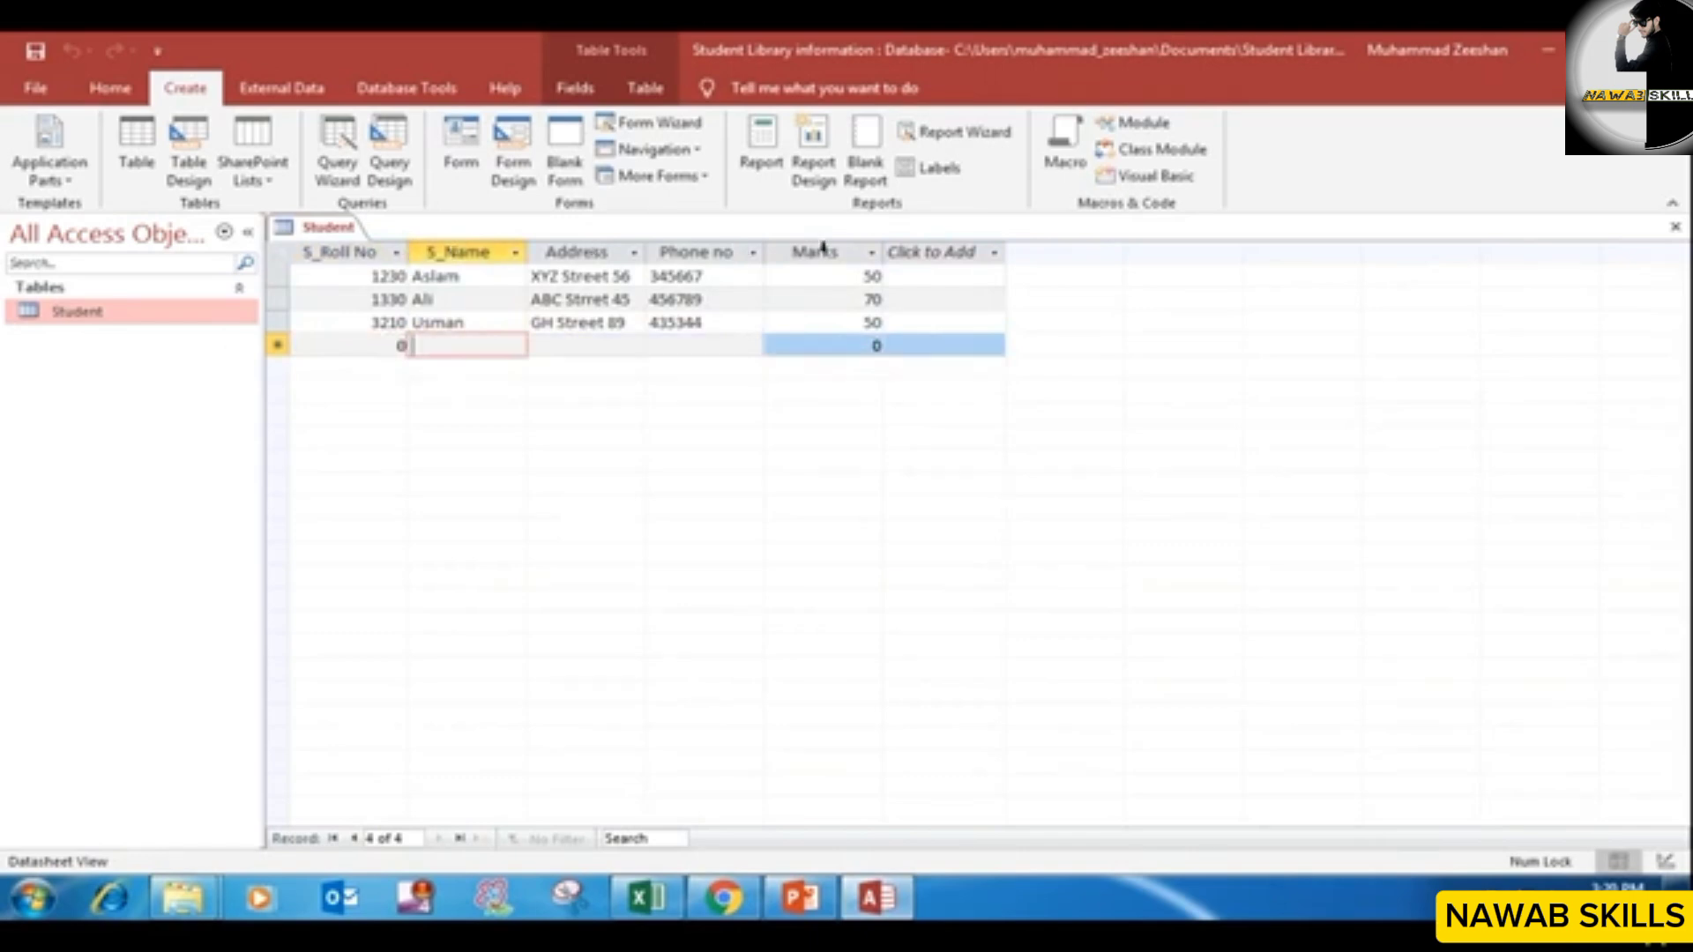
# Step: Create a new table in Design view and save it as Library
pyautogui.click(190, 141)
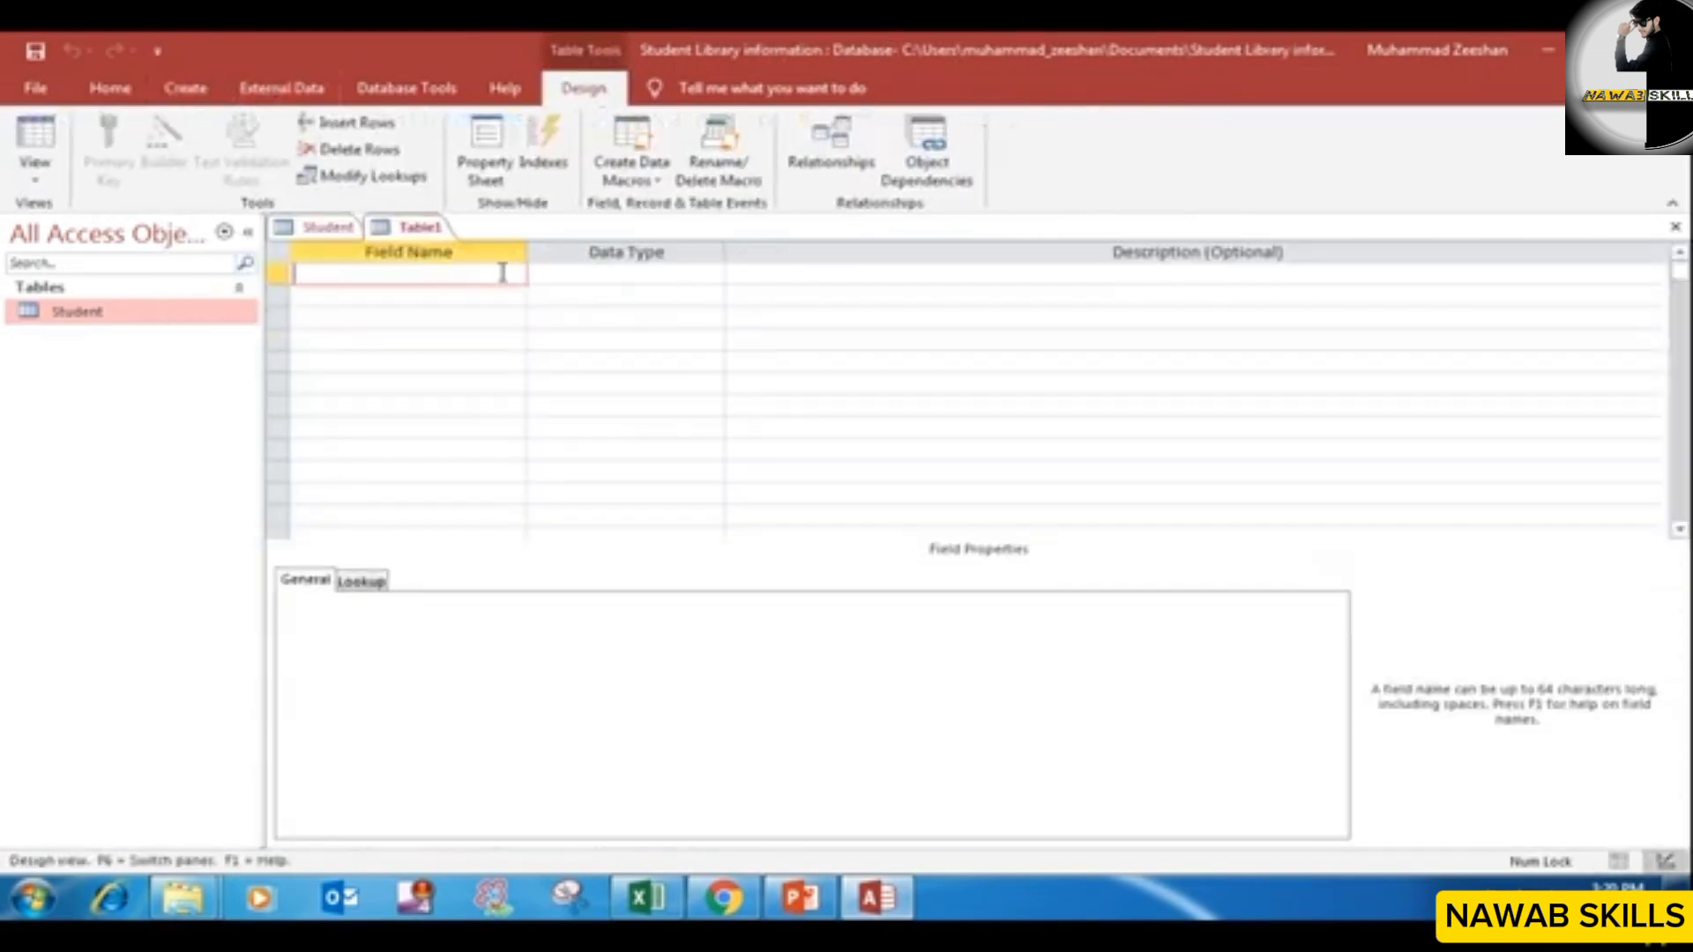
pyautogui.rightClick(409, 226)
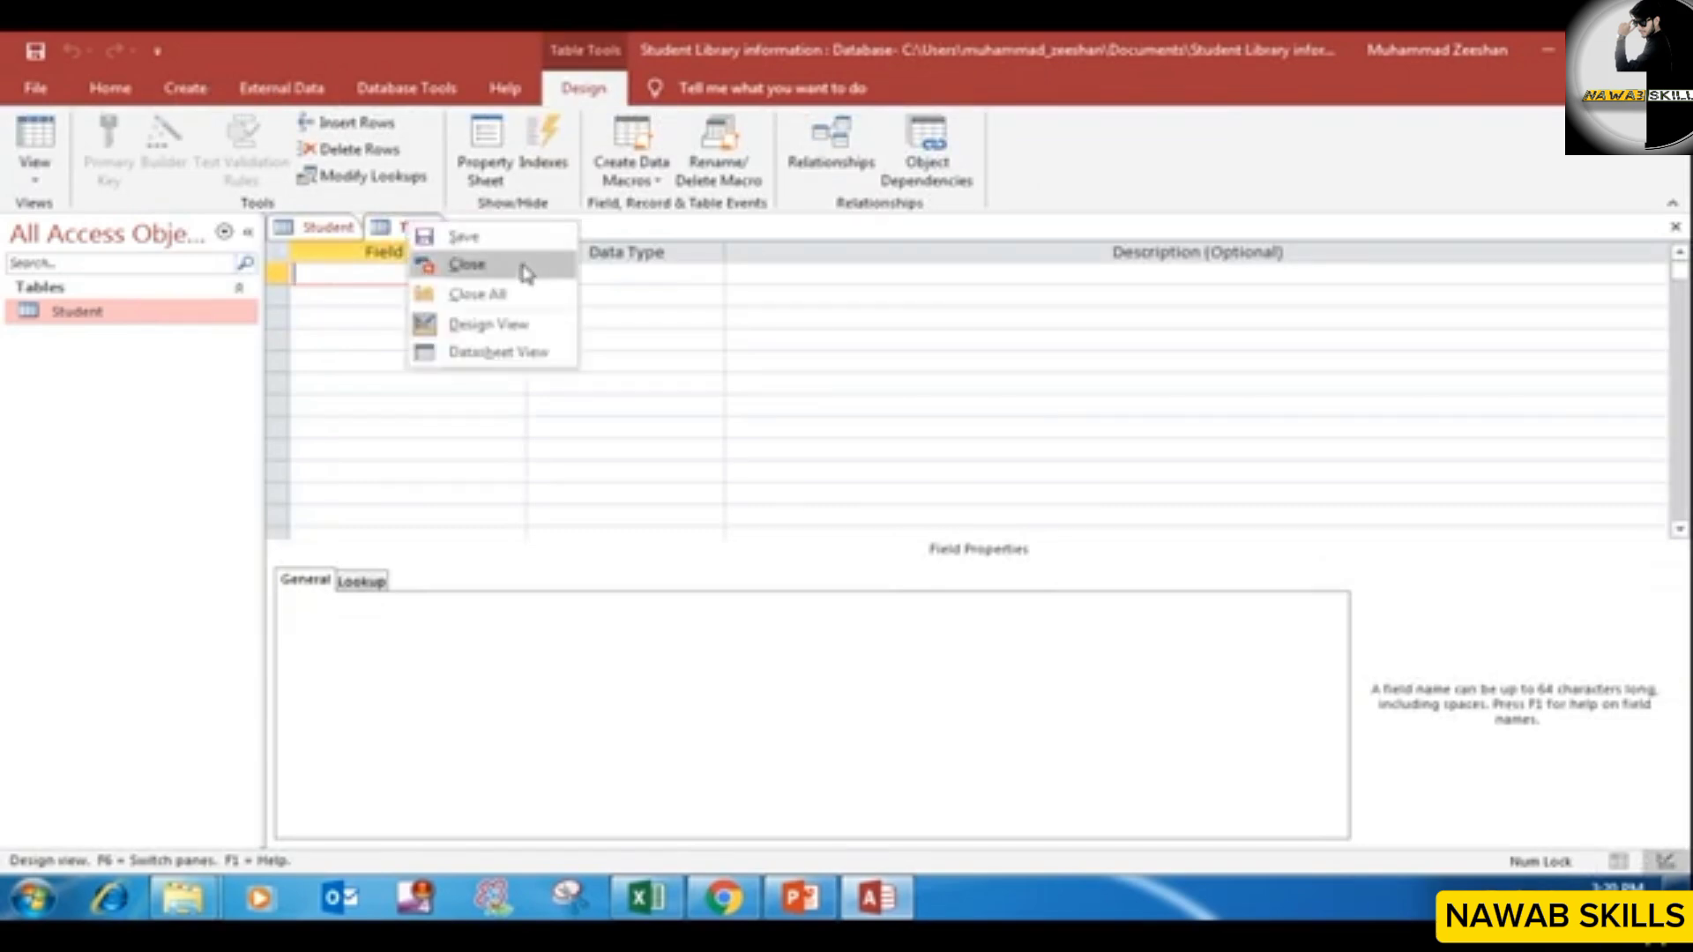
pyautogui.click(553, 241)
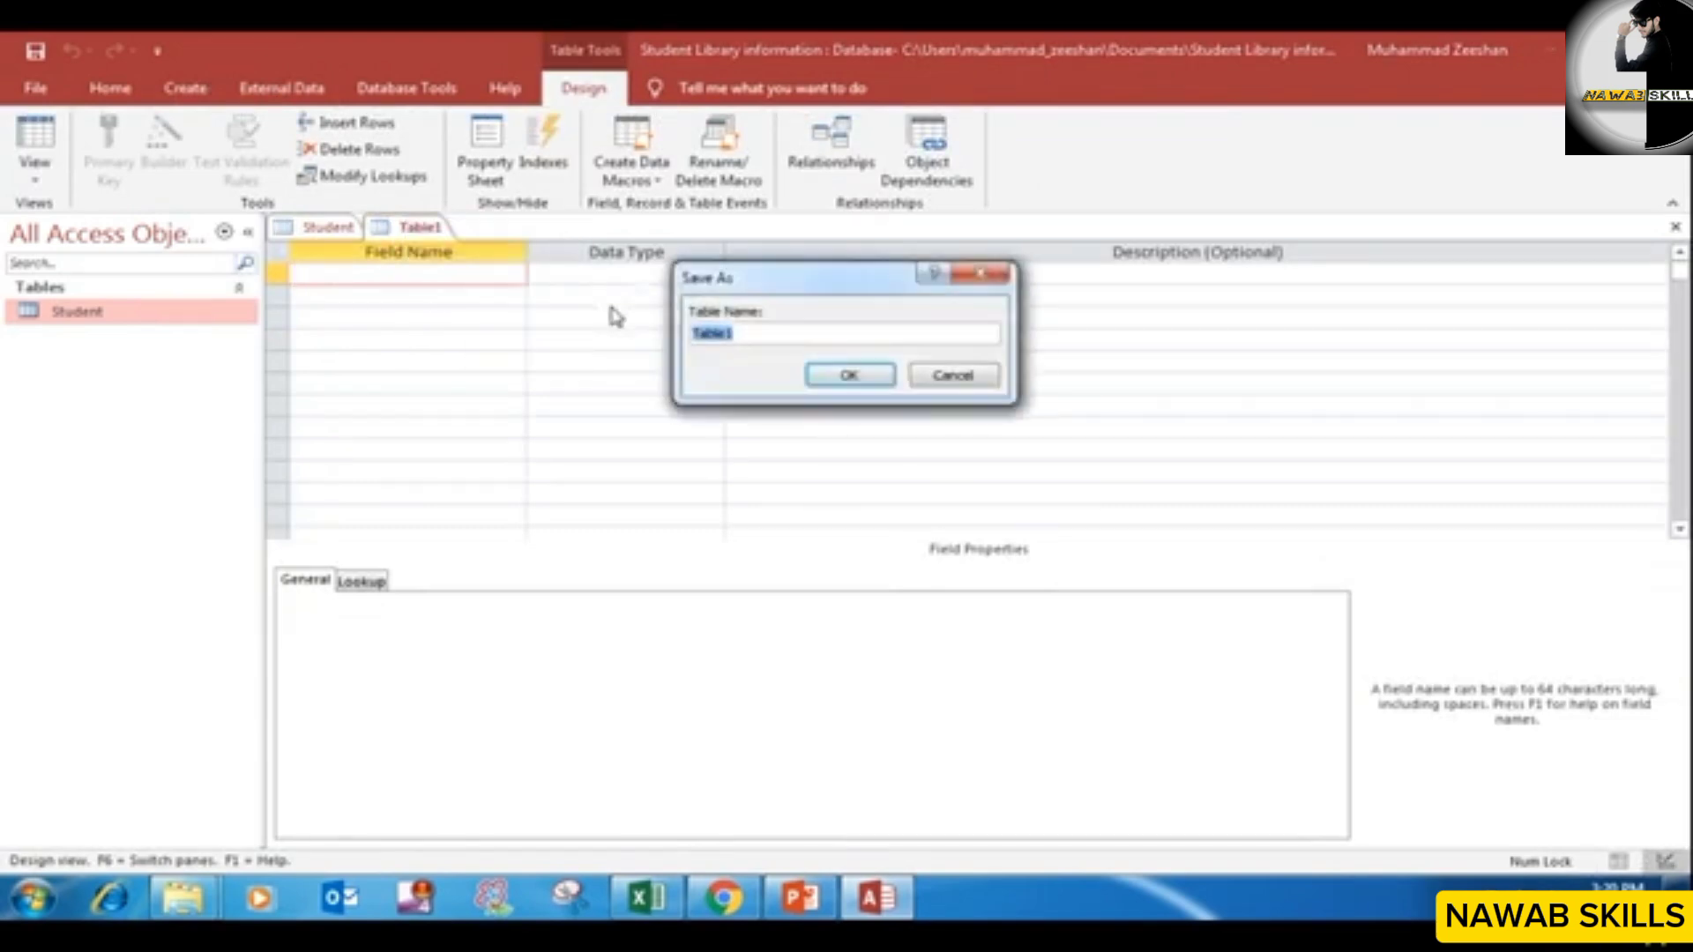
pyautogui.press('BackSpace')
pyautogui.click(851, 374)
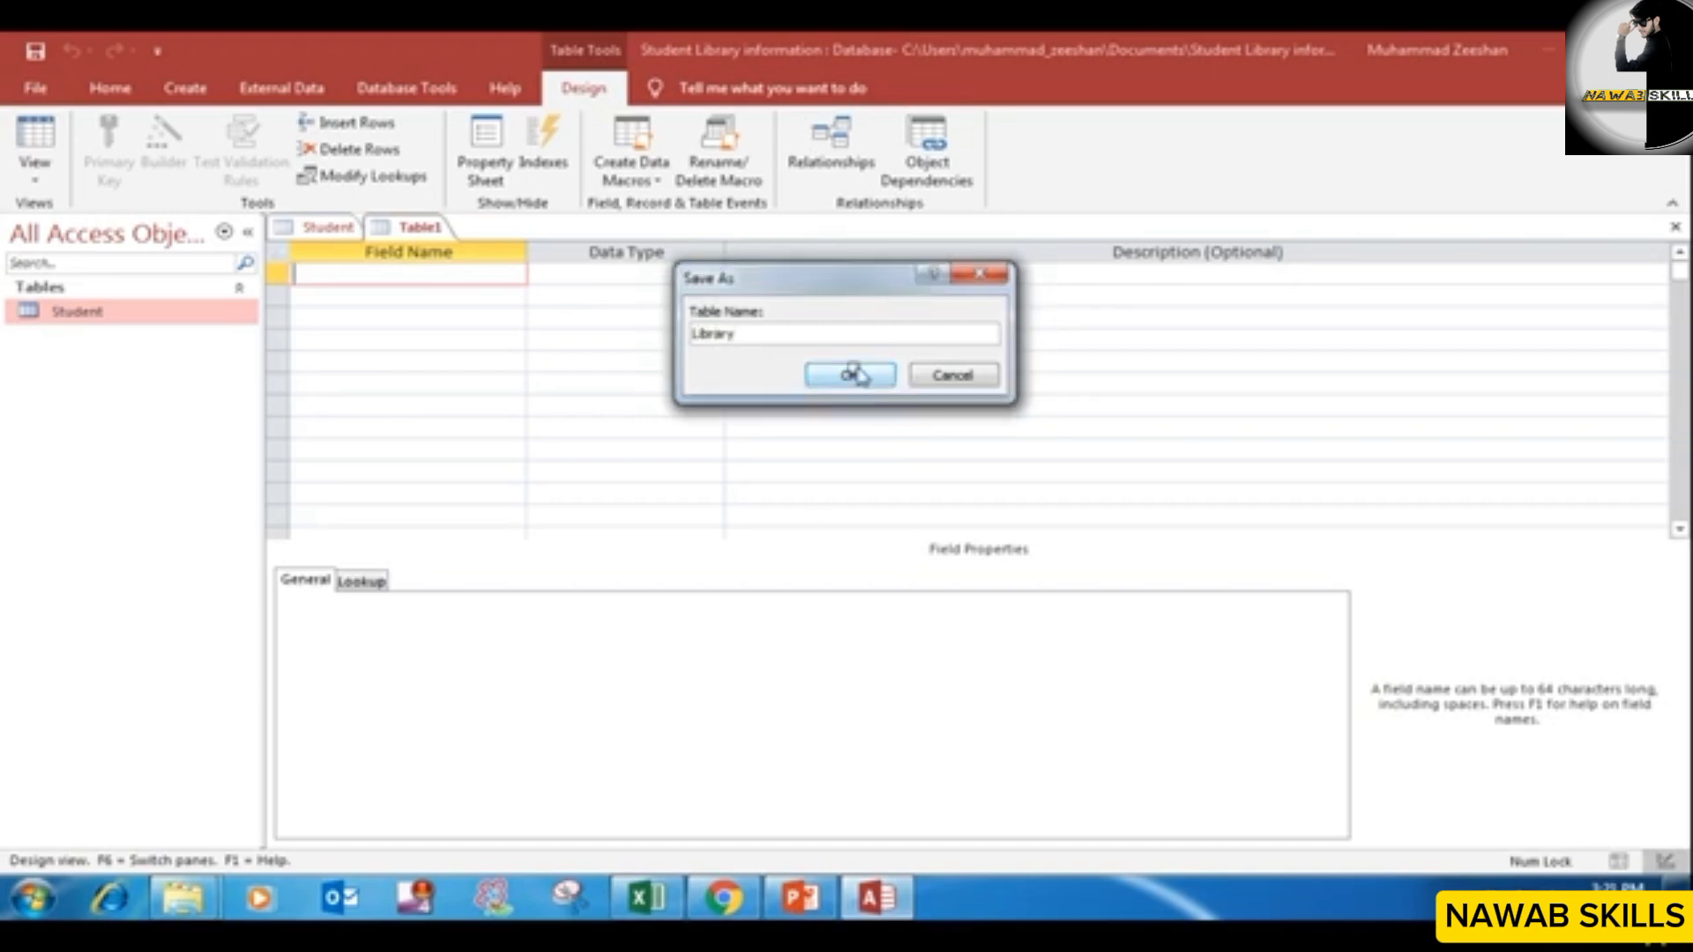
pyautogui.click(855, 546)
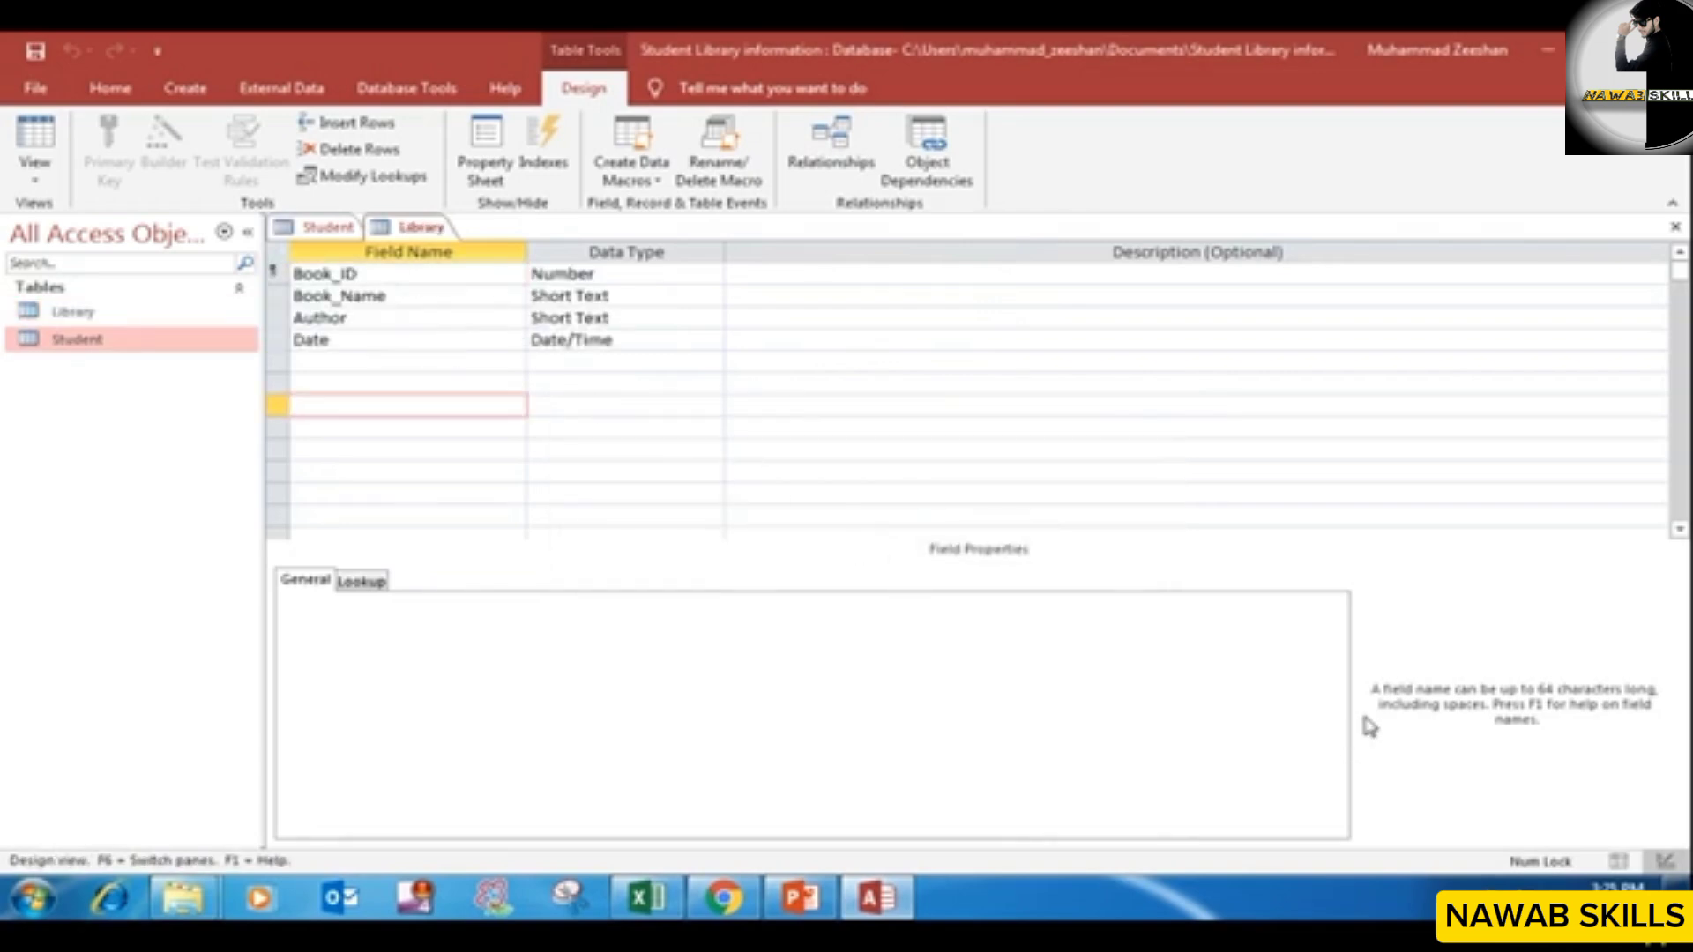
# Step: Review the Library table's Book_ID, Book_Name, Author and Date fields and their properties
pyautogui.click(389, 273)
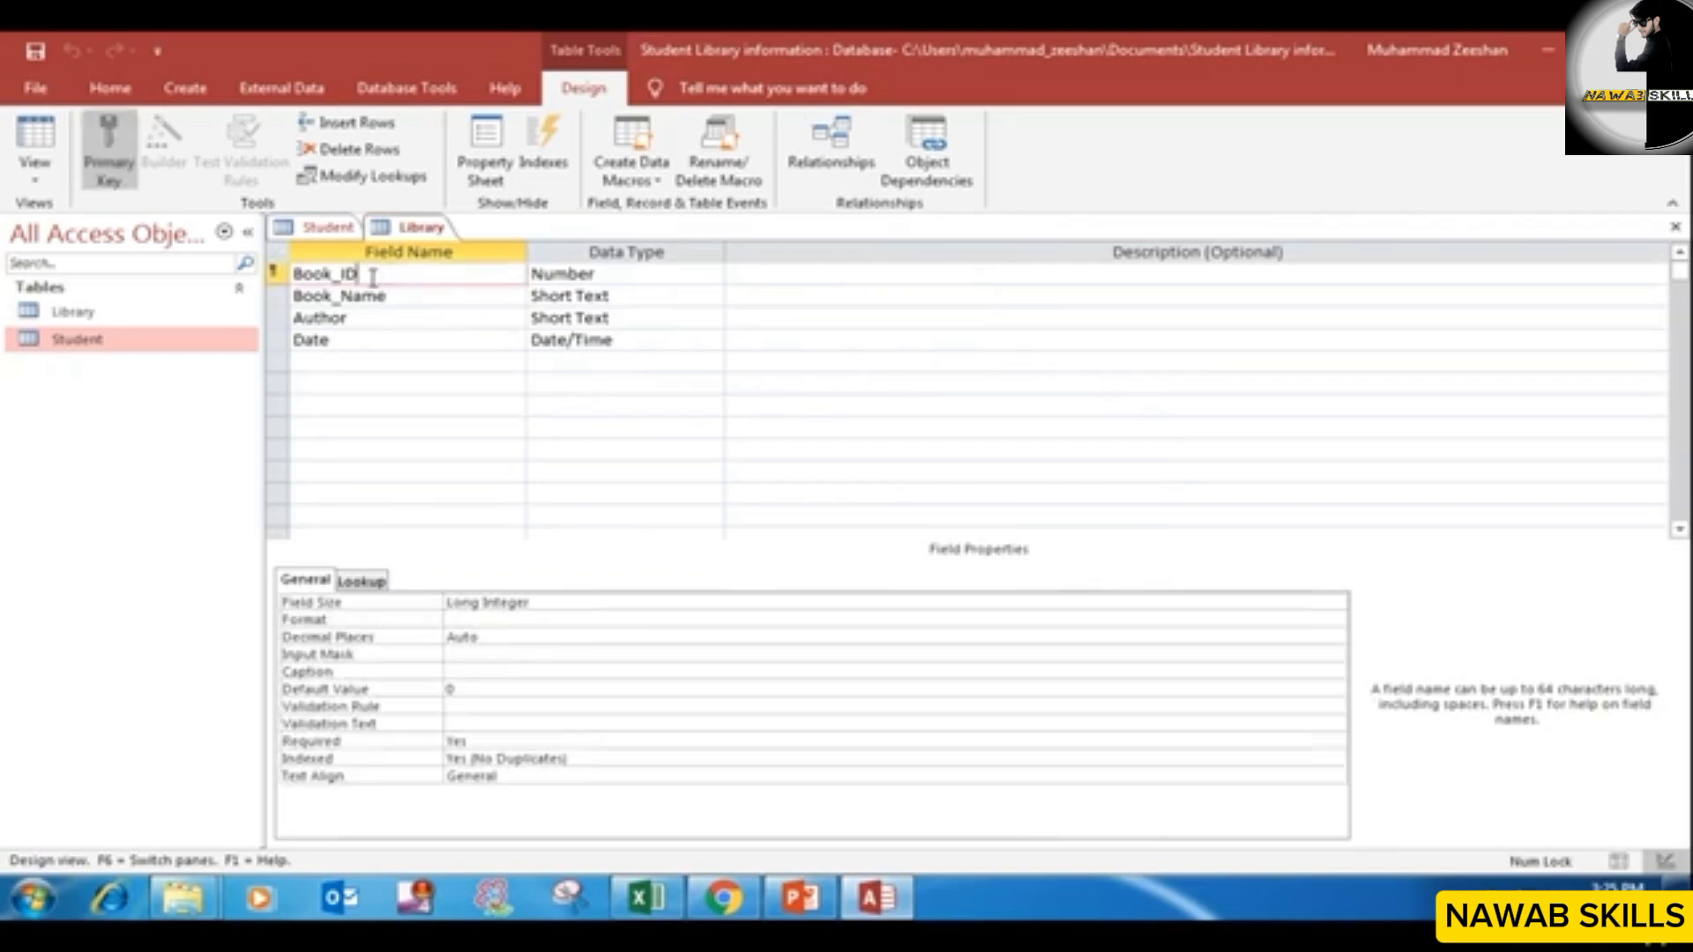
pyautogui.click(464, 293)
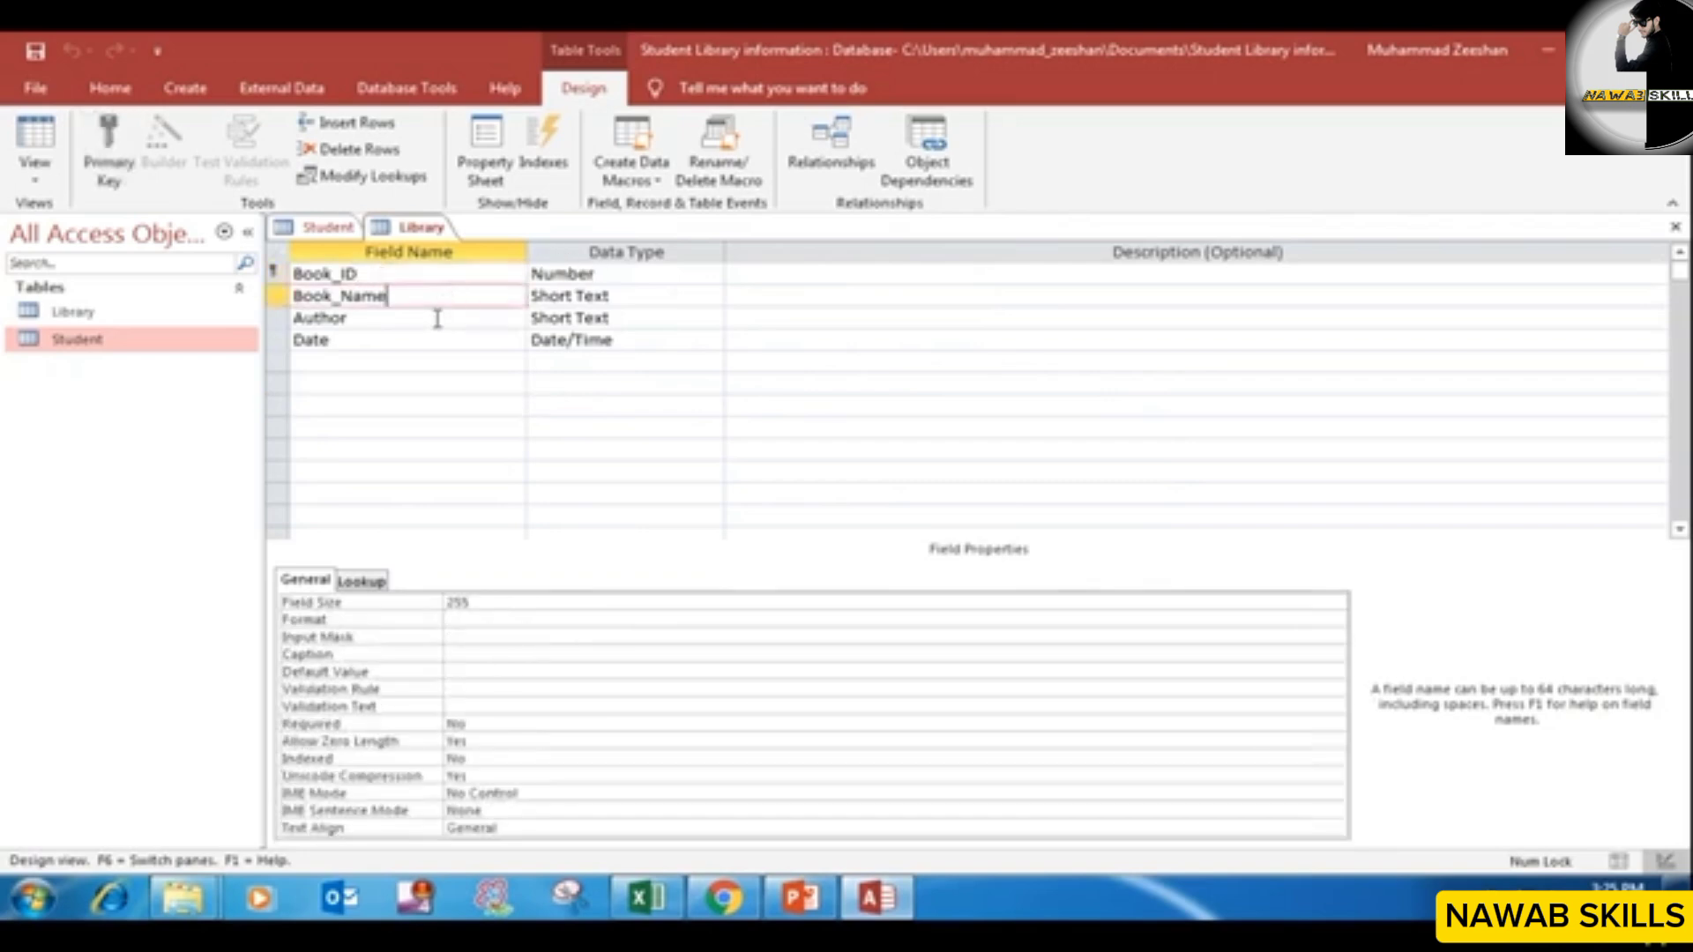
pyautogui.click(434, 317)
pyautogui.click(422, 340)
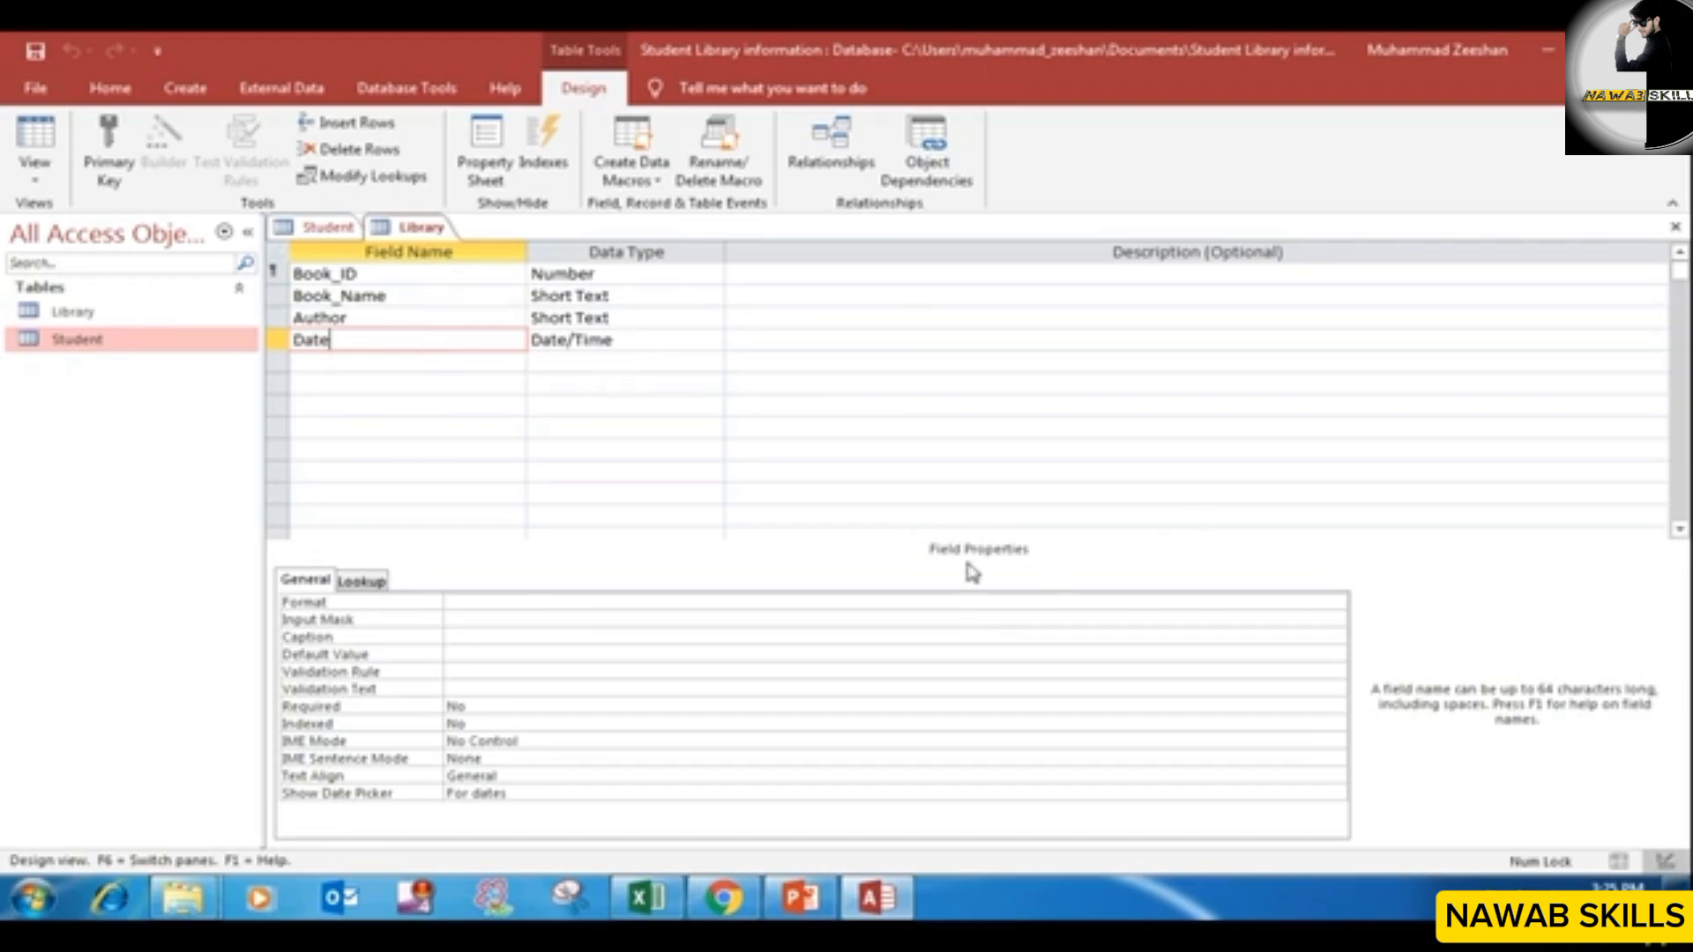
# Step: Add a Number field named Book_ID to the Student table, matching the Library table's key field name
pyautogui.click(325, 231)
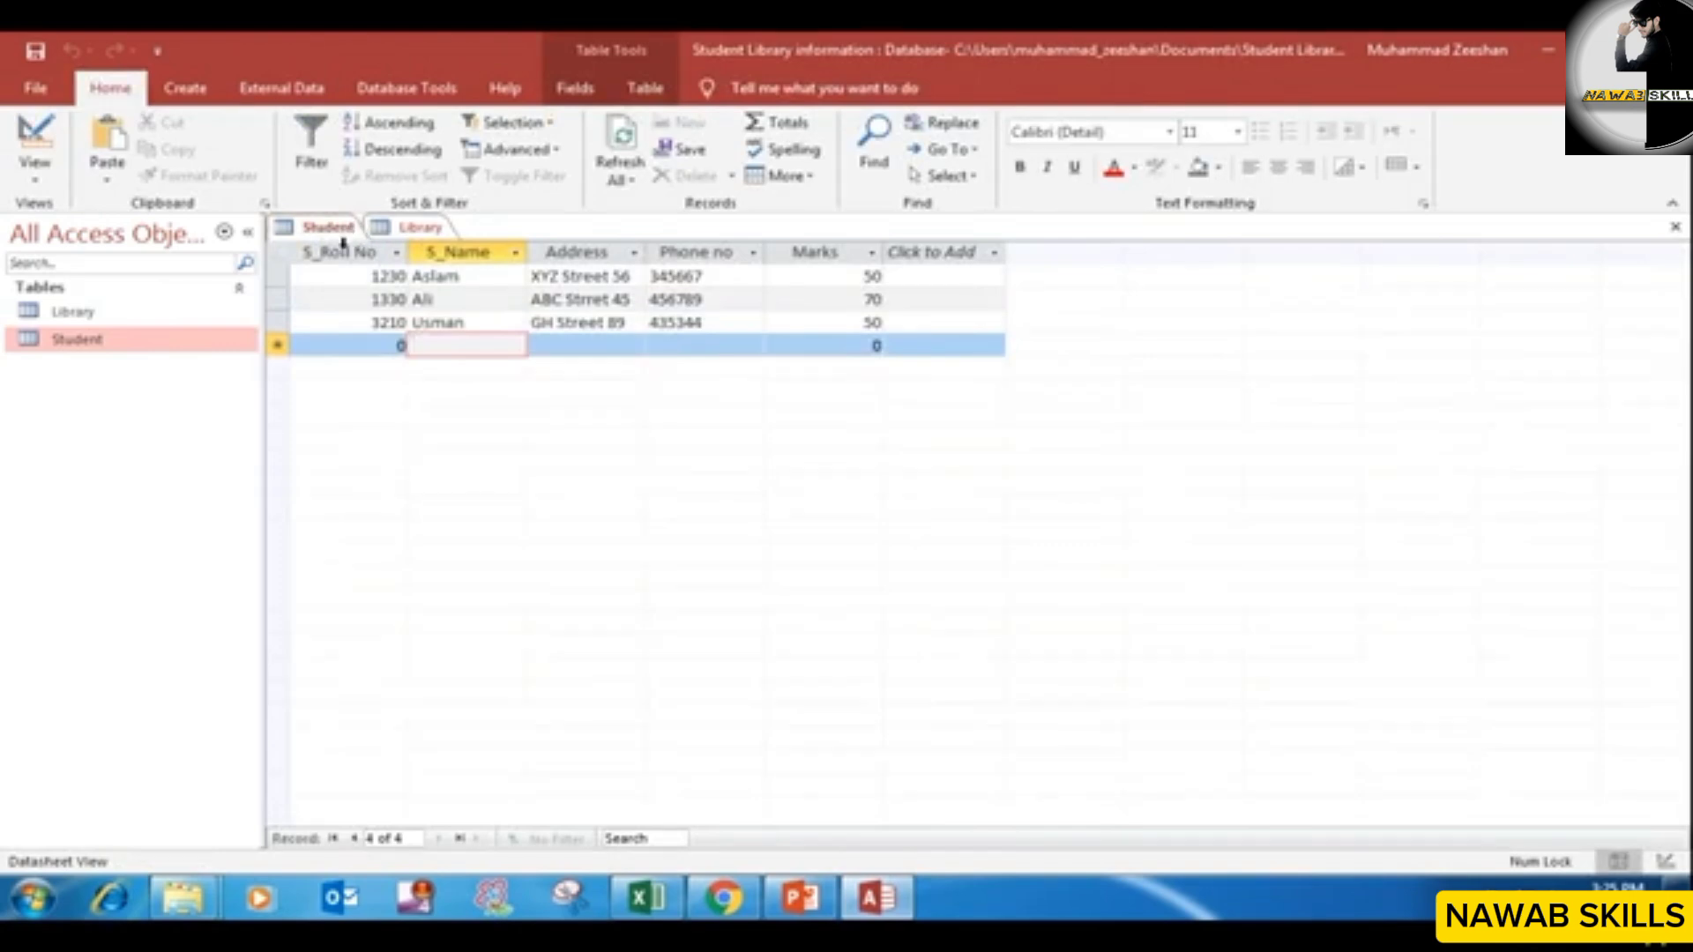
pyautogui.click(983, 254)
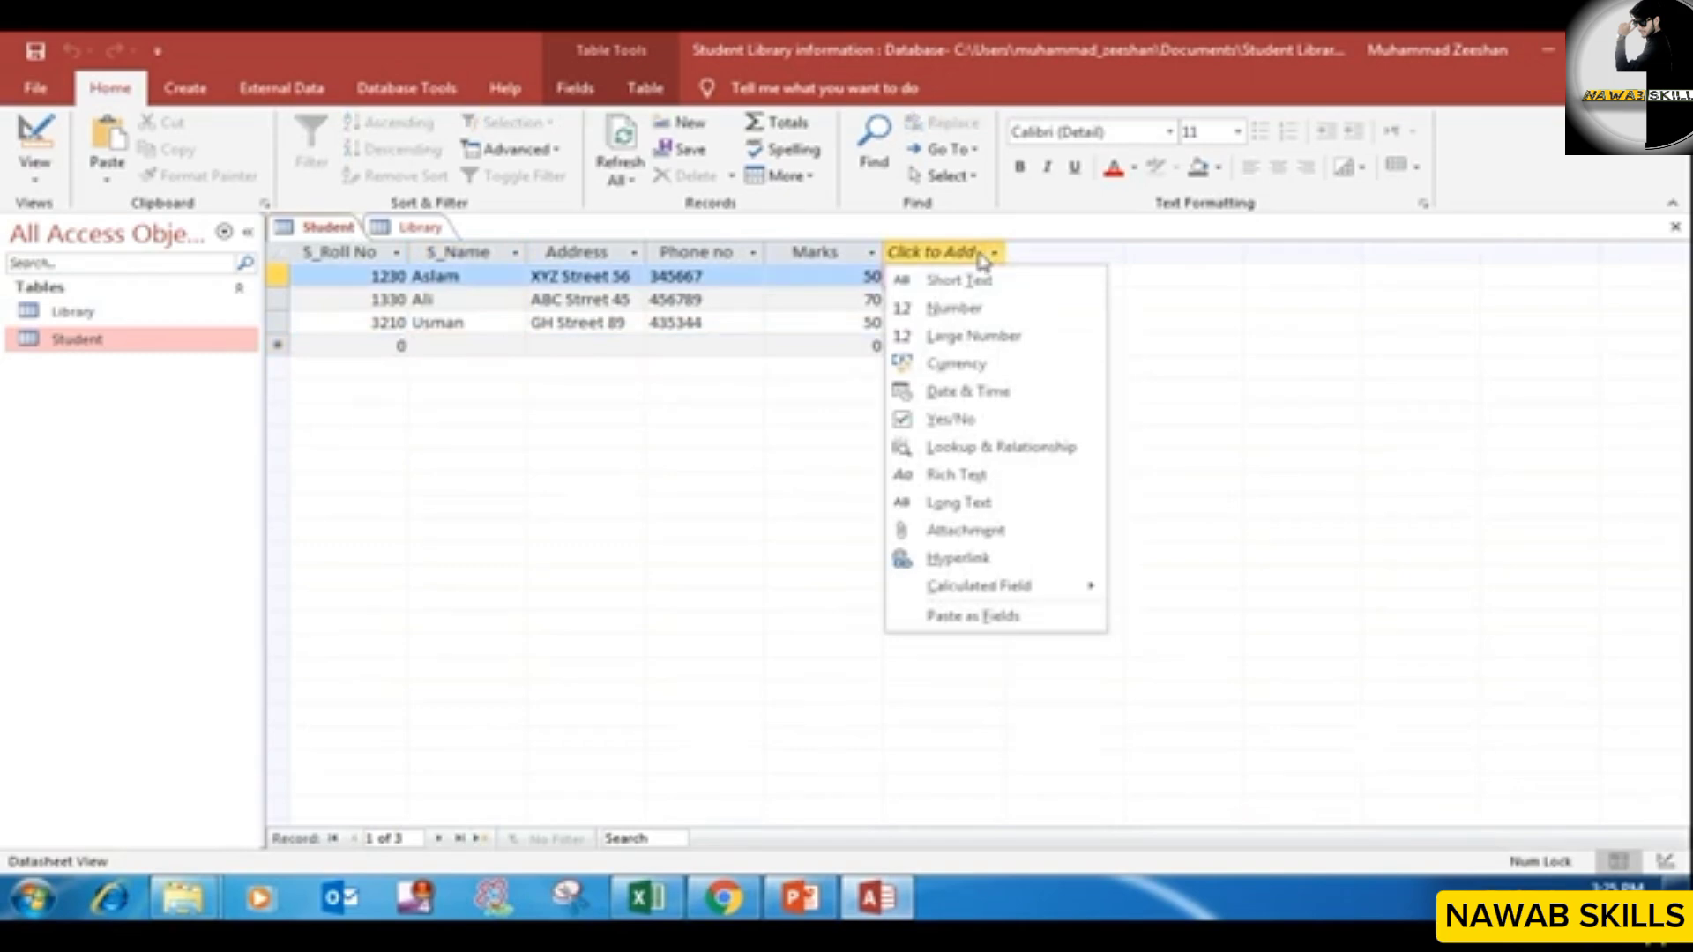
pyautogui.click(953, 309)
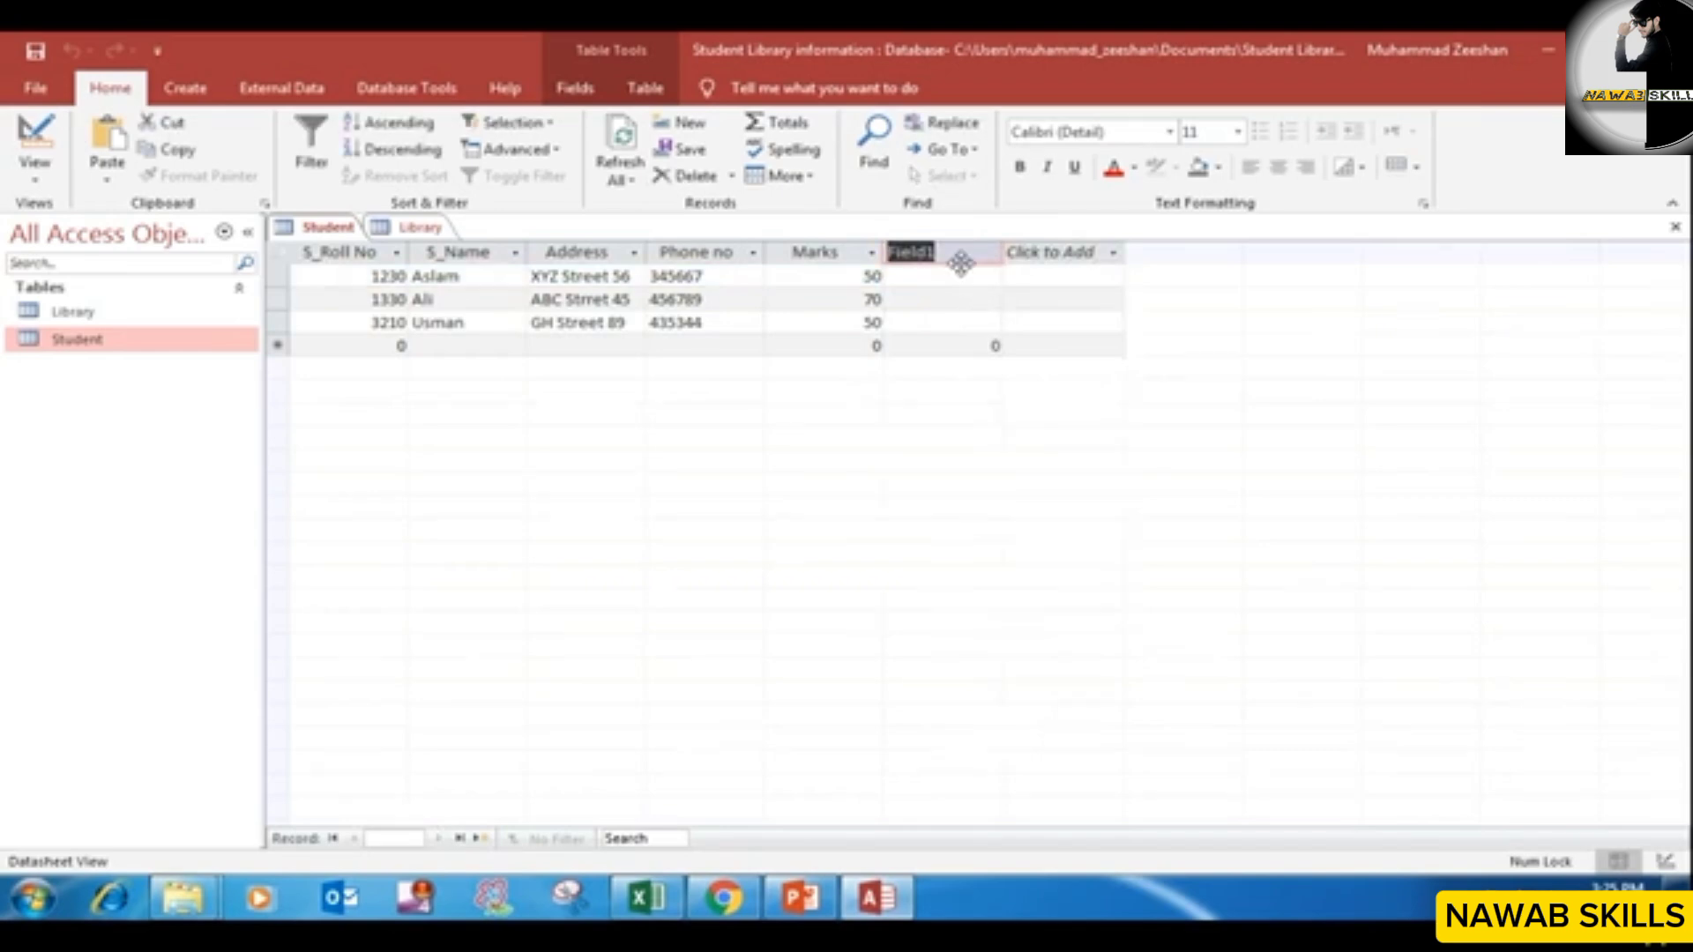
pyautogui.write('Book_ID')
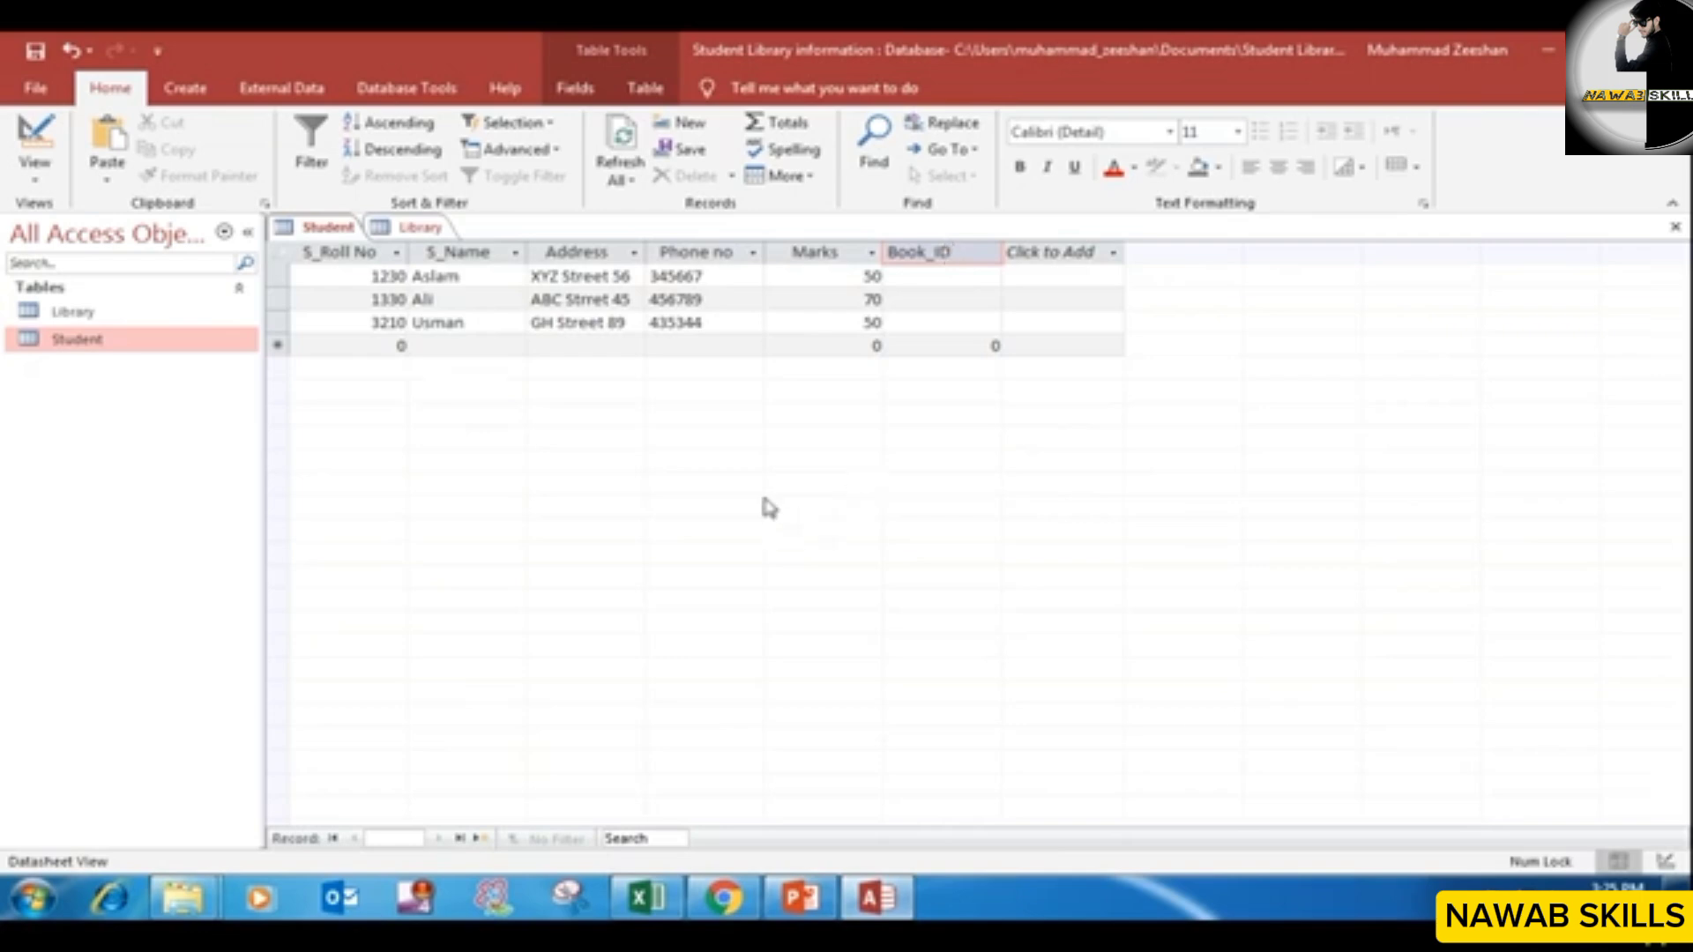
pyautogui.click(419, 226)
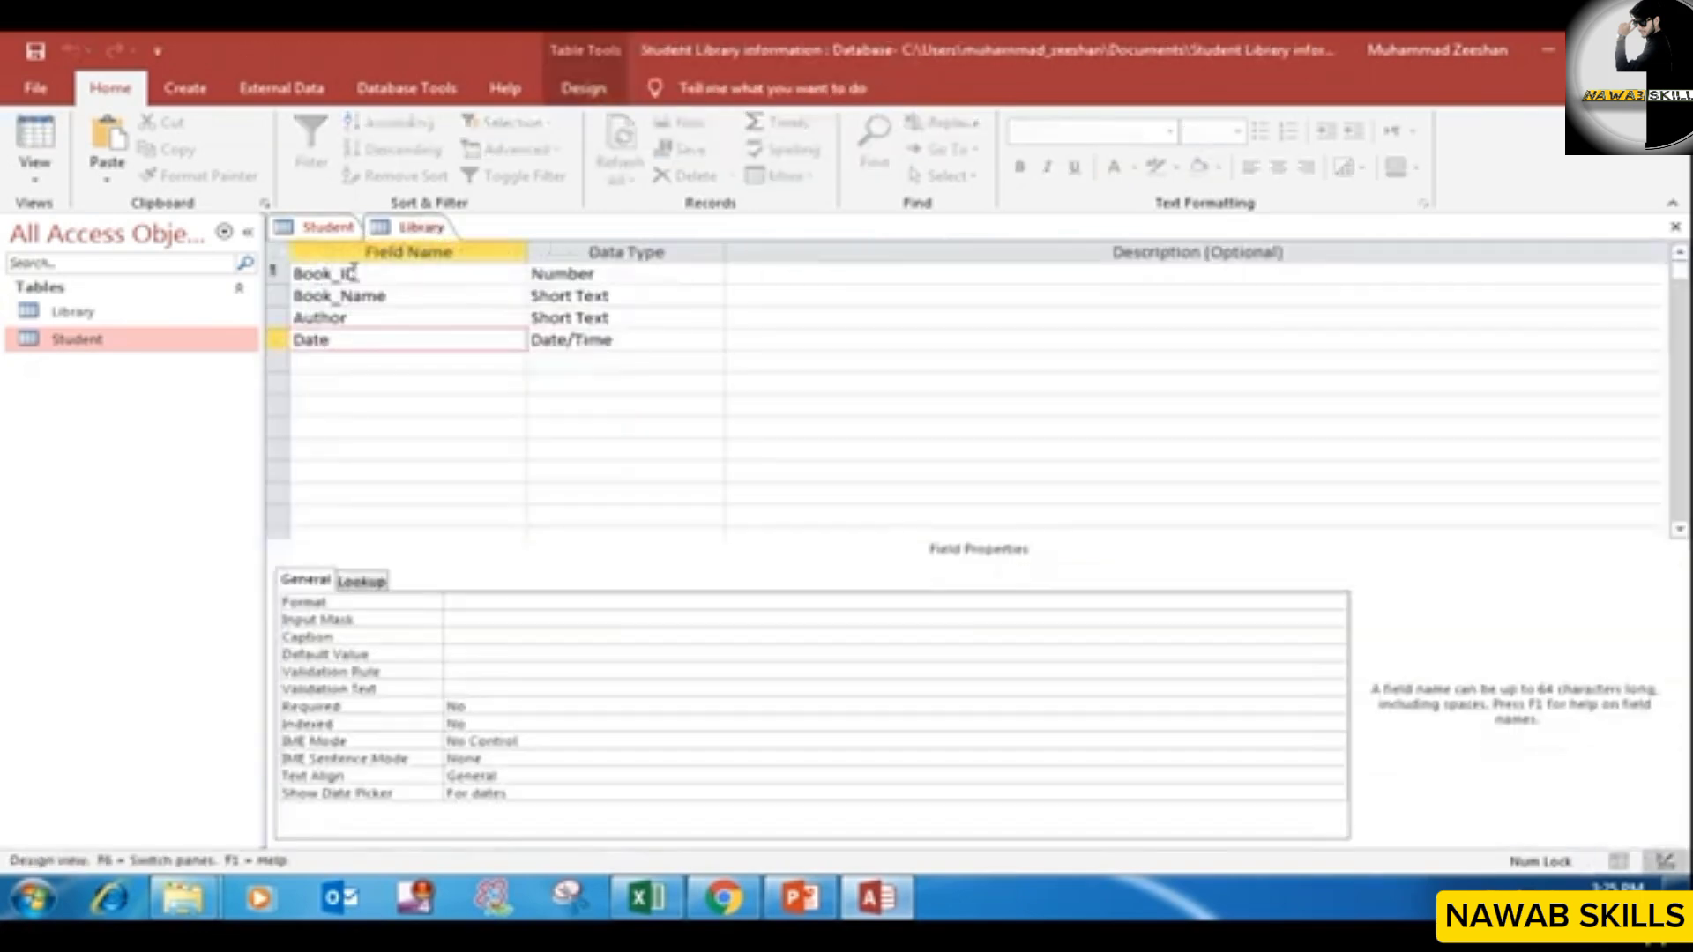
pyautogui.click(334, 228)
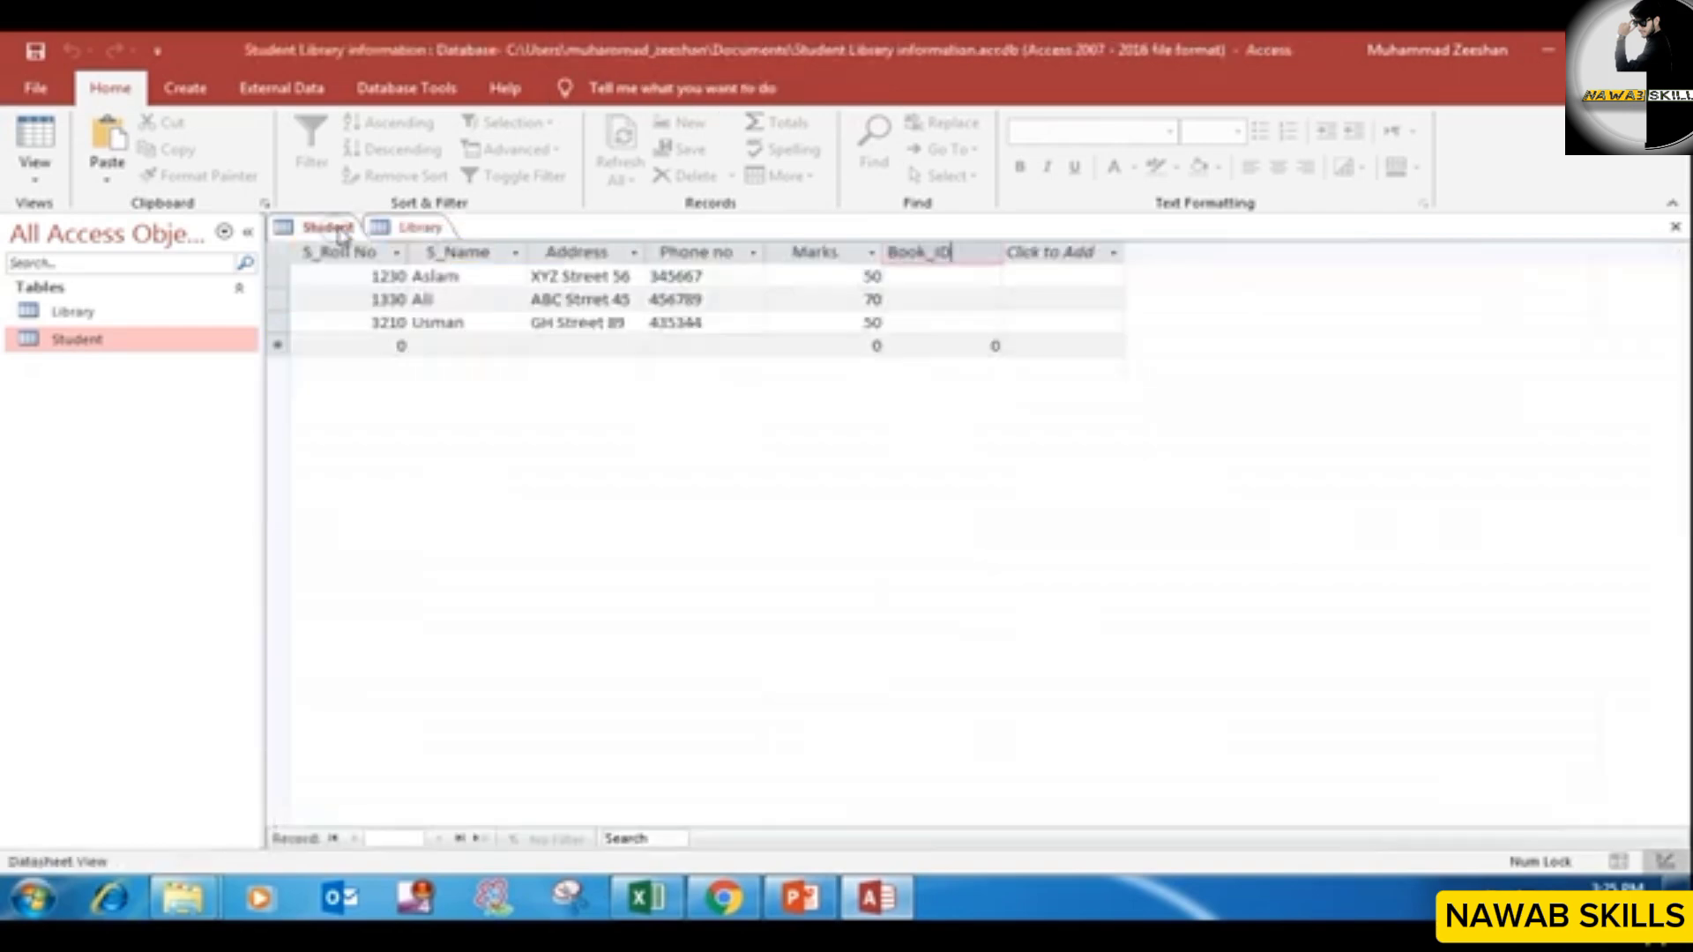
pyautogui.click(942, 279)
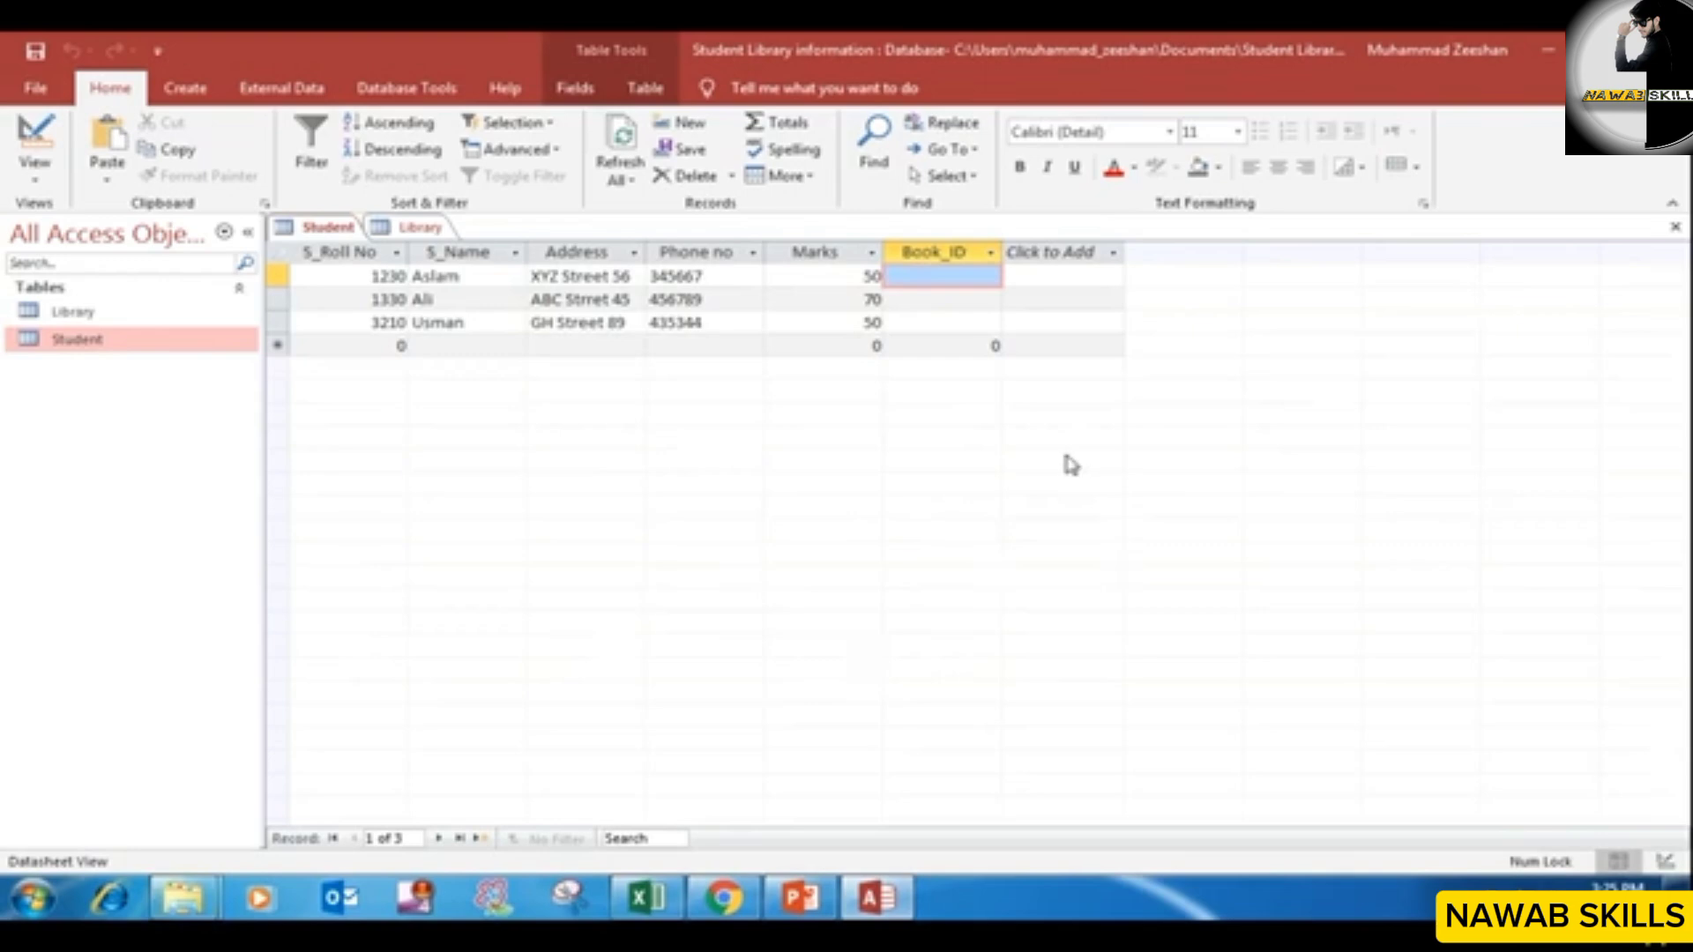
# Step: Open the Student table in Design view and inspect the Book_ID field's data type and field size
pyautogui.rightClick(342, 235)
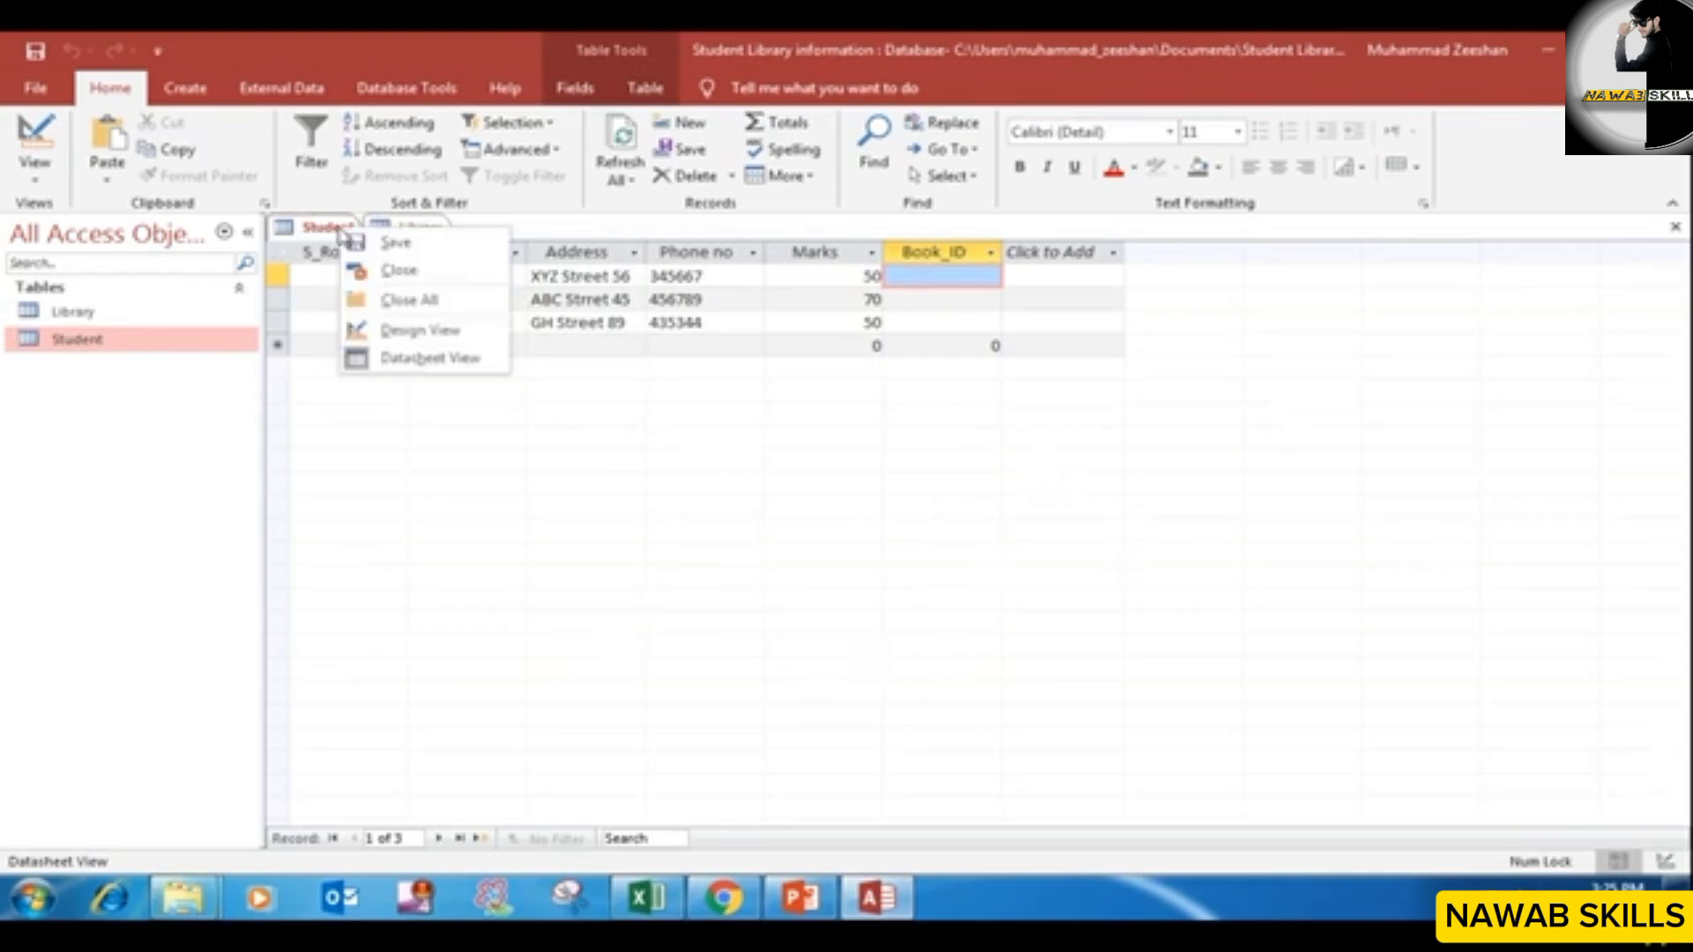
pyautogui.click(394, 330)
pyautogui.click(379, 385)
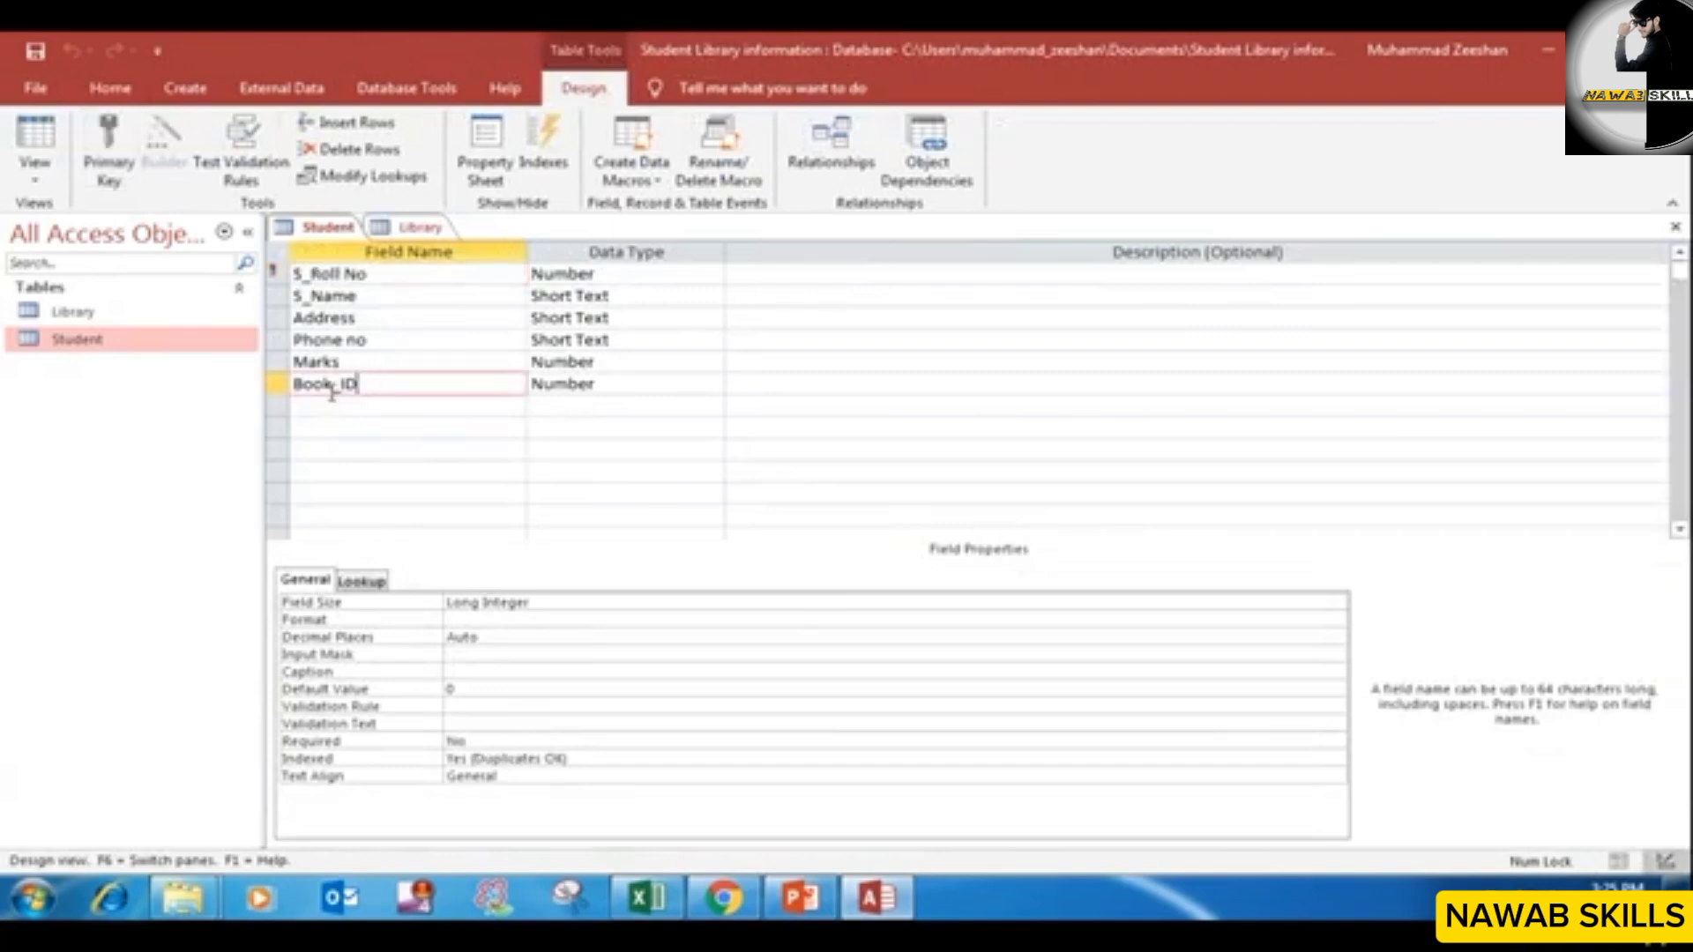
pyautogui.click(651, 383)
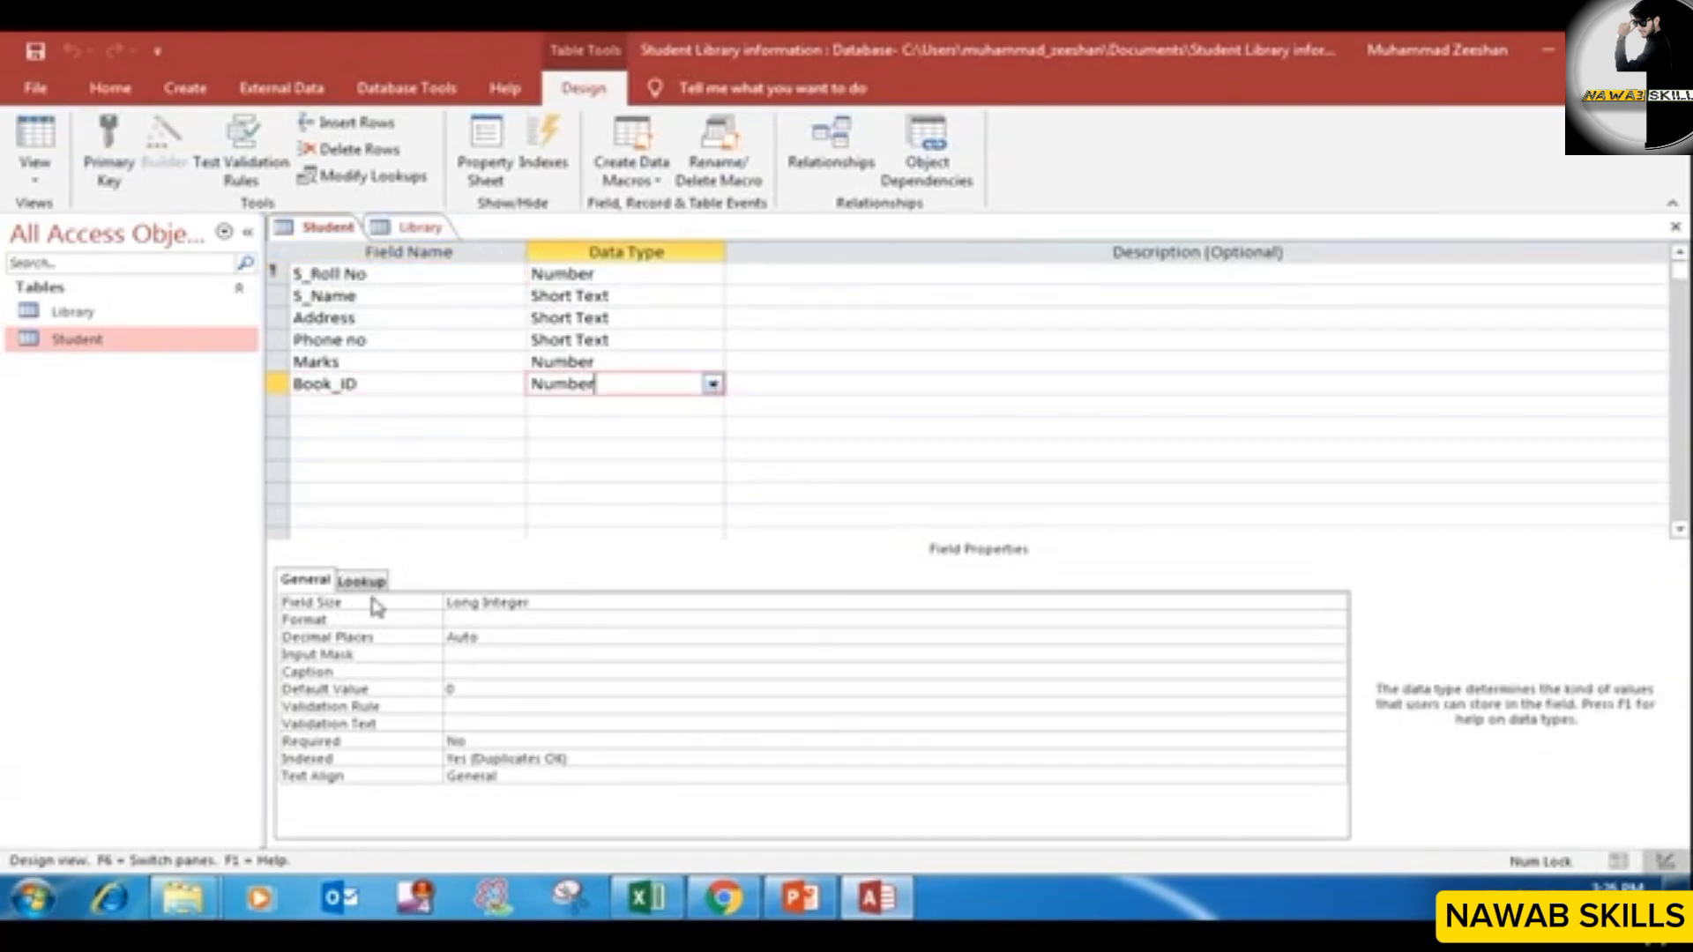
pyautogui.click(536, 602)
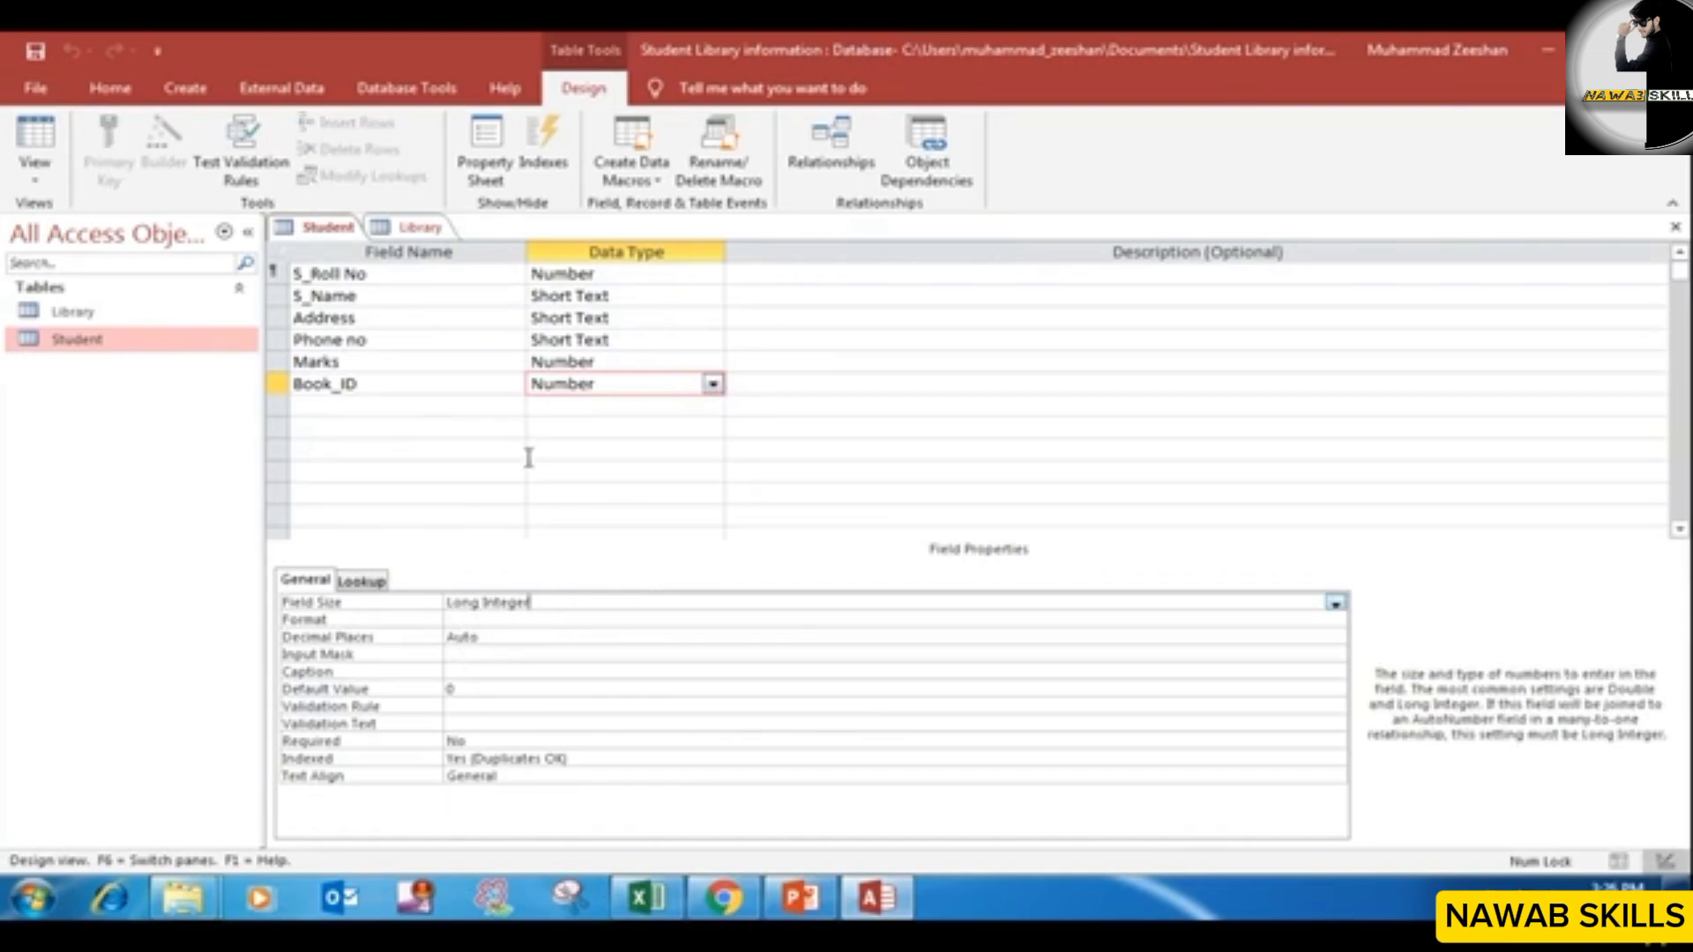
pyautogui.click(501, 468)
pyautogui.click(415, 227)
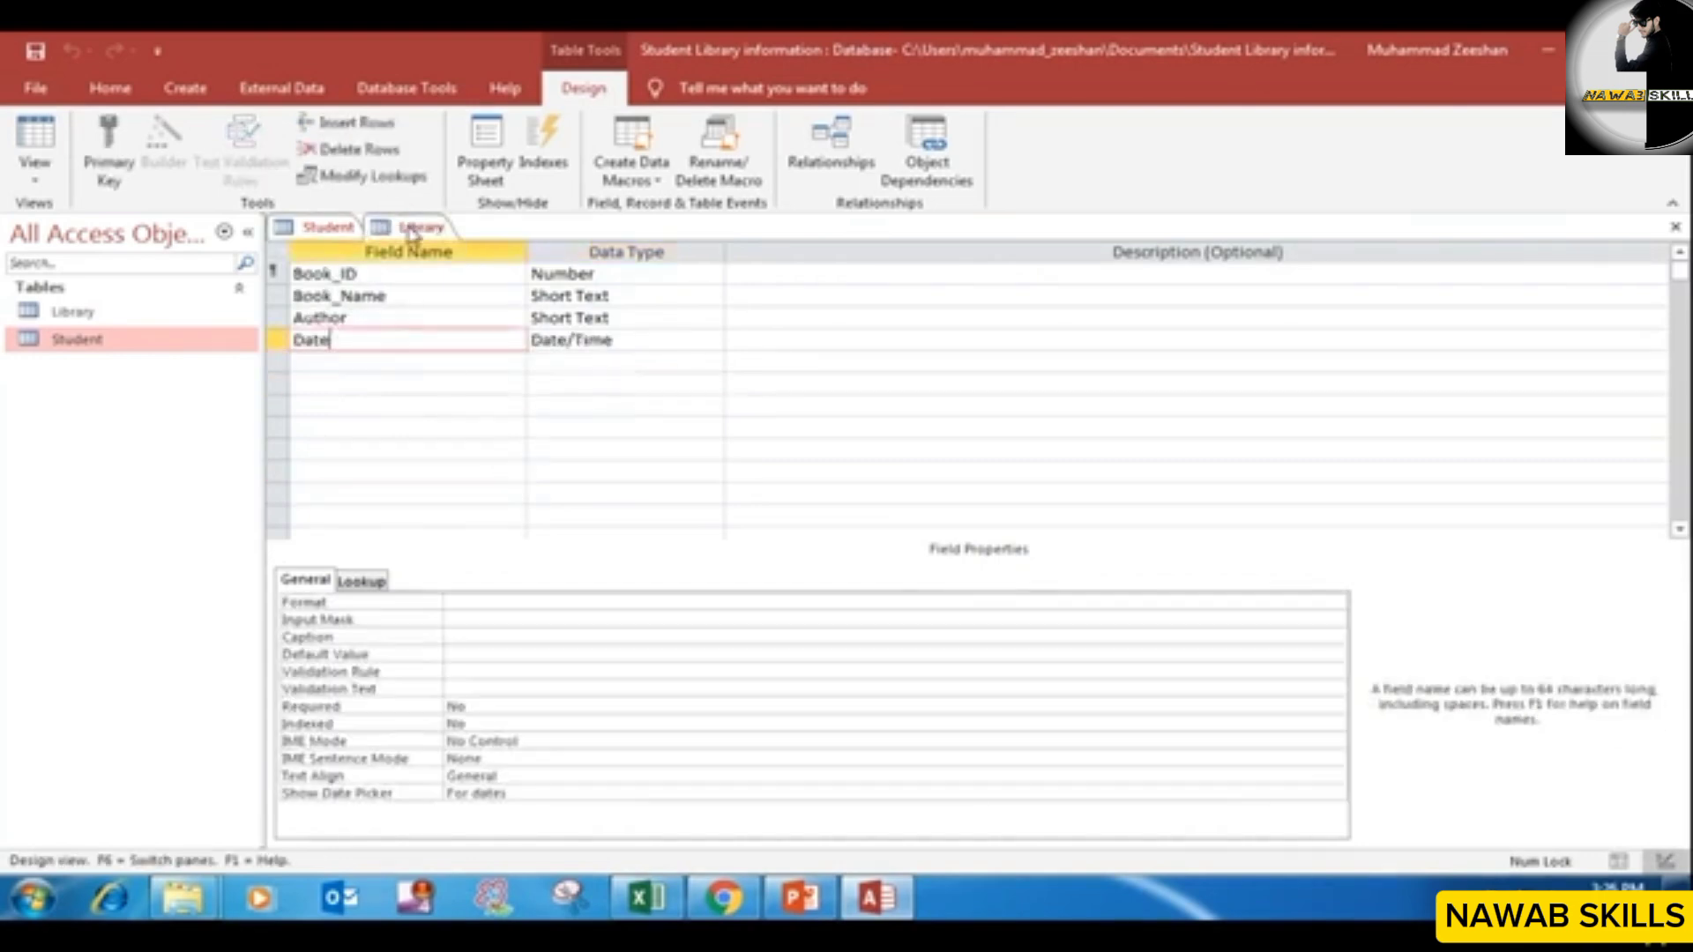
pyautogui.click(319, 229)
pyautogui.doubleClick(342, 384)
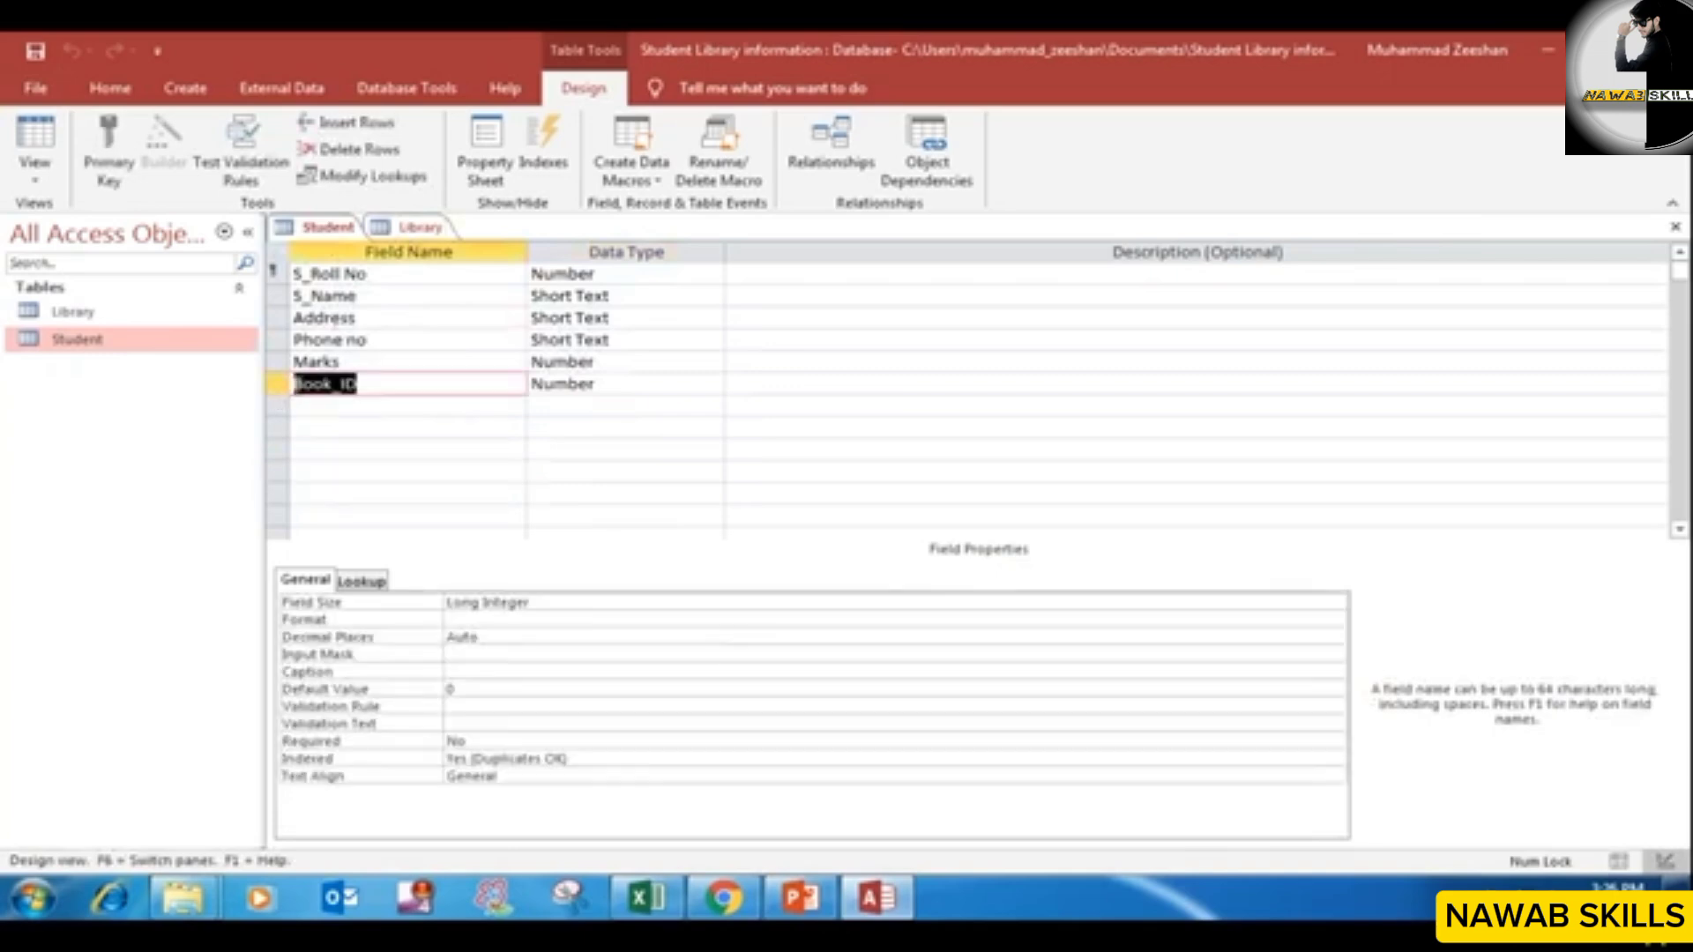
# Step: Examine the primary key field Book_ID in the Library table, including its data type and properties
pyautogui.click(406, 229)
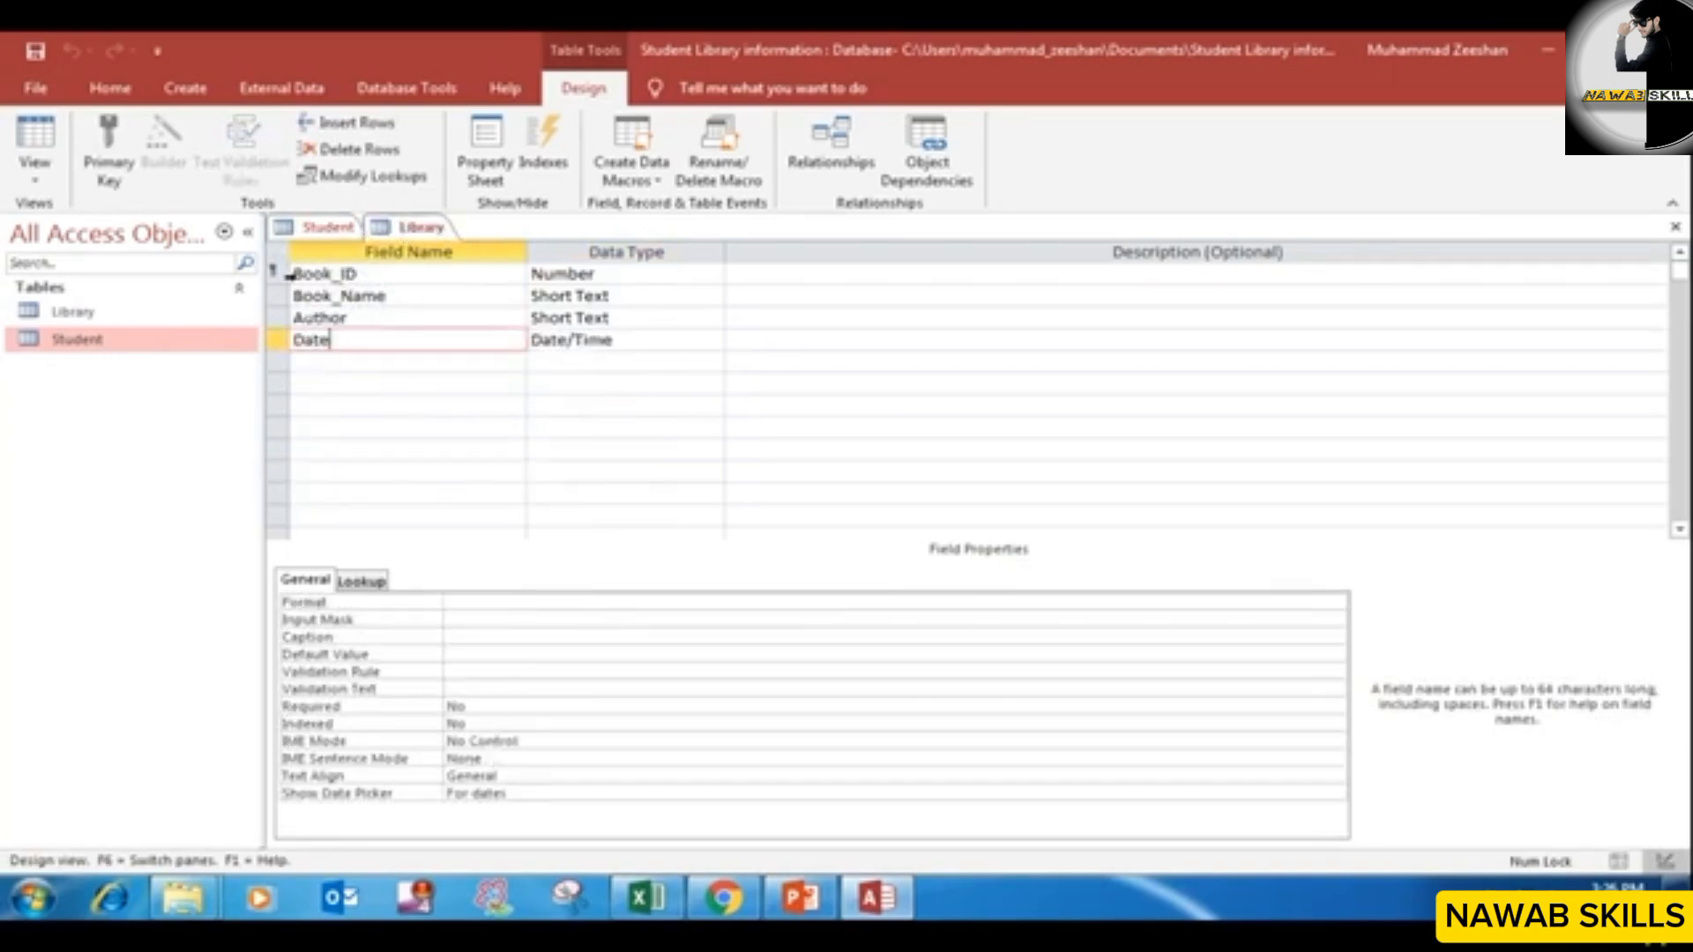
pyautogui.click(294, 273)
pyautogui.rightClick(404, 229)
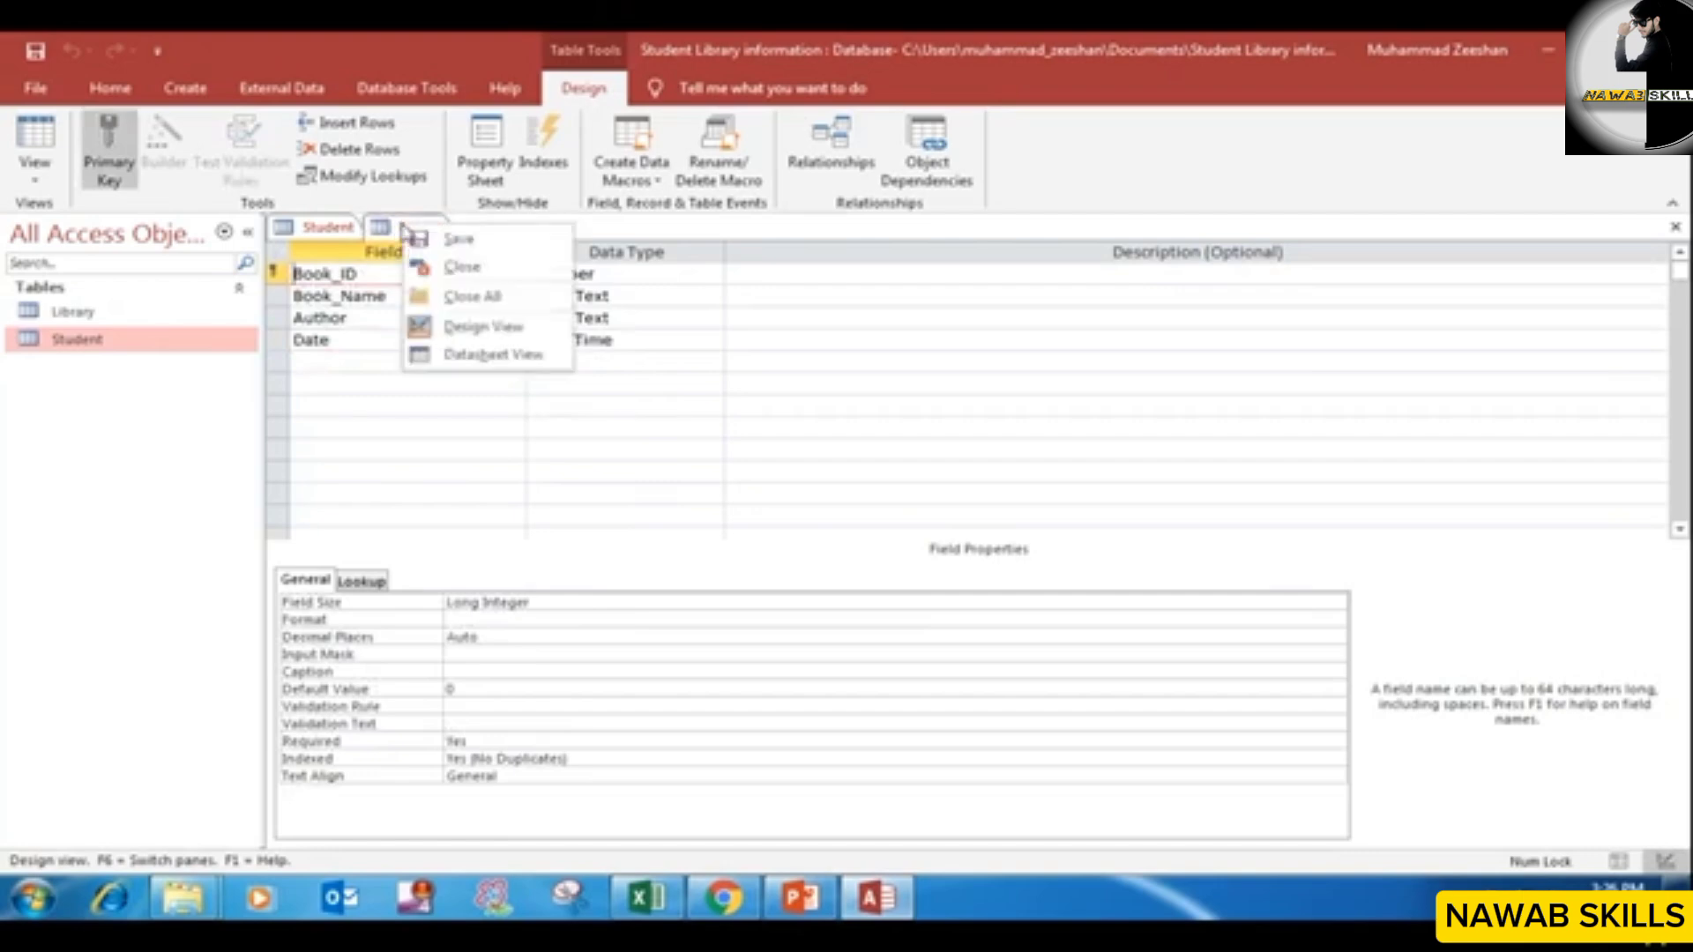
pyautogui.click(484, 304)
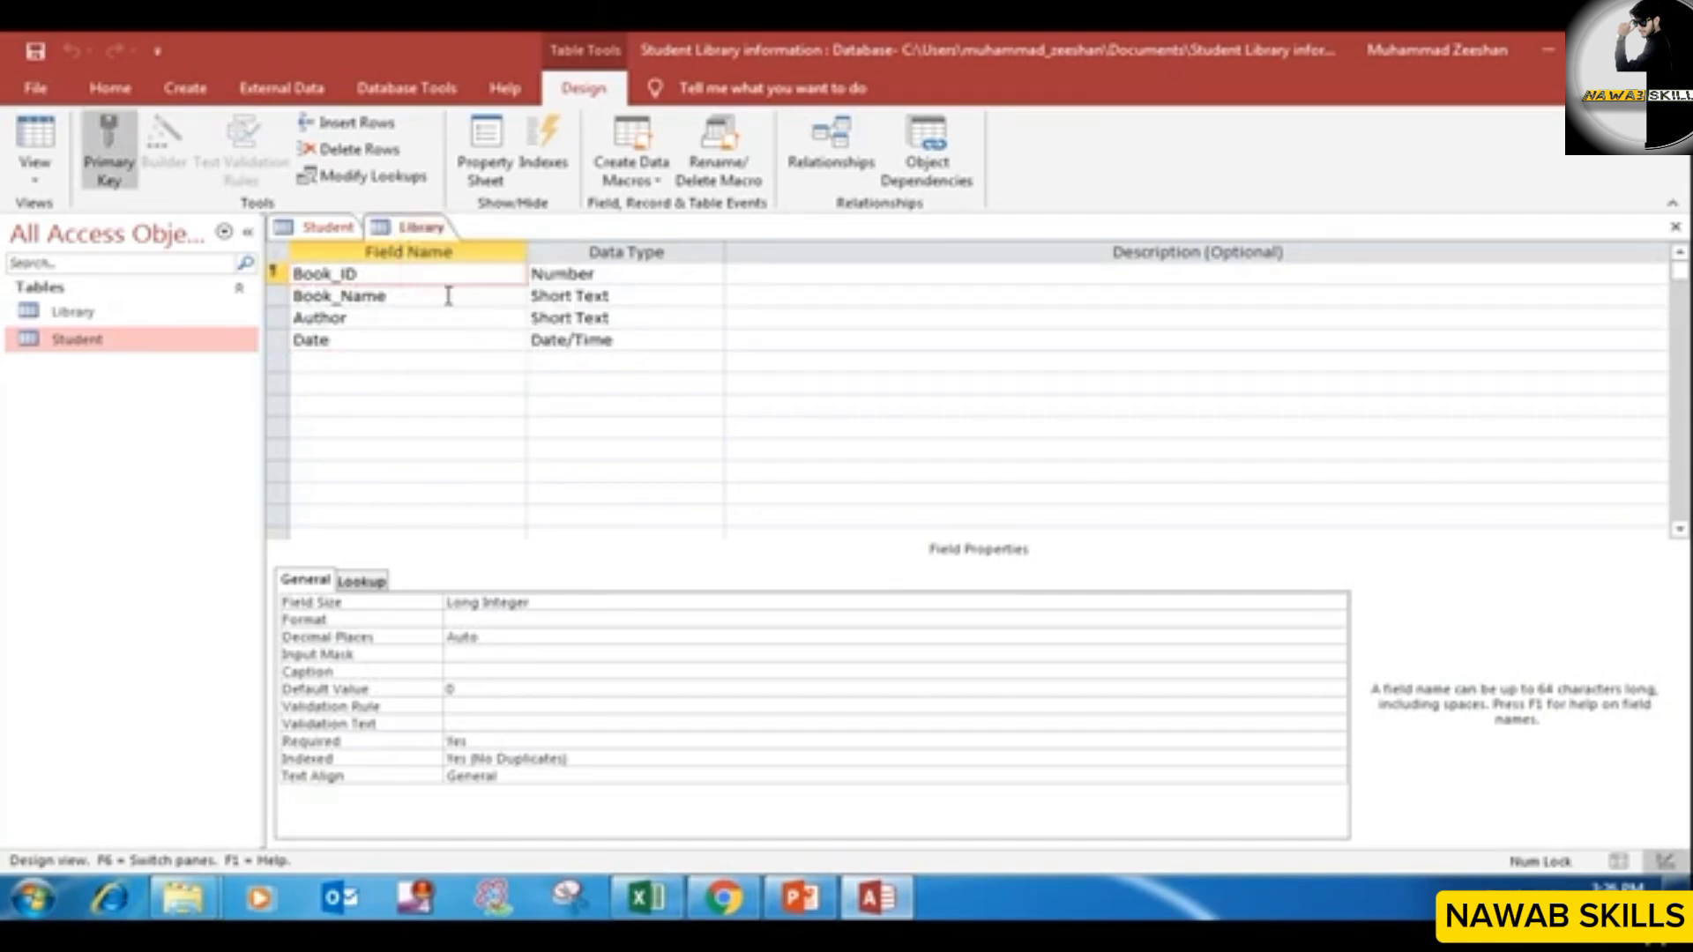
pyautogui.click(587, 274)
pyautogui.click(391, 275)
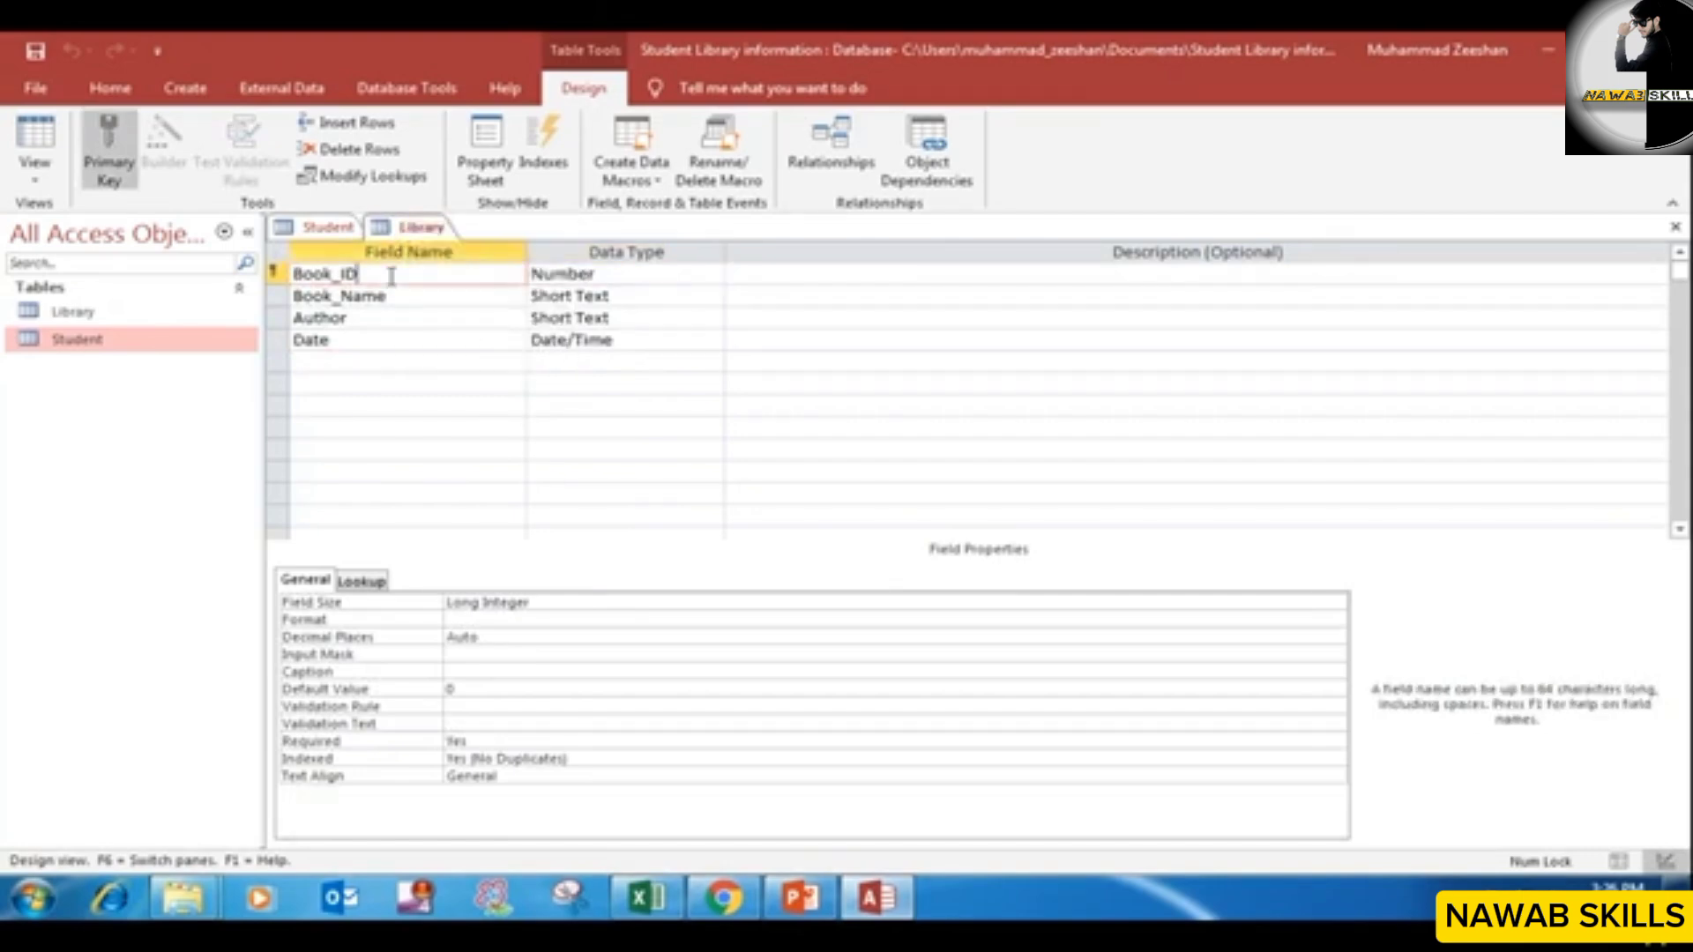
pyautogui.click(699, 273)
pyautogui.click(712, 275)
pyautogui.click(711, 276)
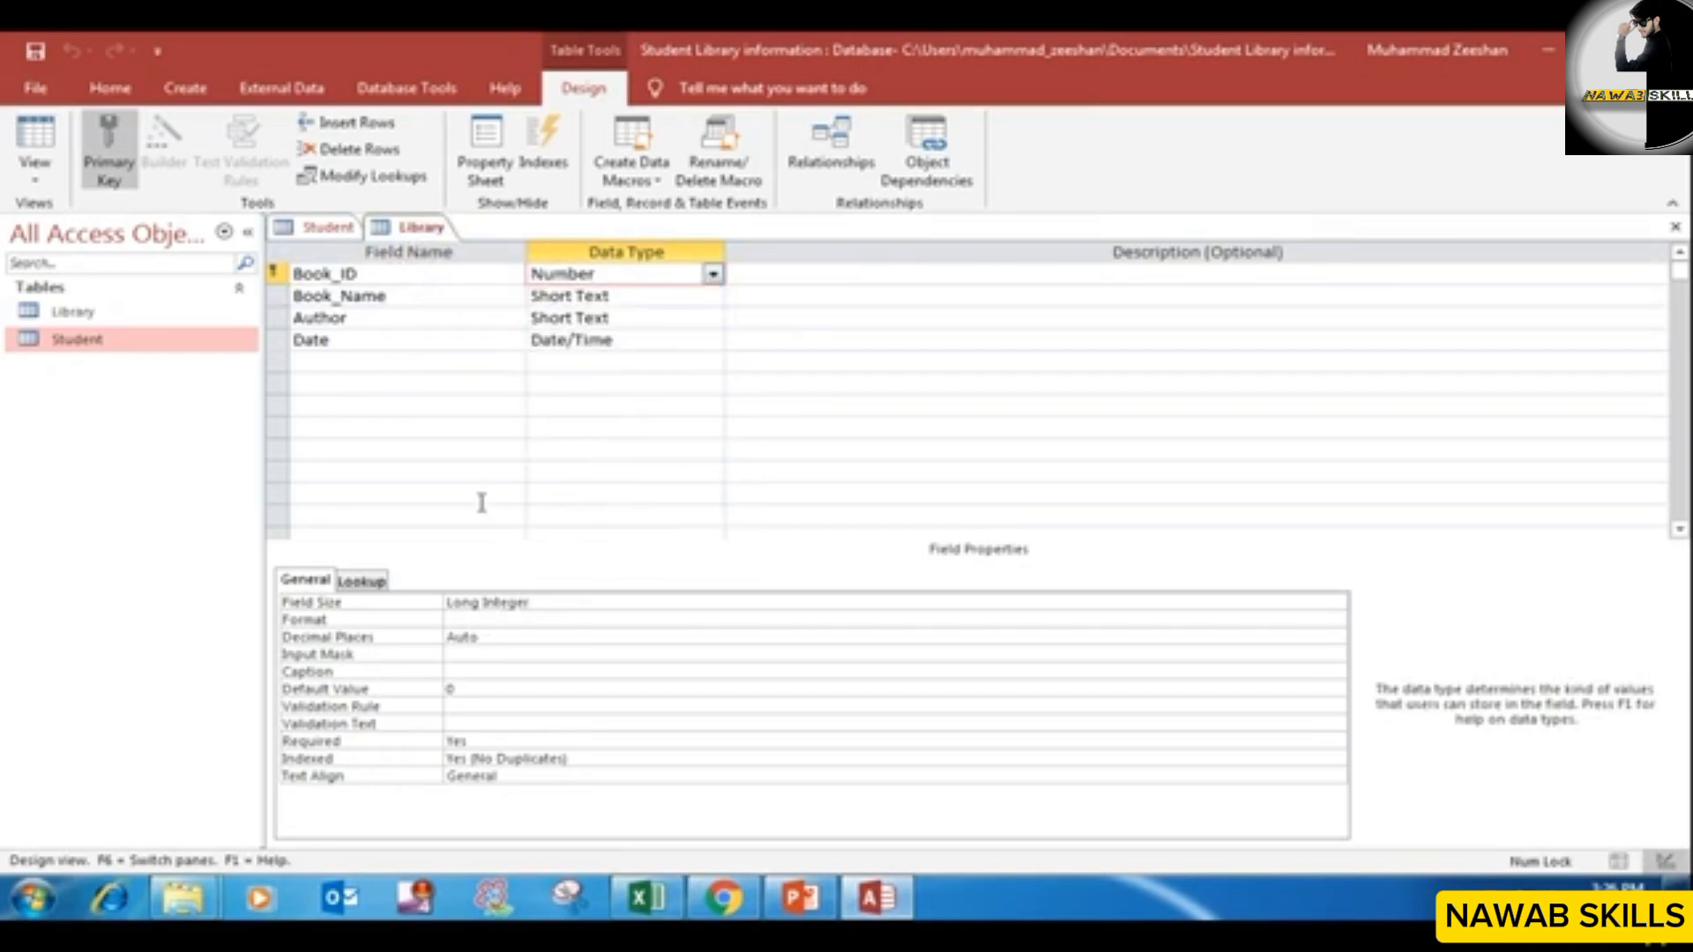
# Step: Compare the Student table's Book_ID foreign key with the Library table's Book_ID primary key in Design view
pyautogui.click(328, 228)
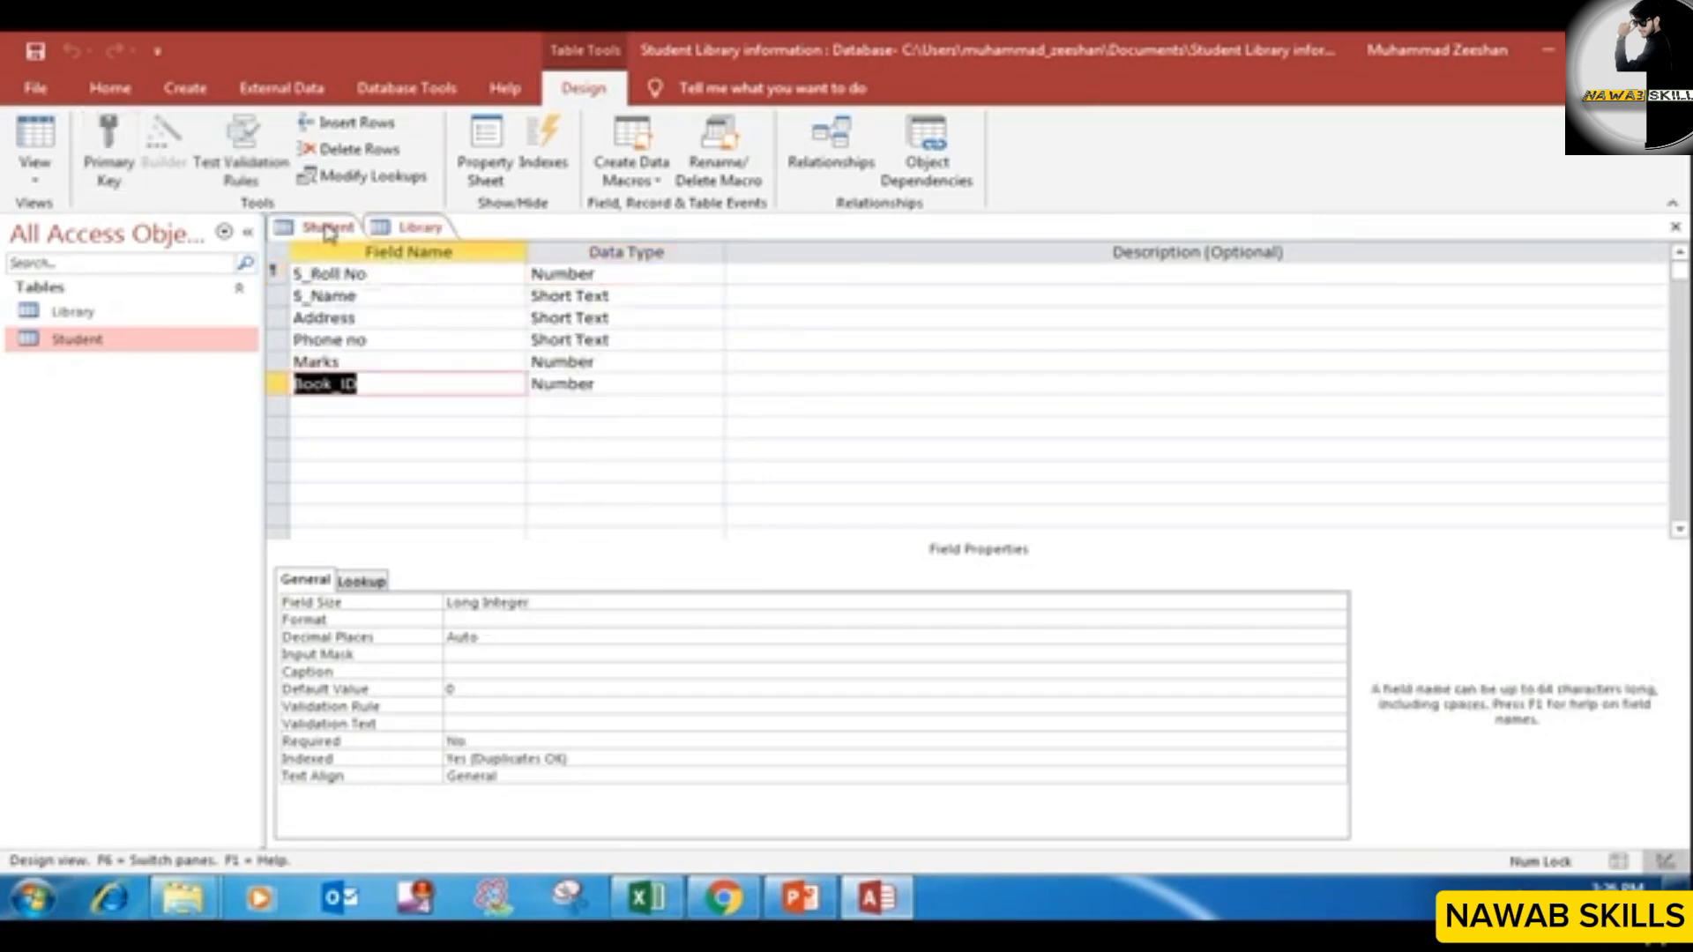
pyautogui.click(388, 228)
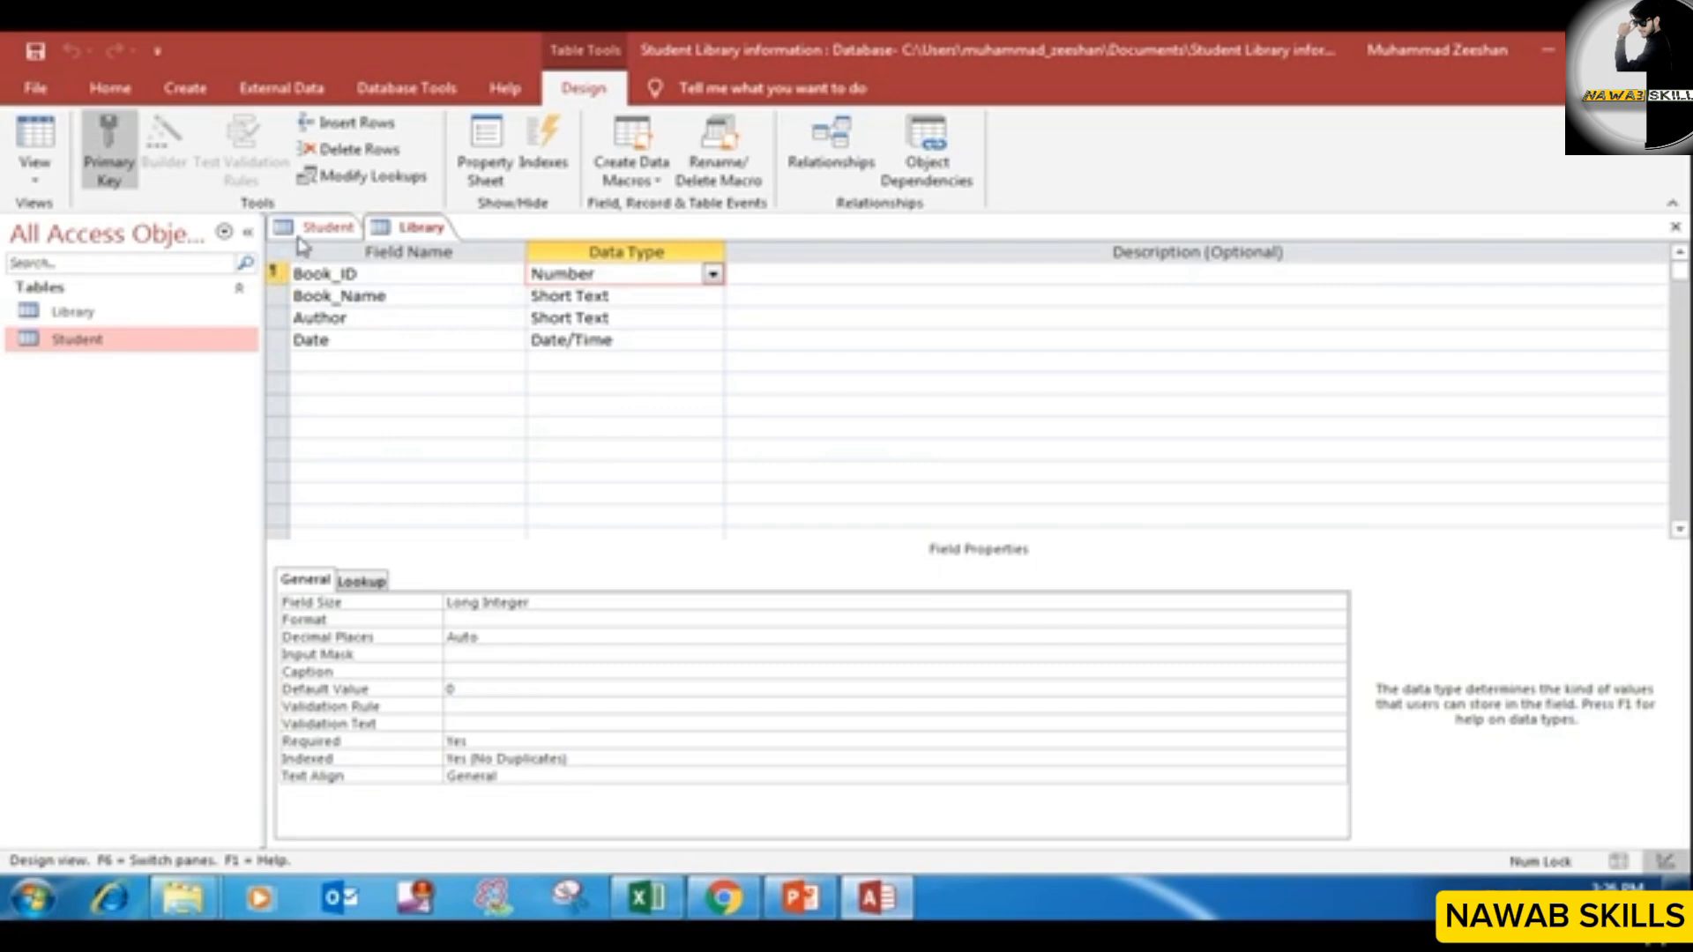
pyautogui.click(322, 228)
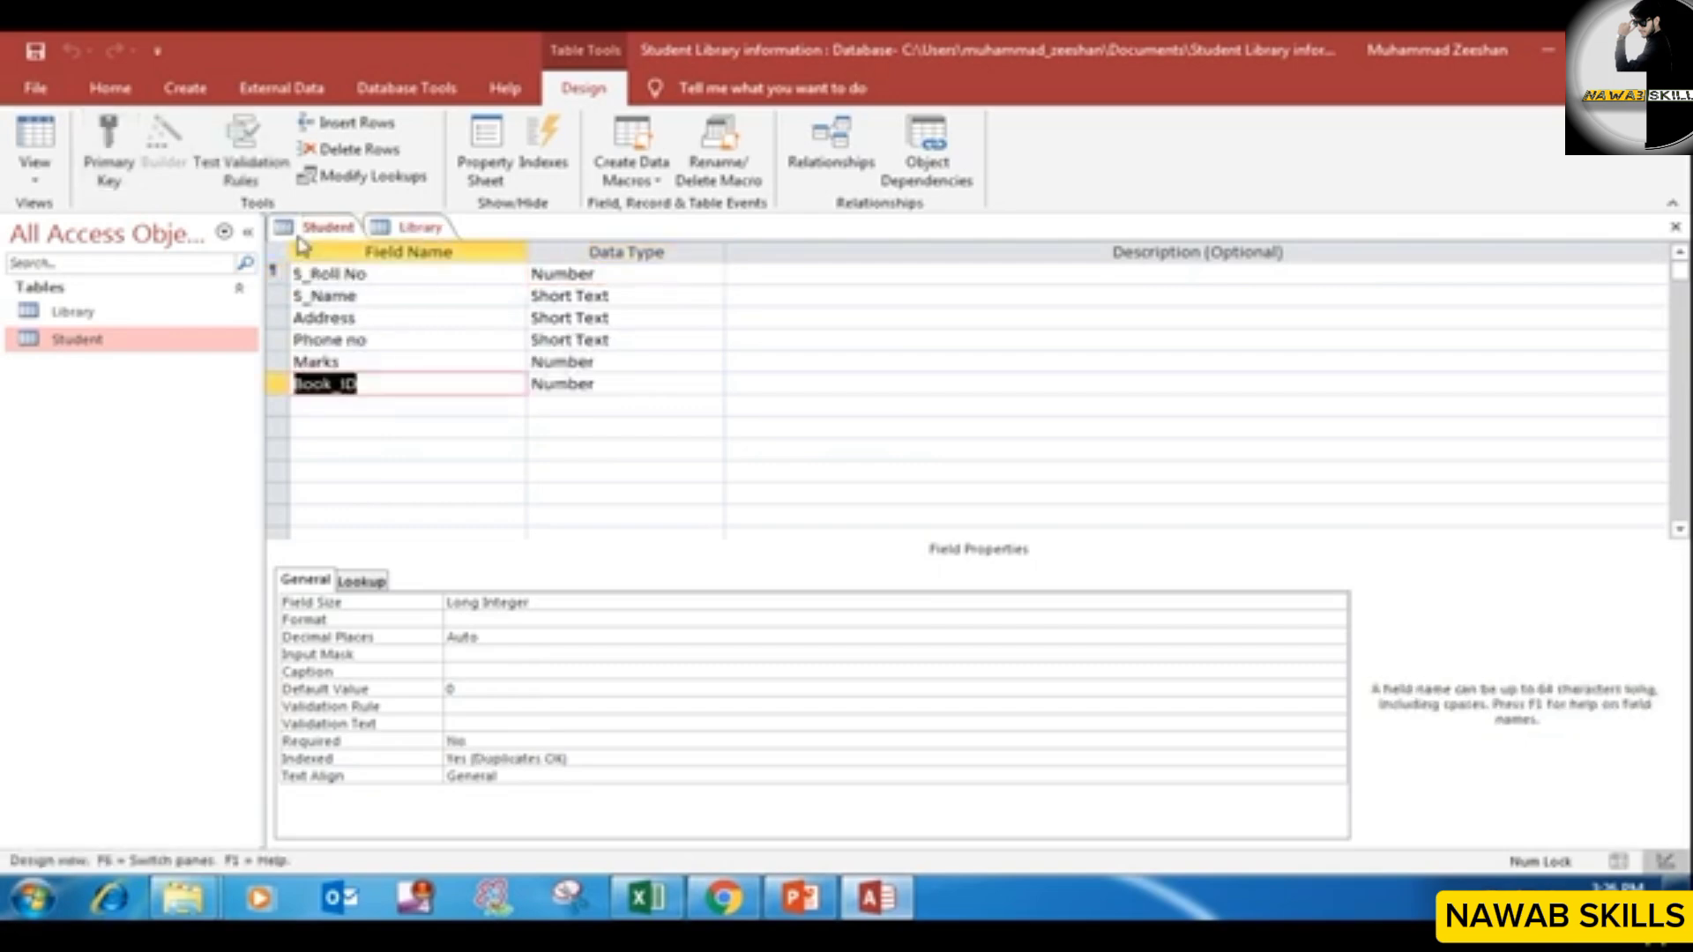
pyautogui.click(350, 403)
pyautogui.click(360, 385)
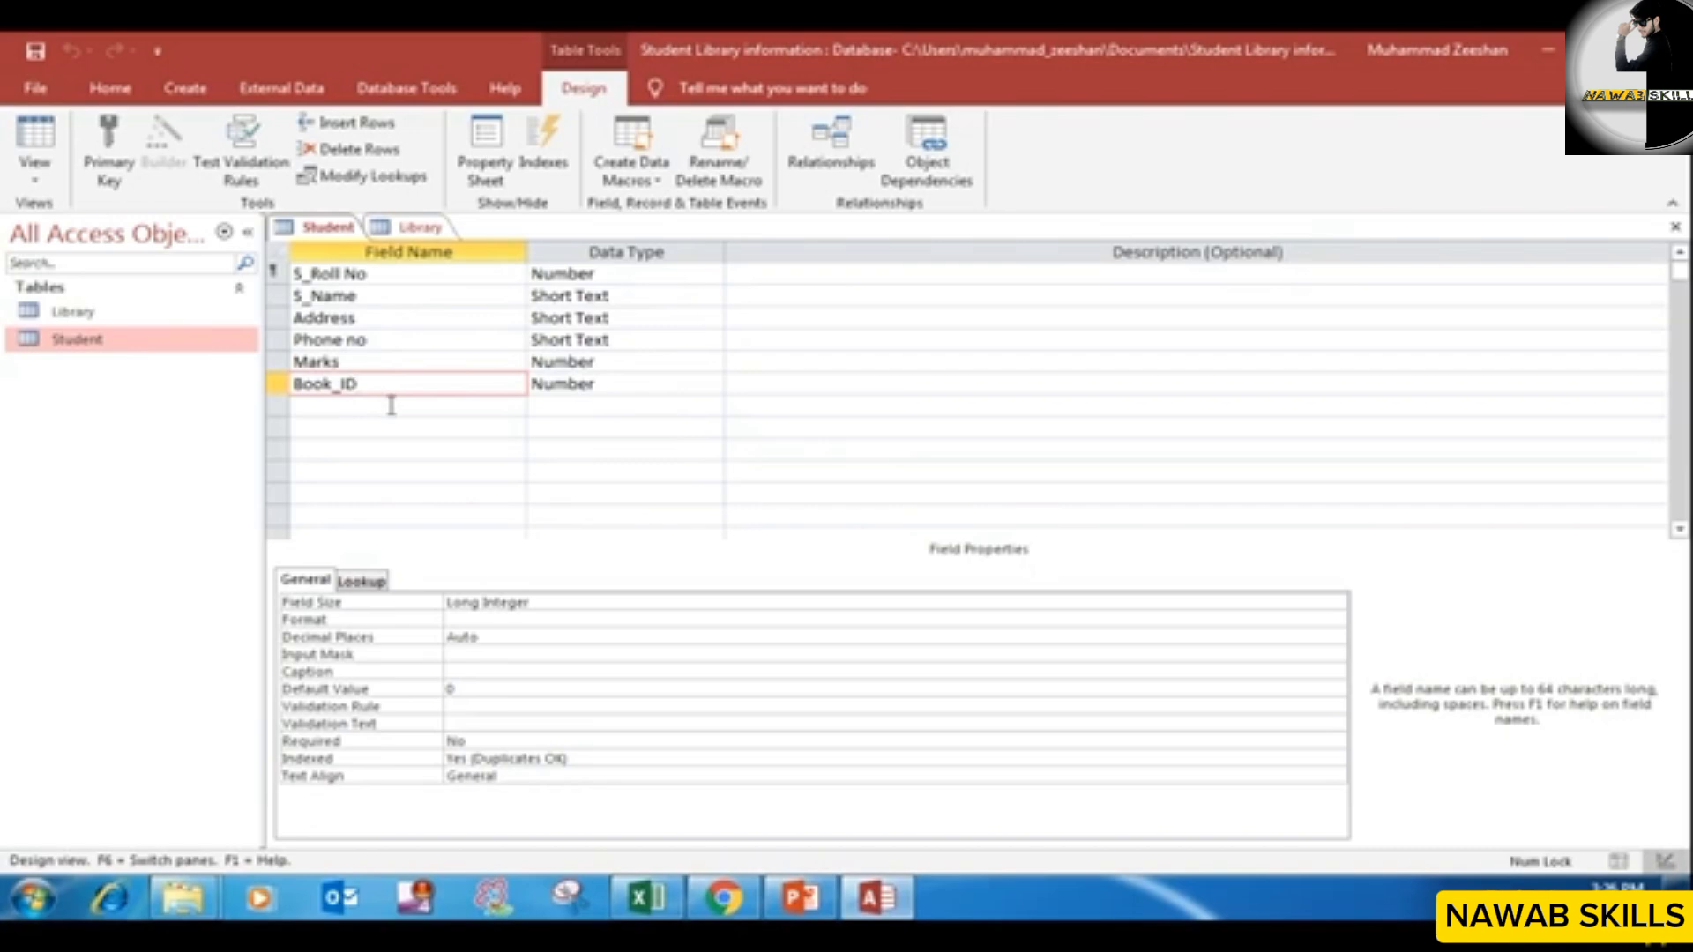
# Step: Switch the Library table to Datasheet view, ready for record entry
pyautogui.click(418, 228)
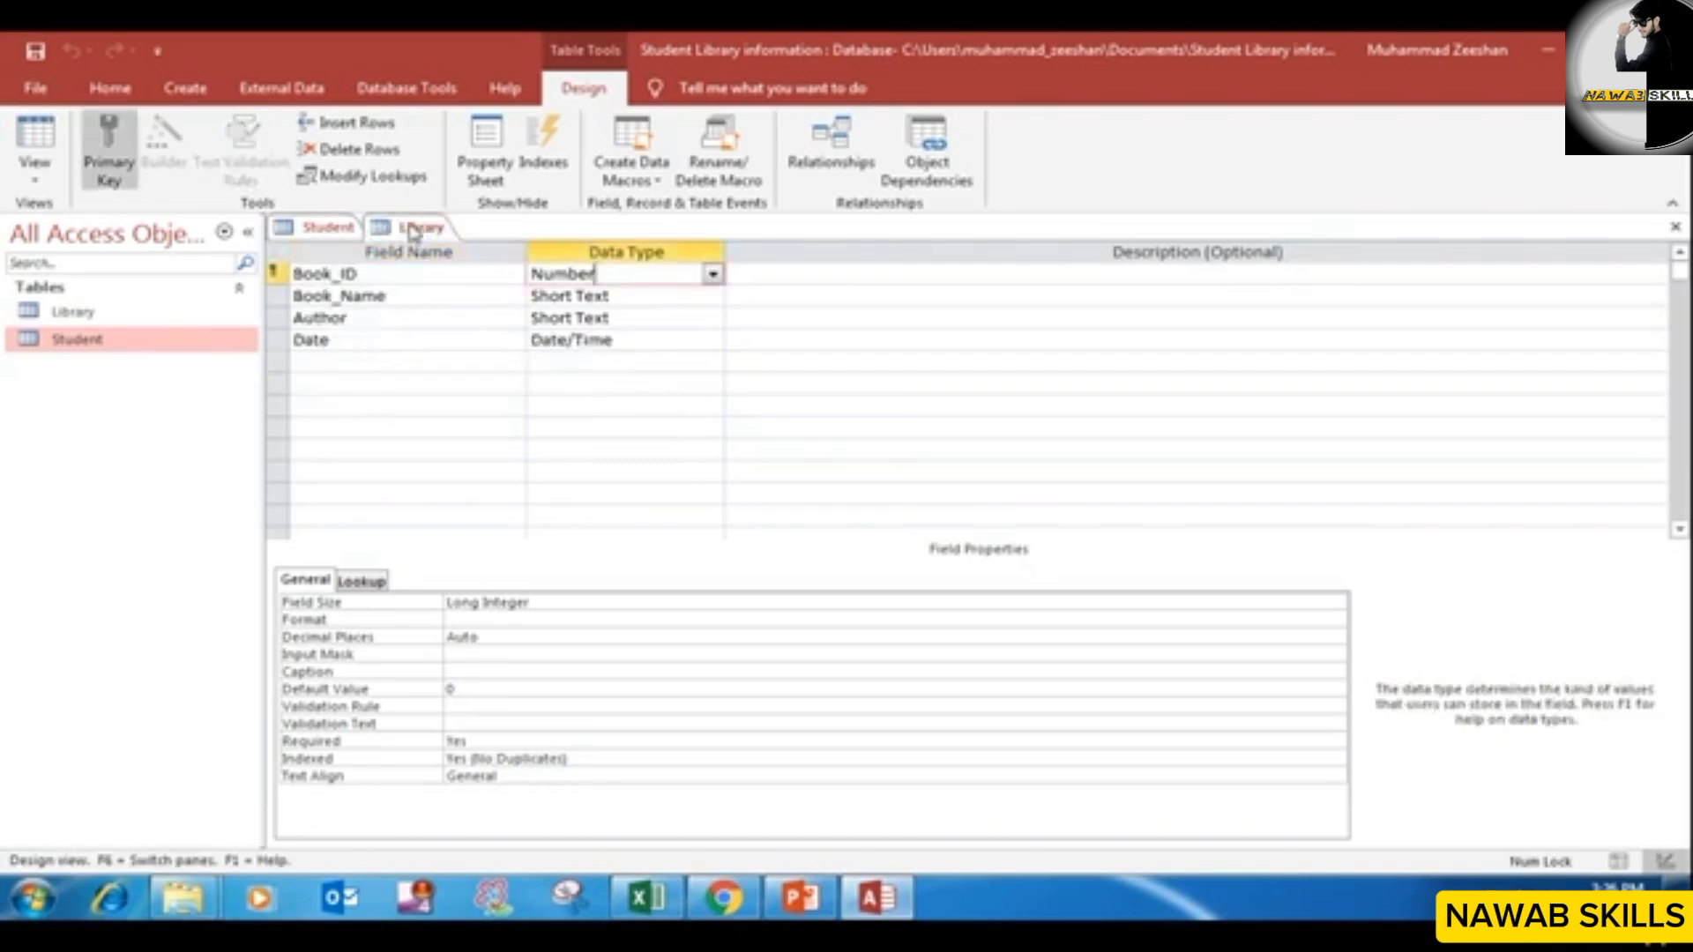
pyautogui.rightClick(412, 231)
pyautogui.click(490, 355)
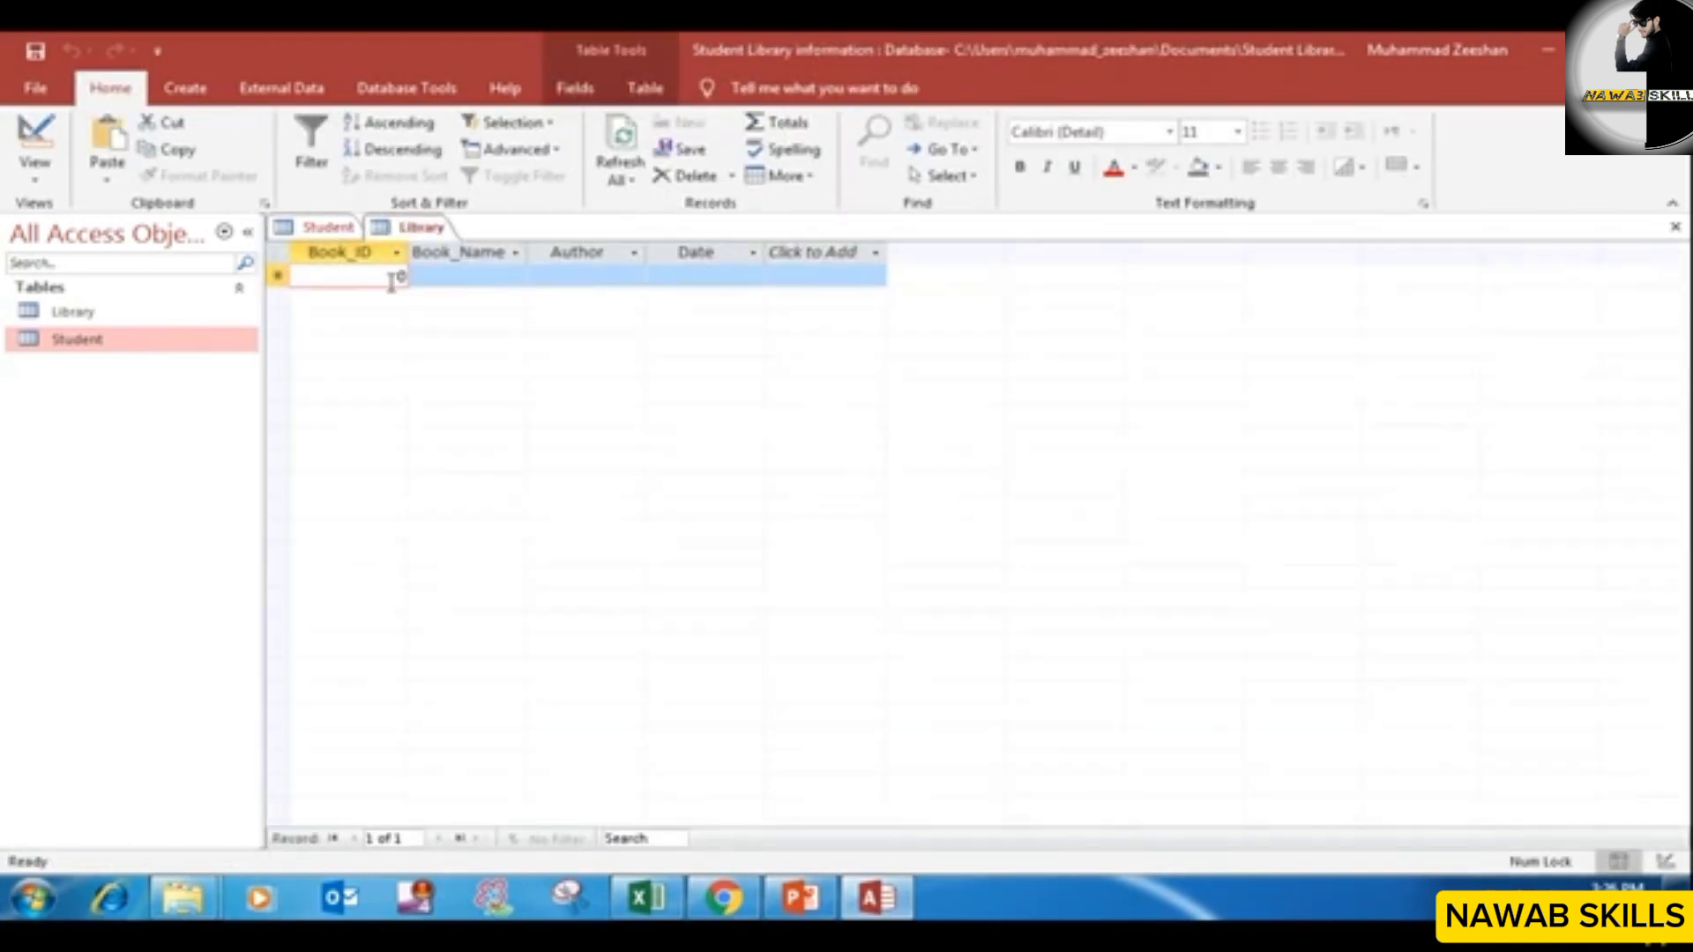
# Step: Enter the first Library record with Book_ID 30, Book_Name abc, Author xyz and Date 3/8/2019
pyautogui.click(392, 281)
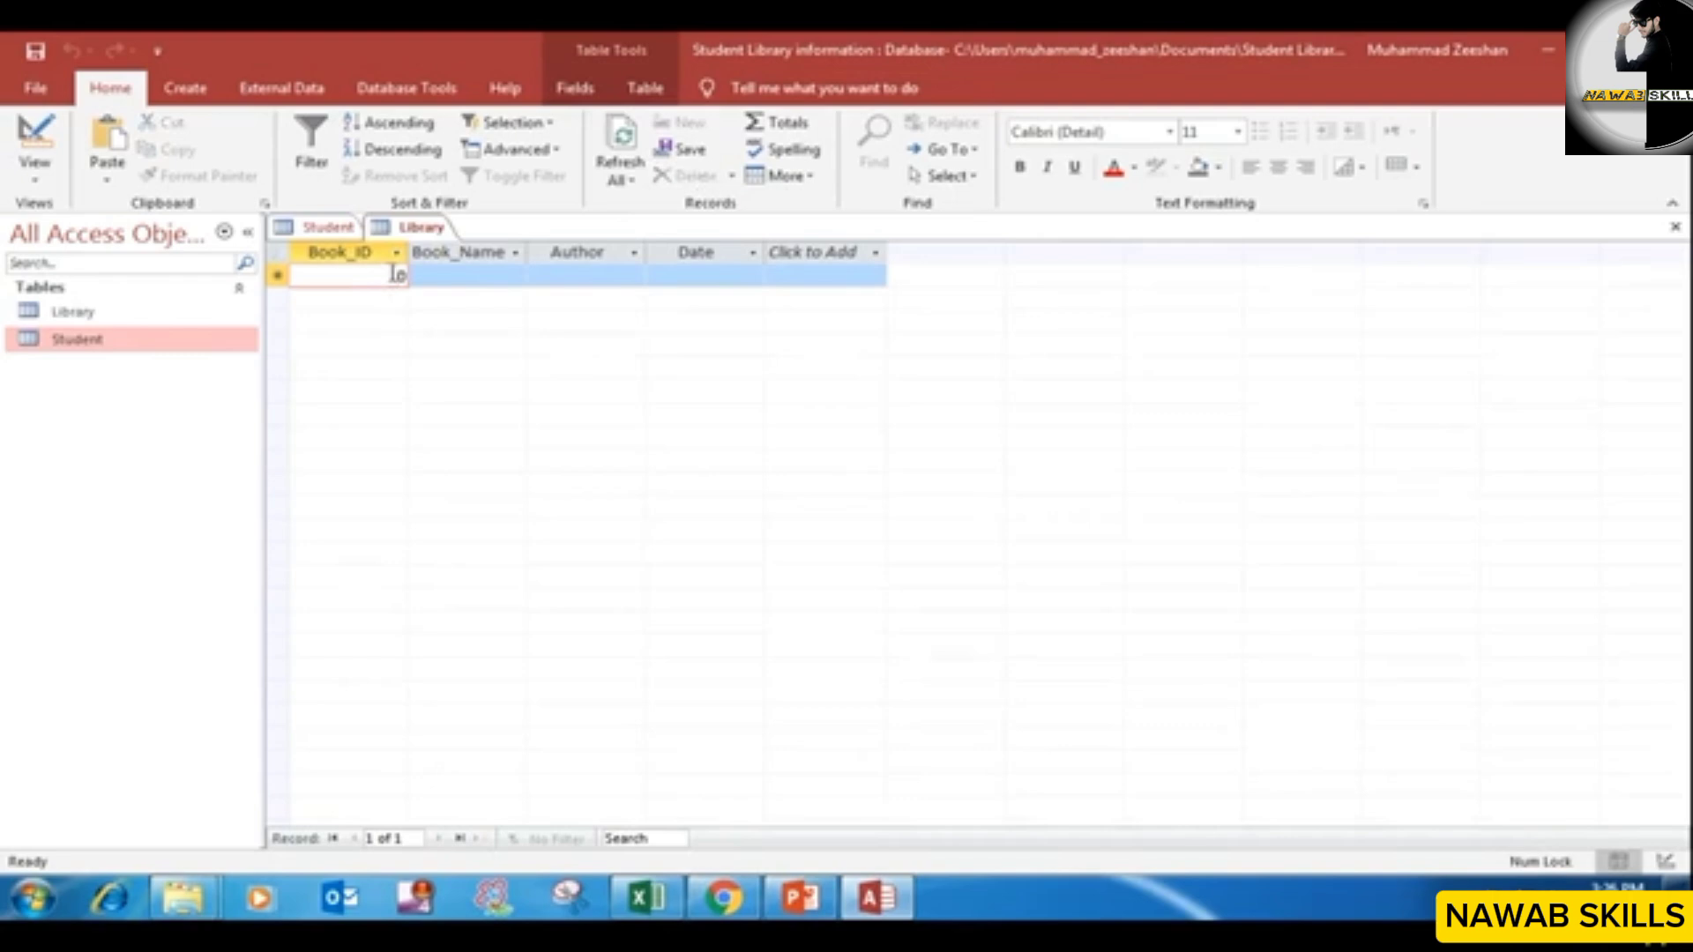
pyautogui.write('1')
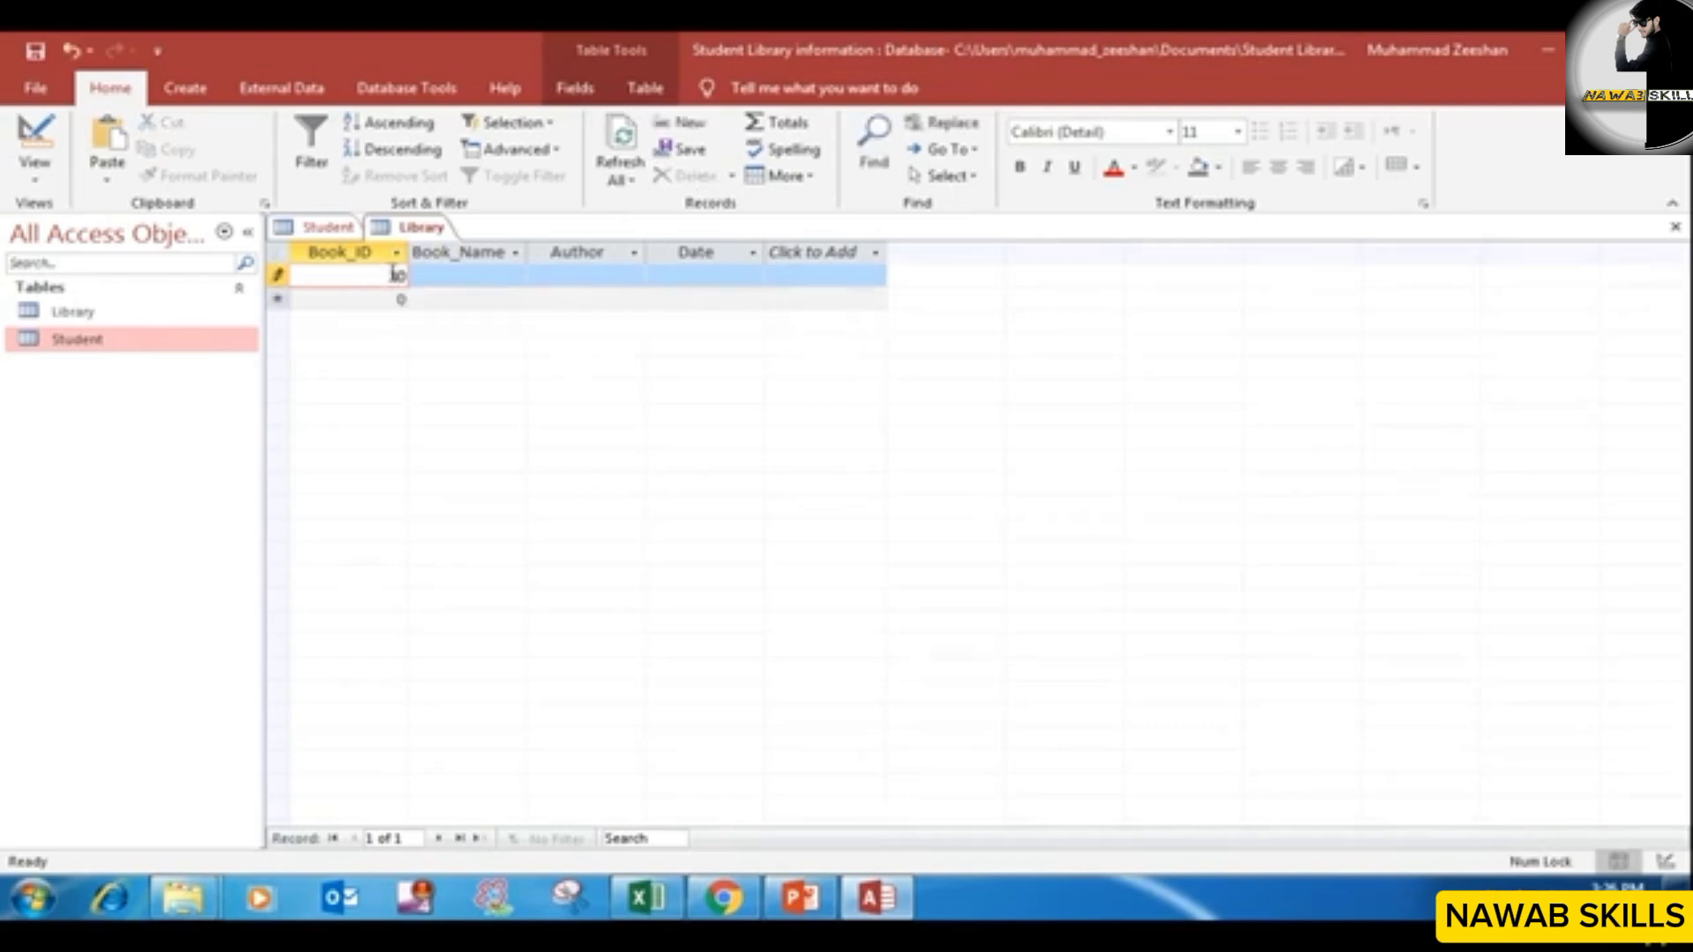
pyautogui.click(450, 276)
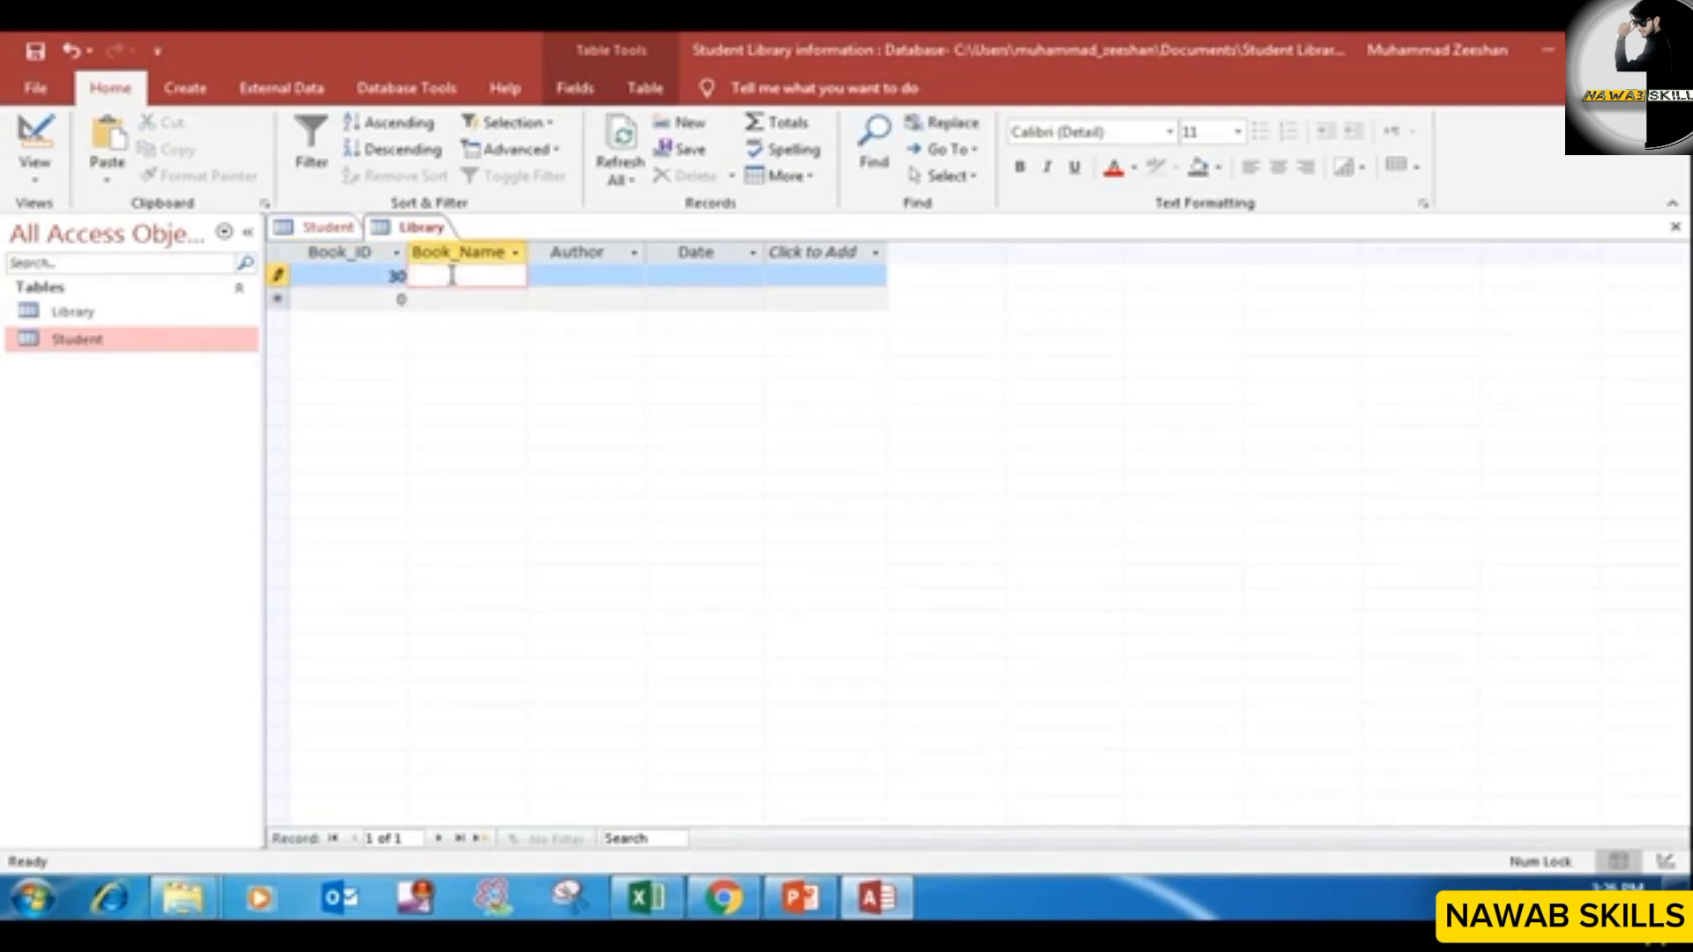
pyautogui.write('abc')
pyautogui.click(611, 276)
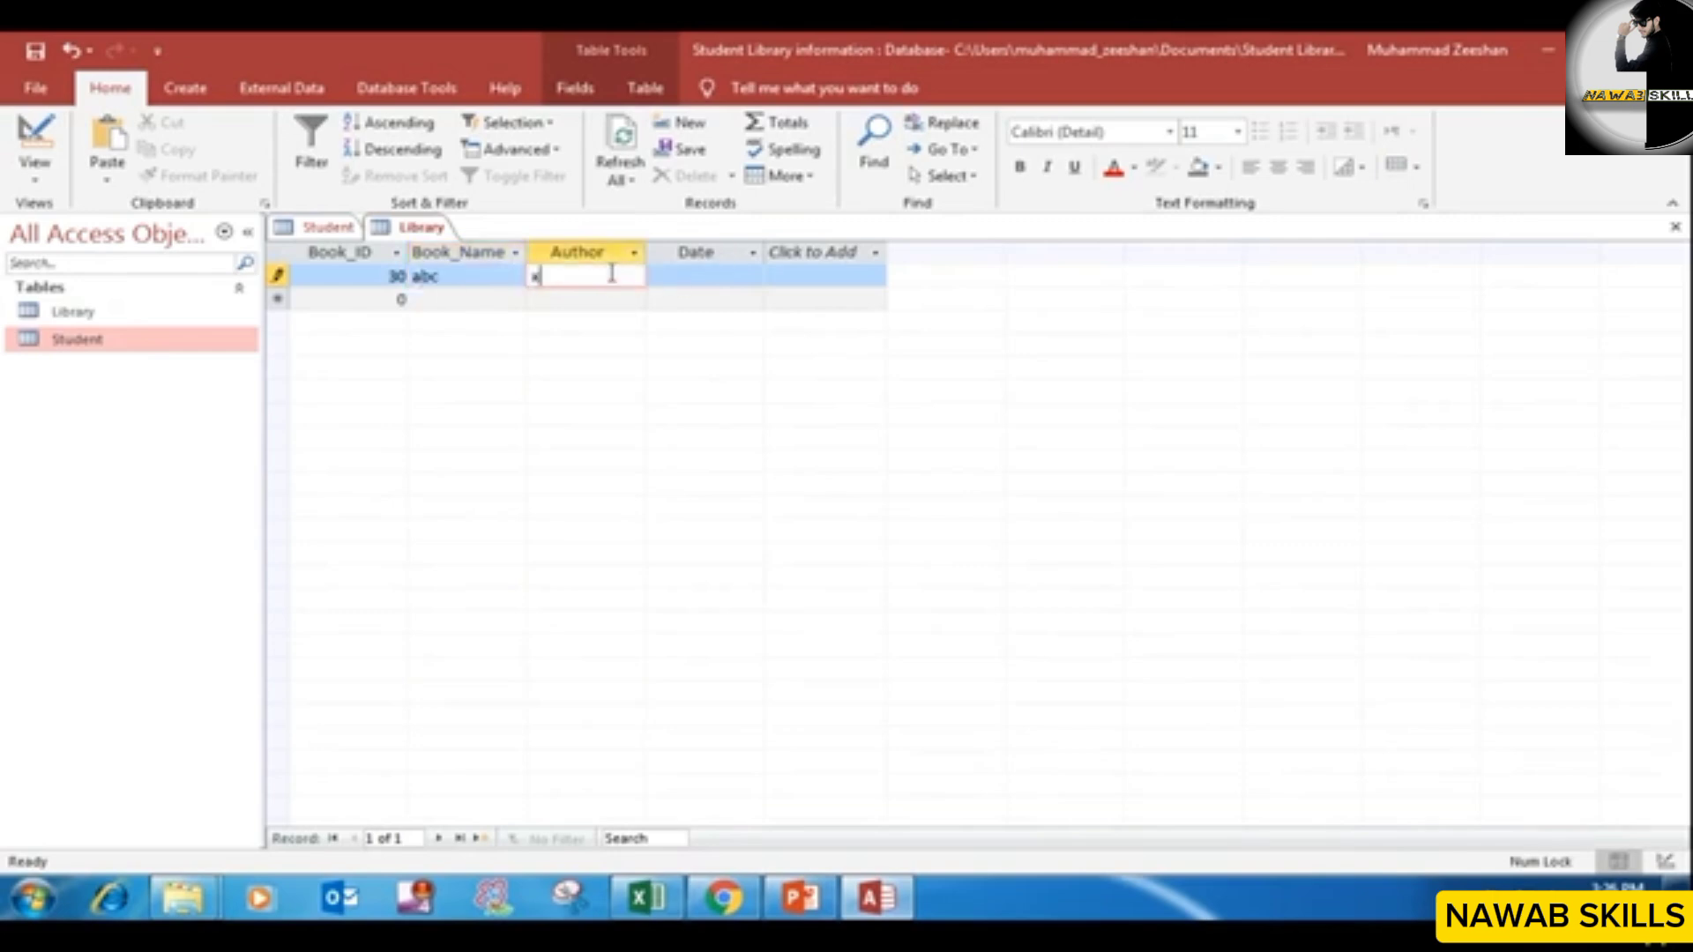
pyautogui.write('xyz')
pyautogui.click(693, 275)
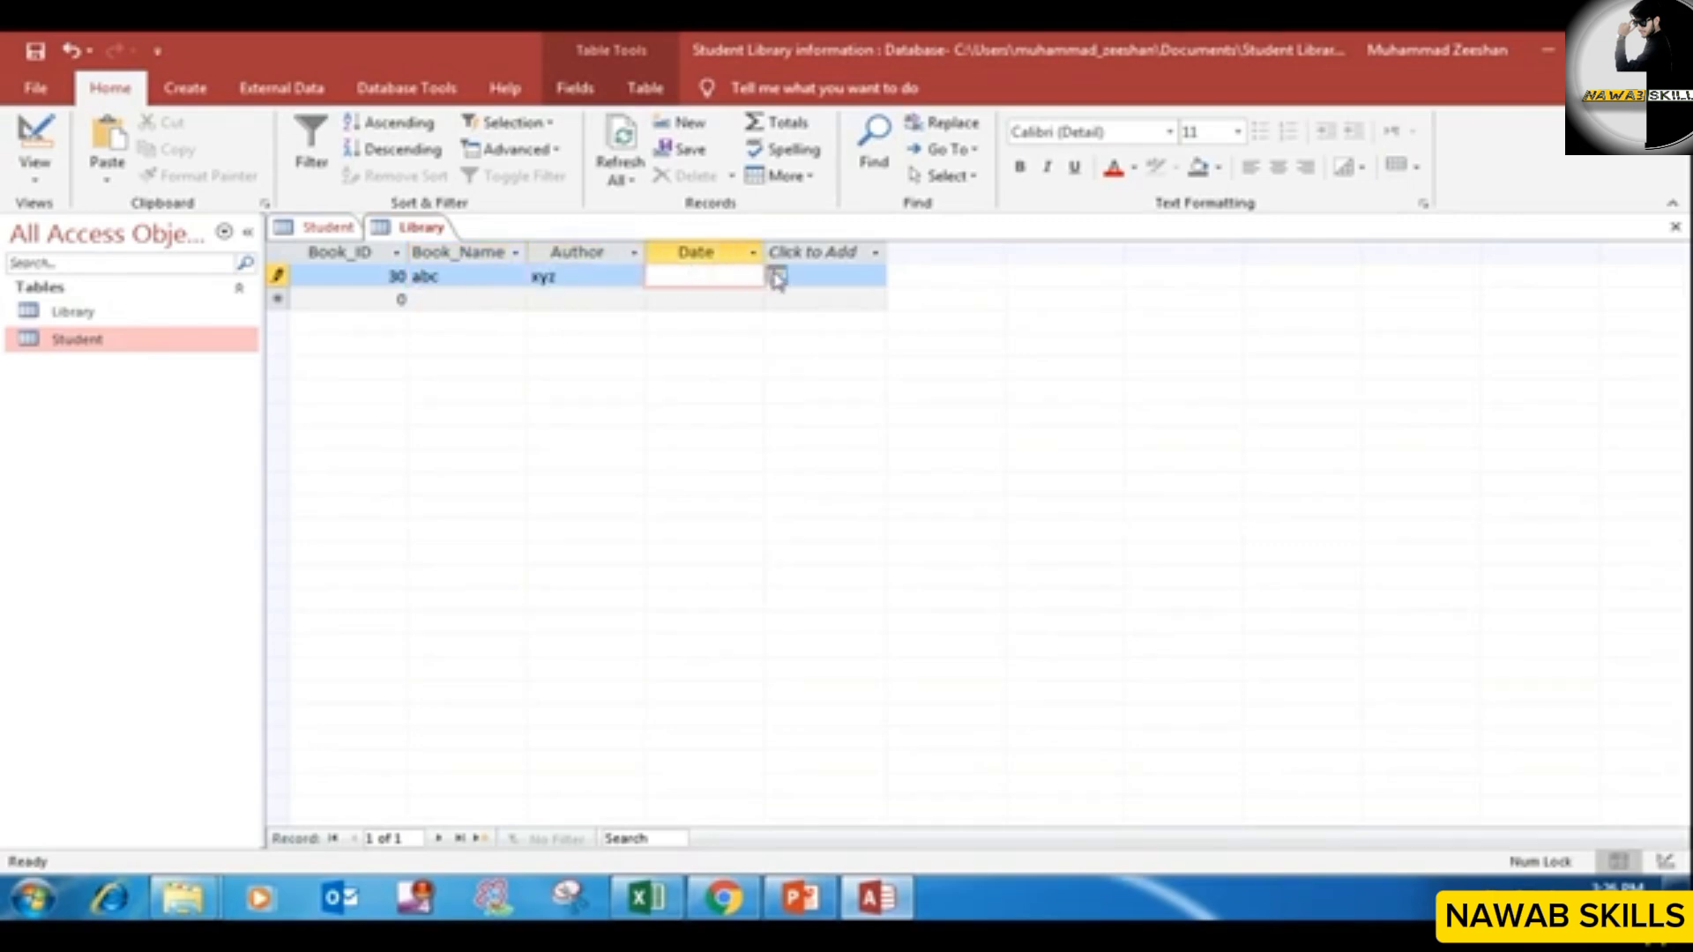
pyautogui.click(775, 276)
pyautogui.click(734, 359)
# Step: Add a second Library record with Book_ID 450, Book_Name qwerty, Author abc and Date 3/2/2019
pyautogui.click(399, 300)
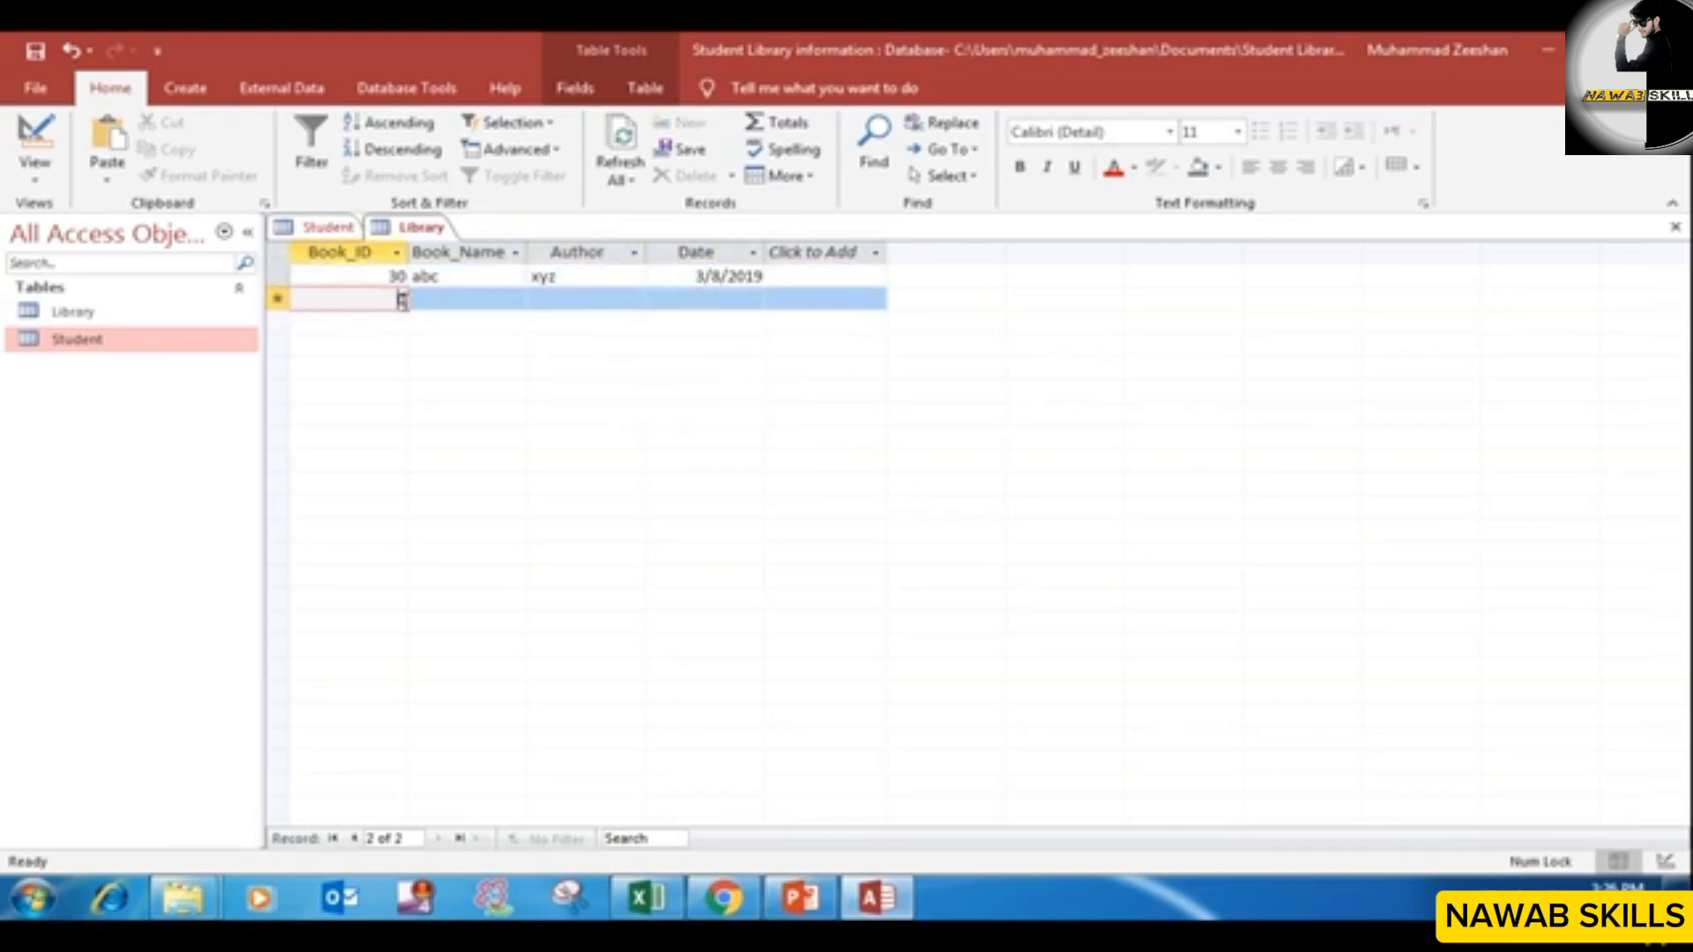
pyautogui.write('450')
pyautogui.click(444, 294)
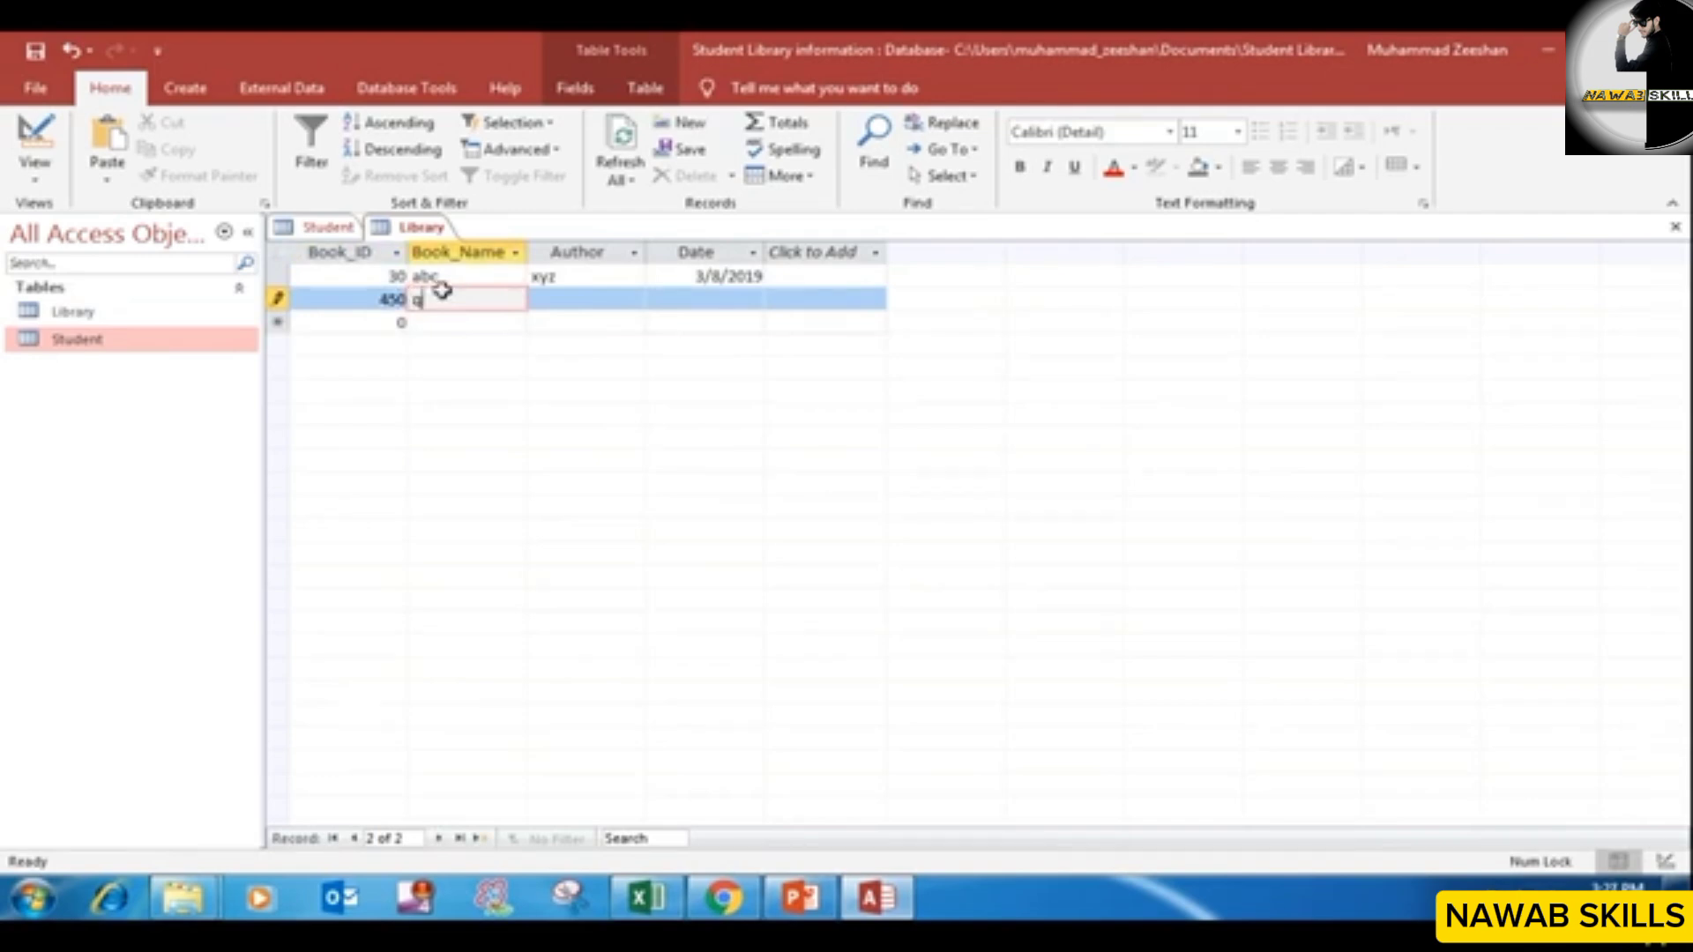
pyautogui.write('qwerty')
pyautogui.click(561, 296)
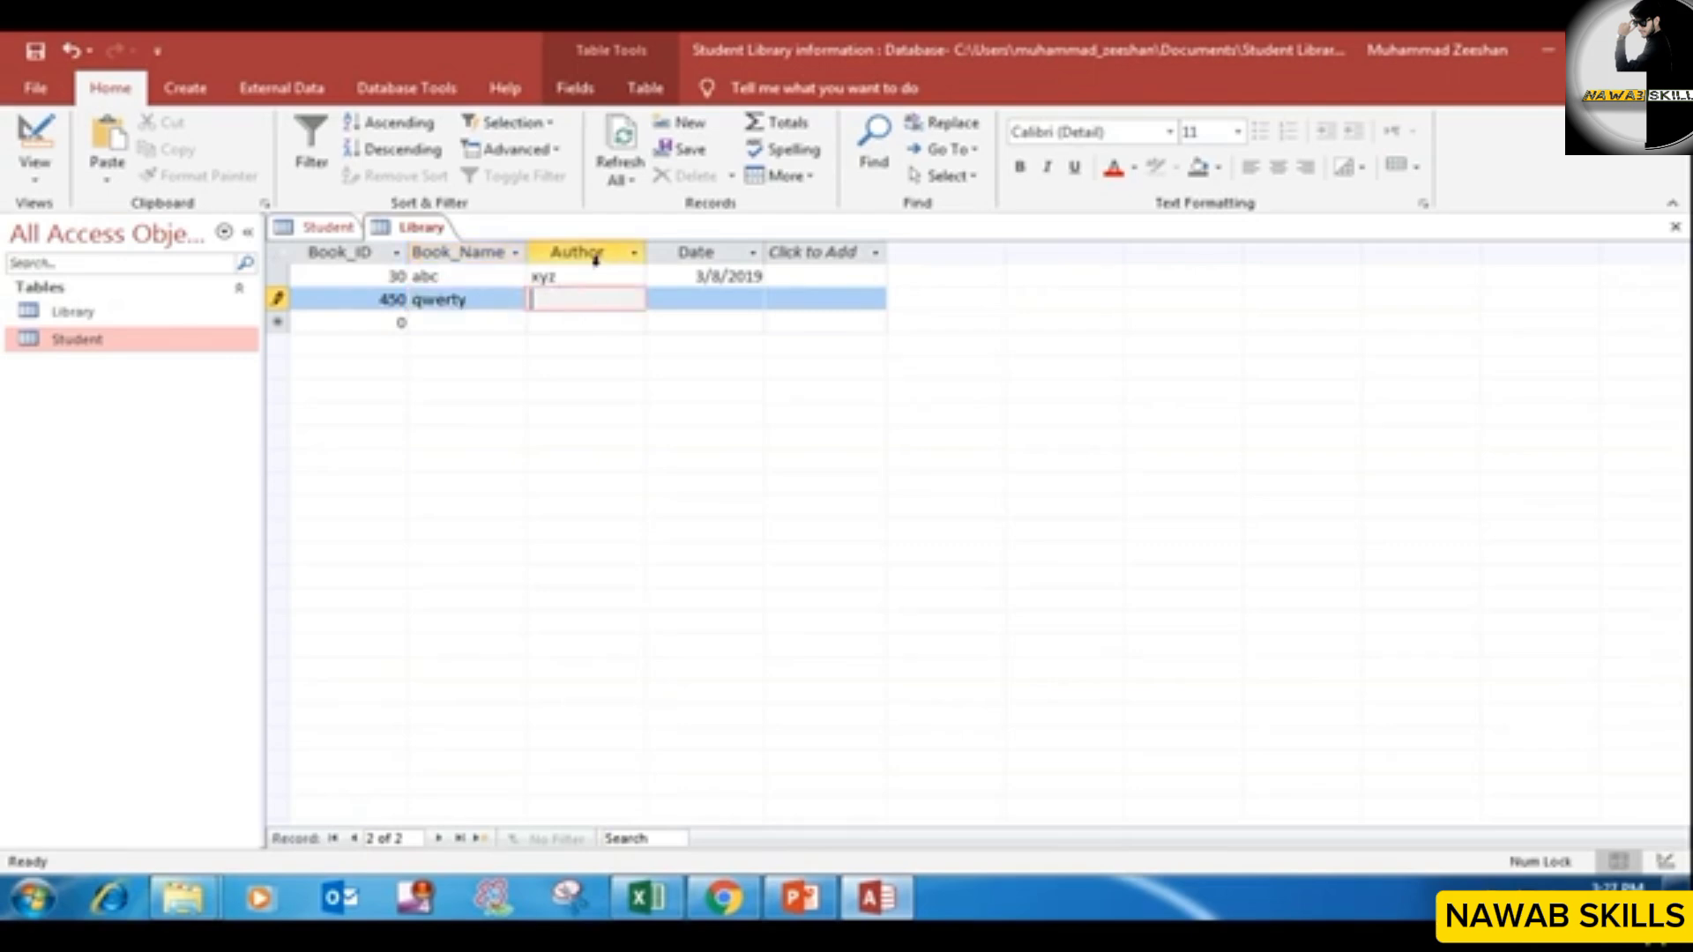
pyautogui.write('abc')
pyautogui.moveTo(745, 302); pyautogui.dragTo(780, 304)
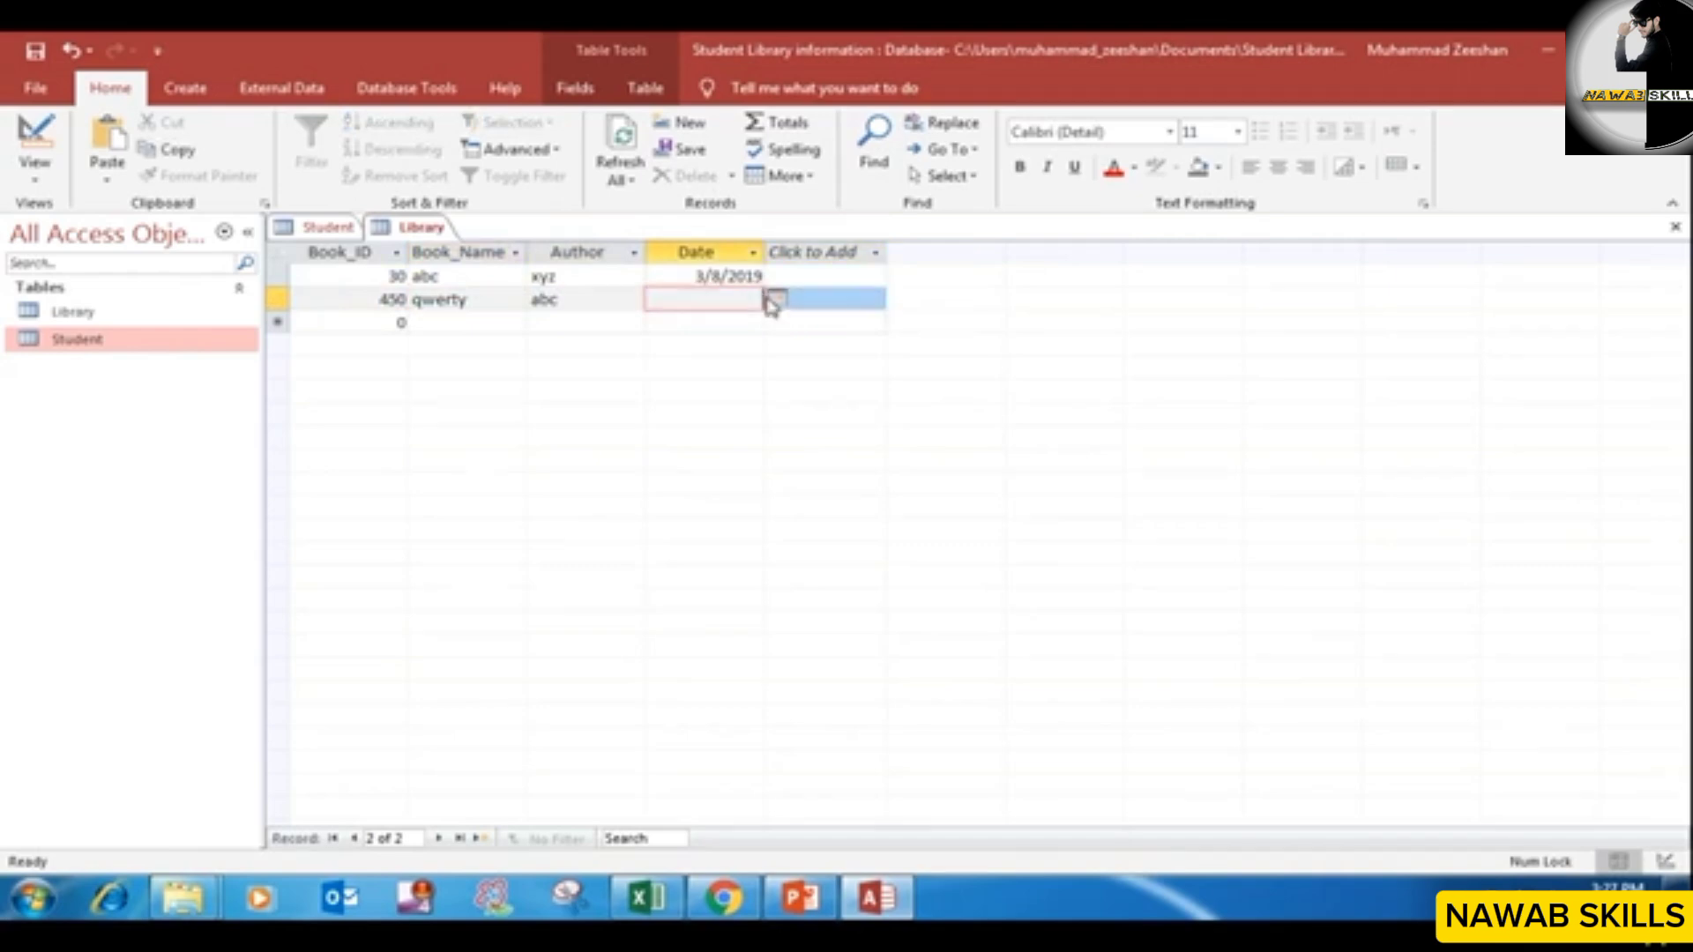
pyautogui.click(775, 299)
pyautogui.click(761, 366)
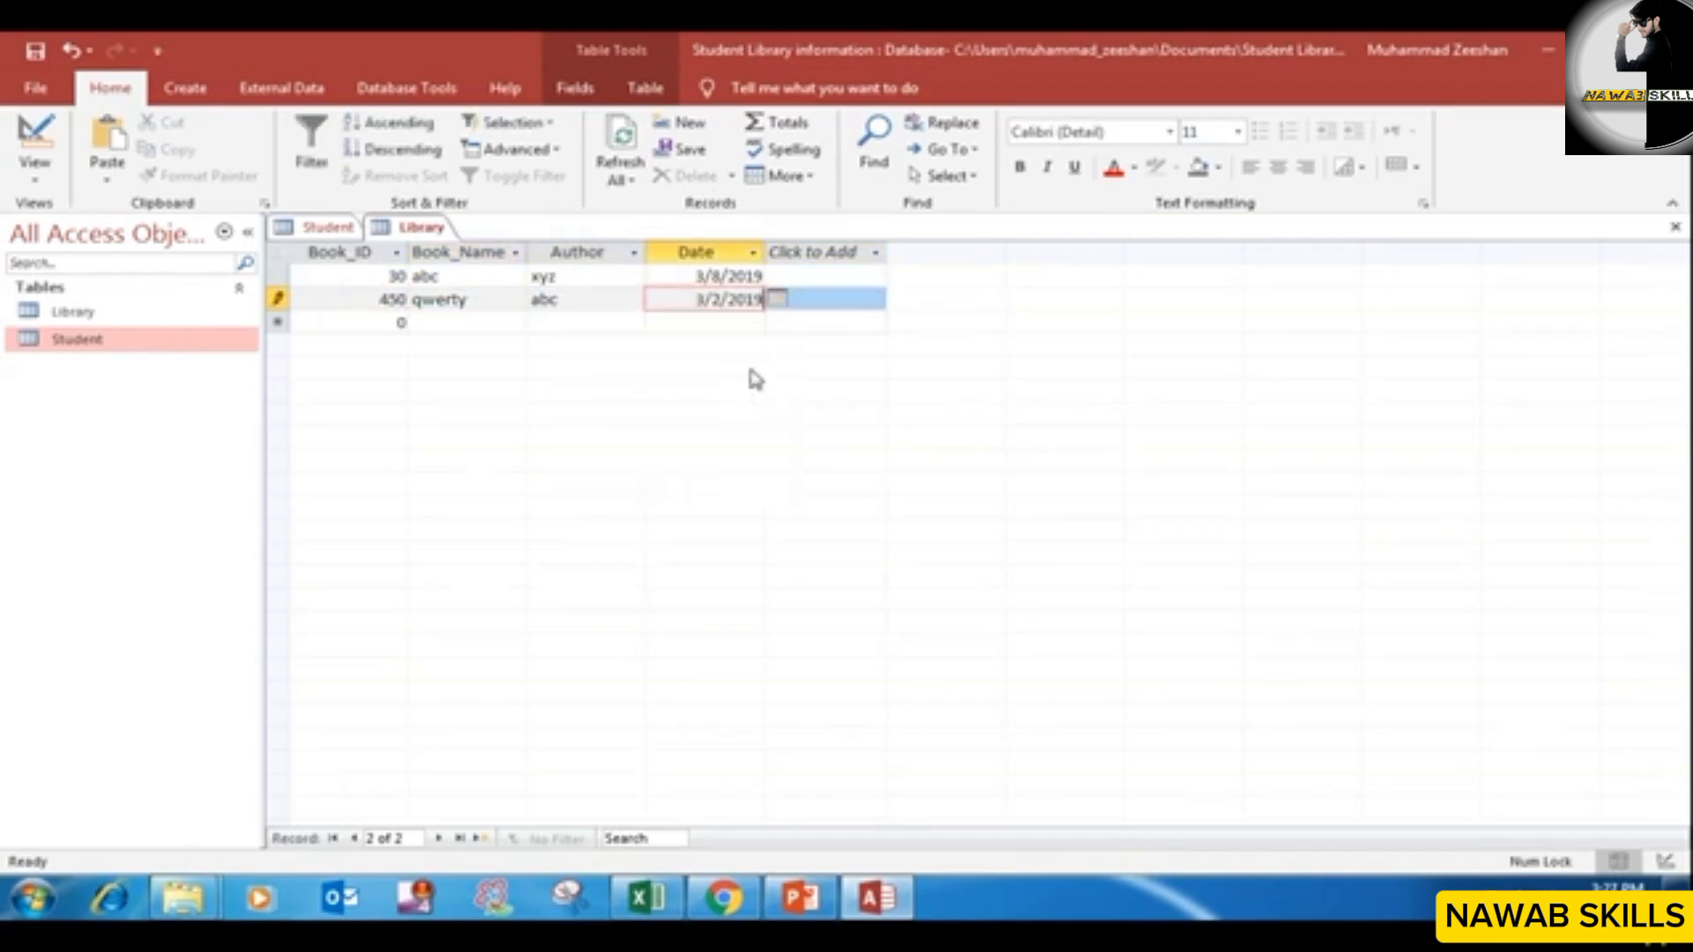
# Step: Add a third Library record with Book_ID 67, Book_Name gjg, Author ghj and Date 3/9/2019
pyautogui.click(399, 321)
pyautogui.write('67')
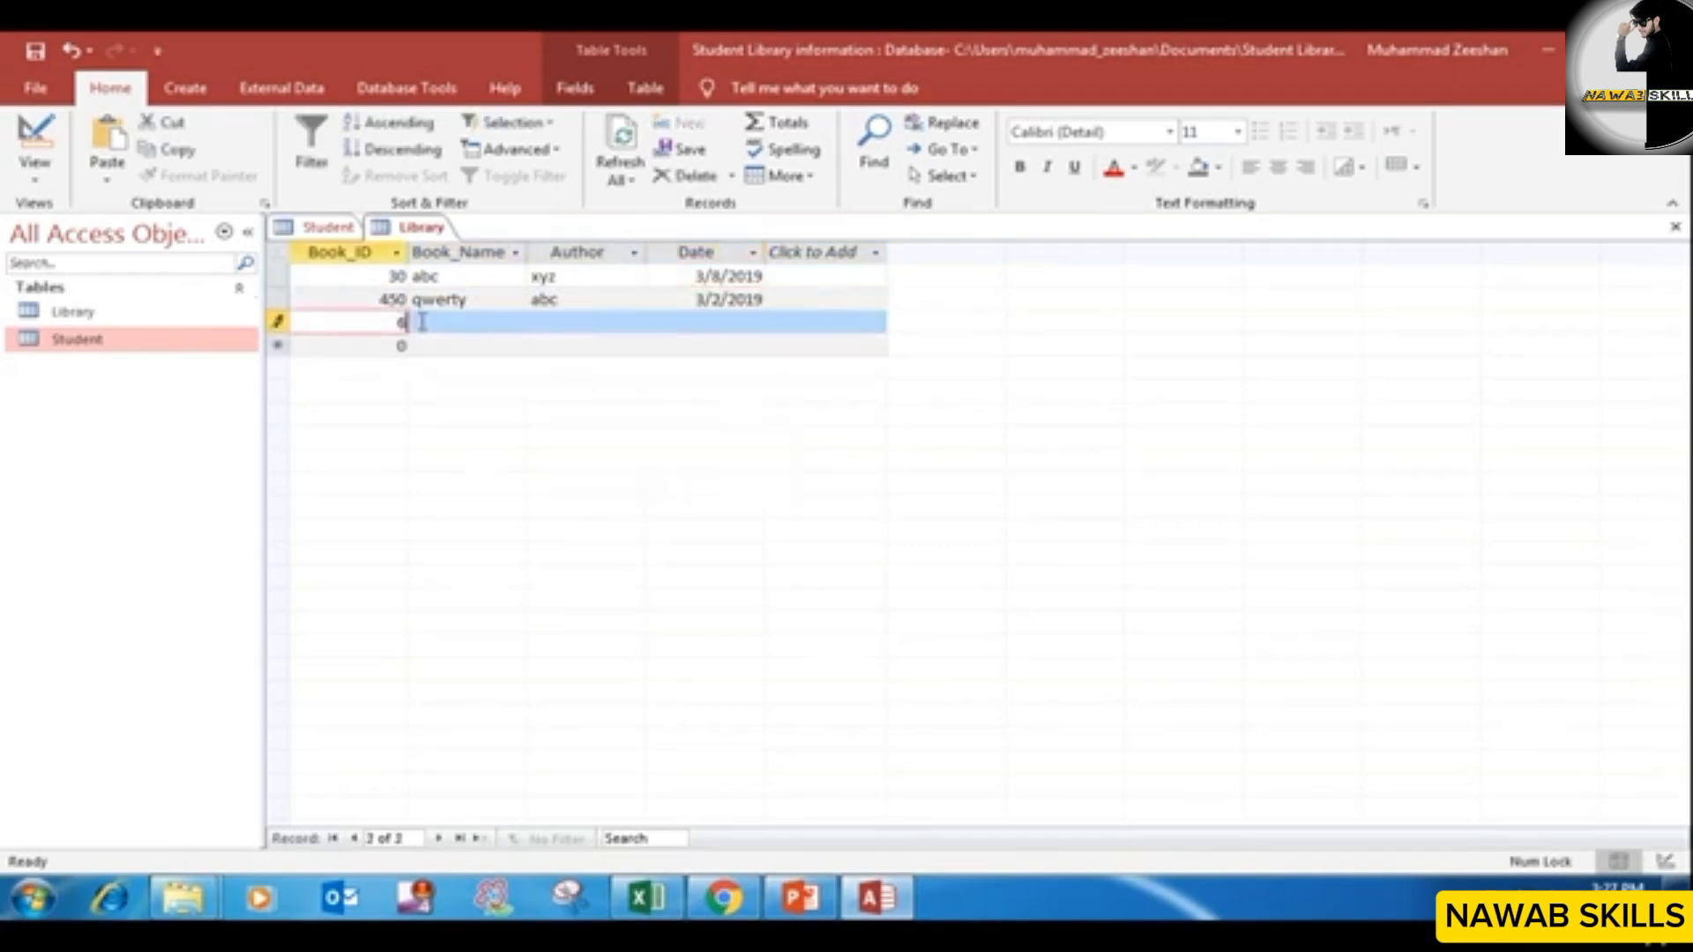
pyautogui.click(459, 319)
pyautogui.write('gig')
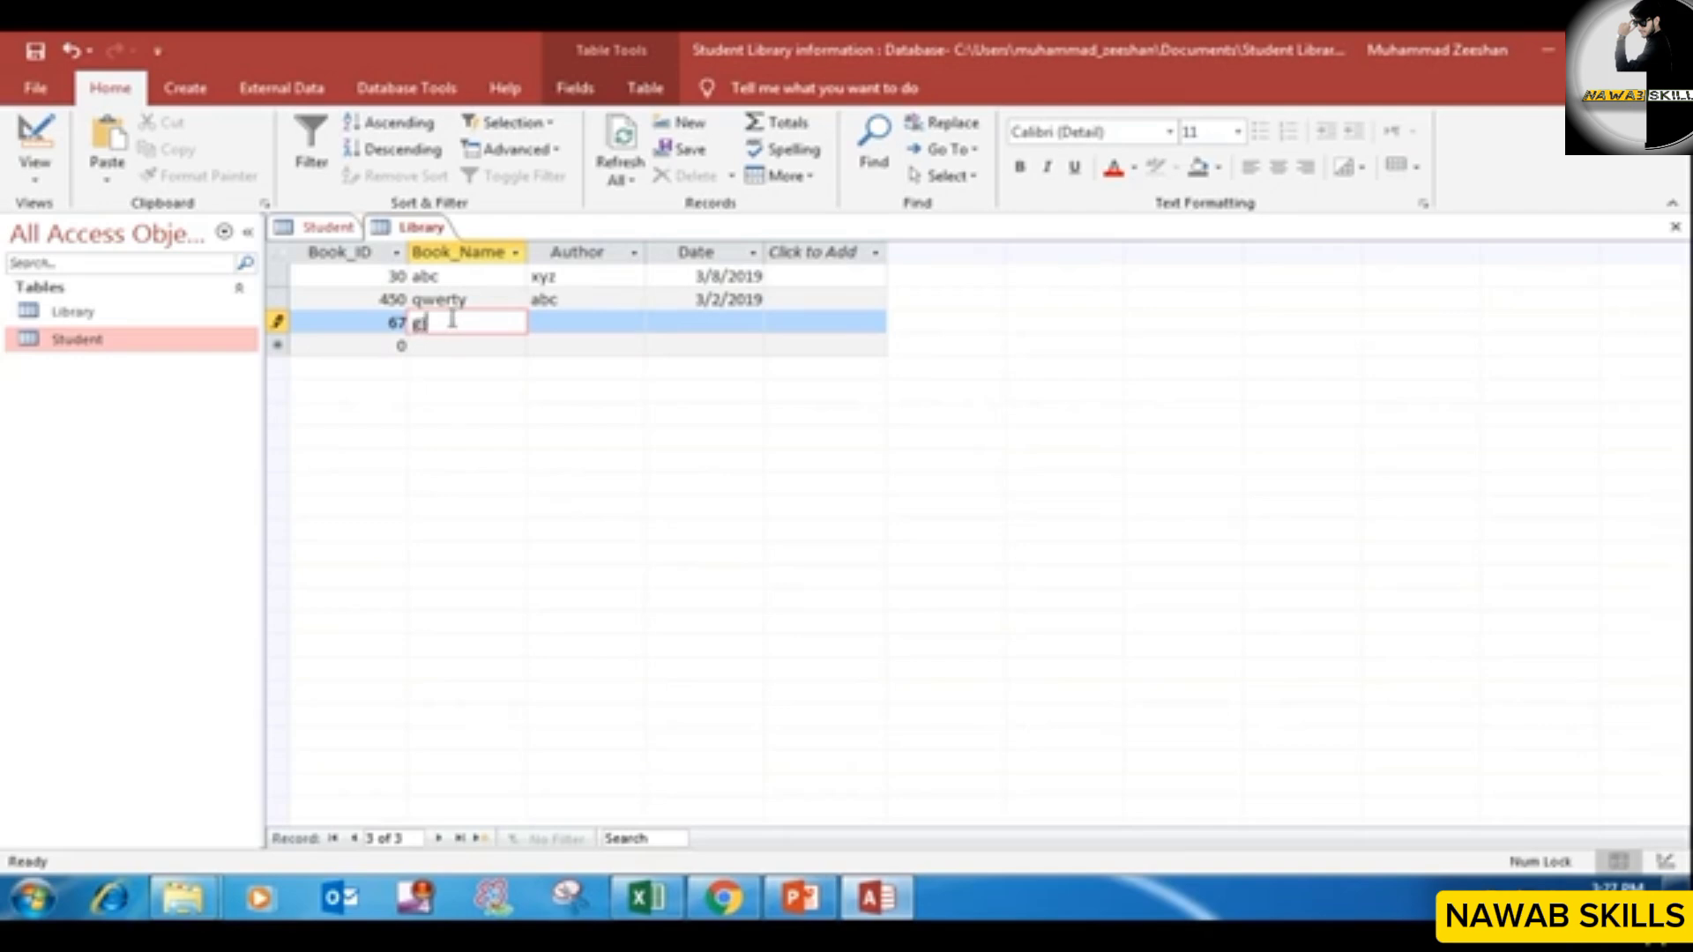
pyautogui.click(600, 319)
pyautogui.write('ghj')
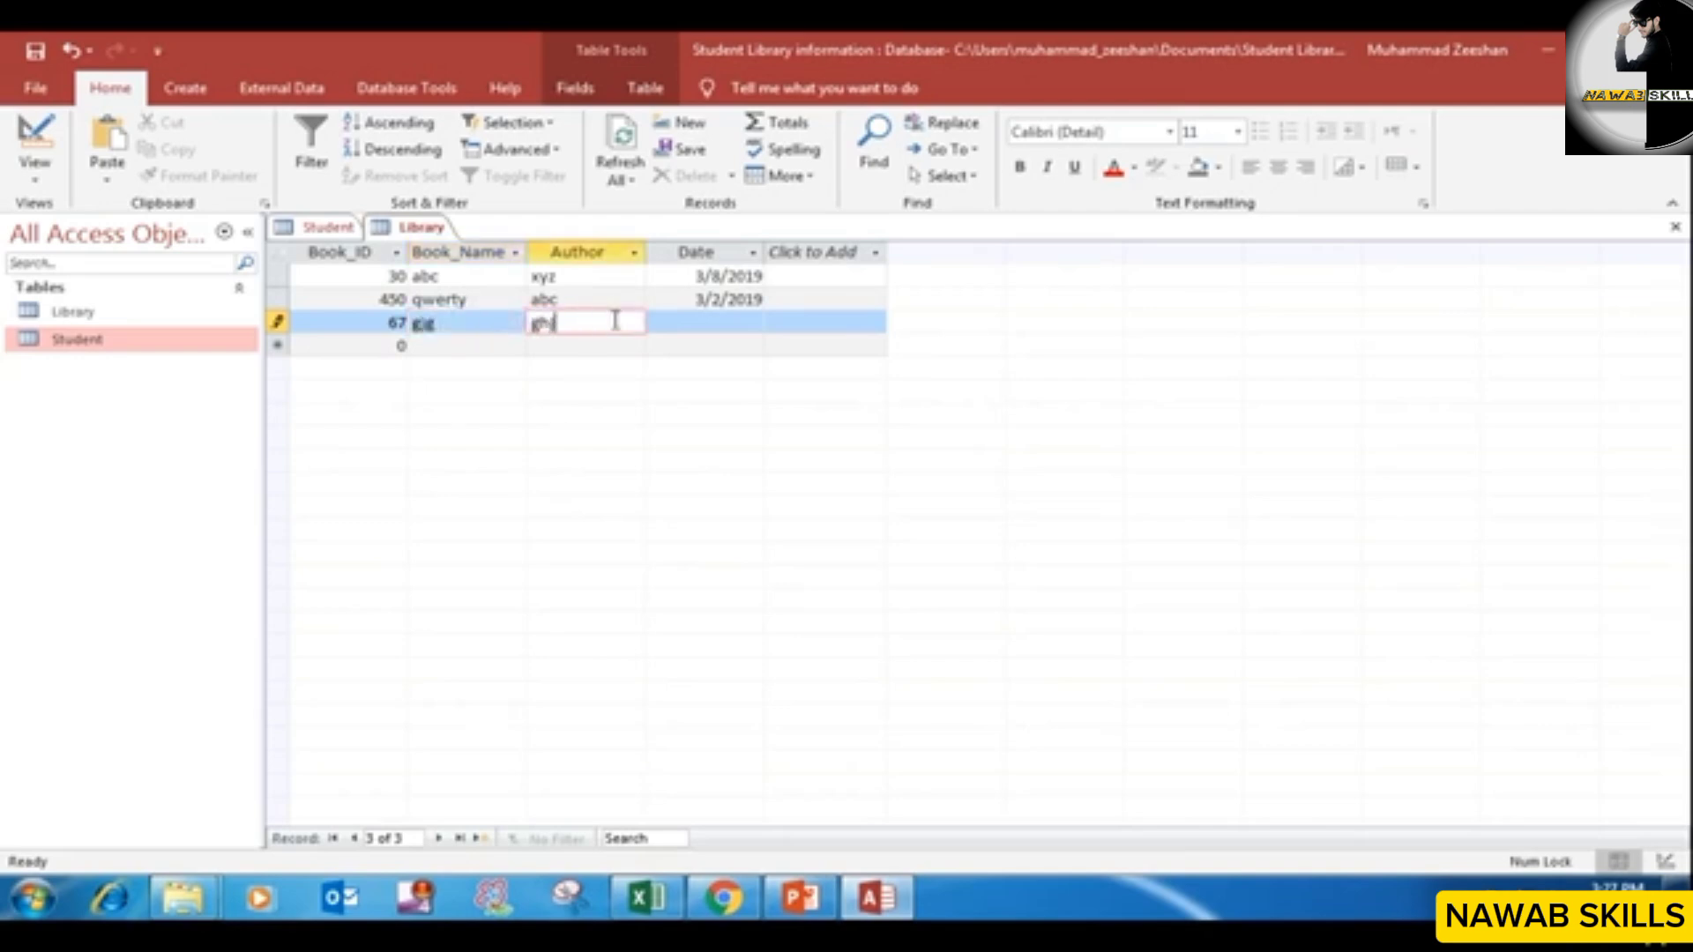
pyautogui.click(756, 322)
pyautogui.click(776, 321)
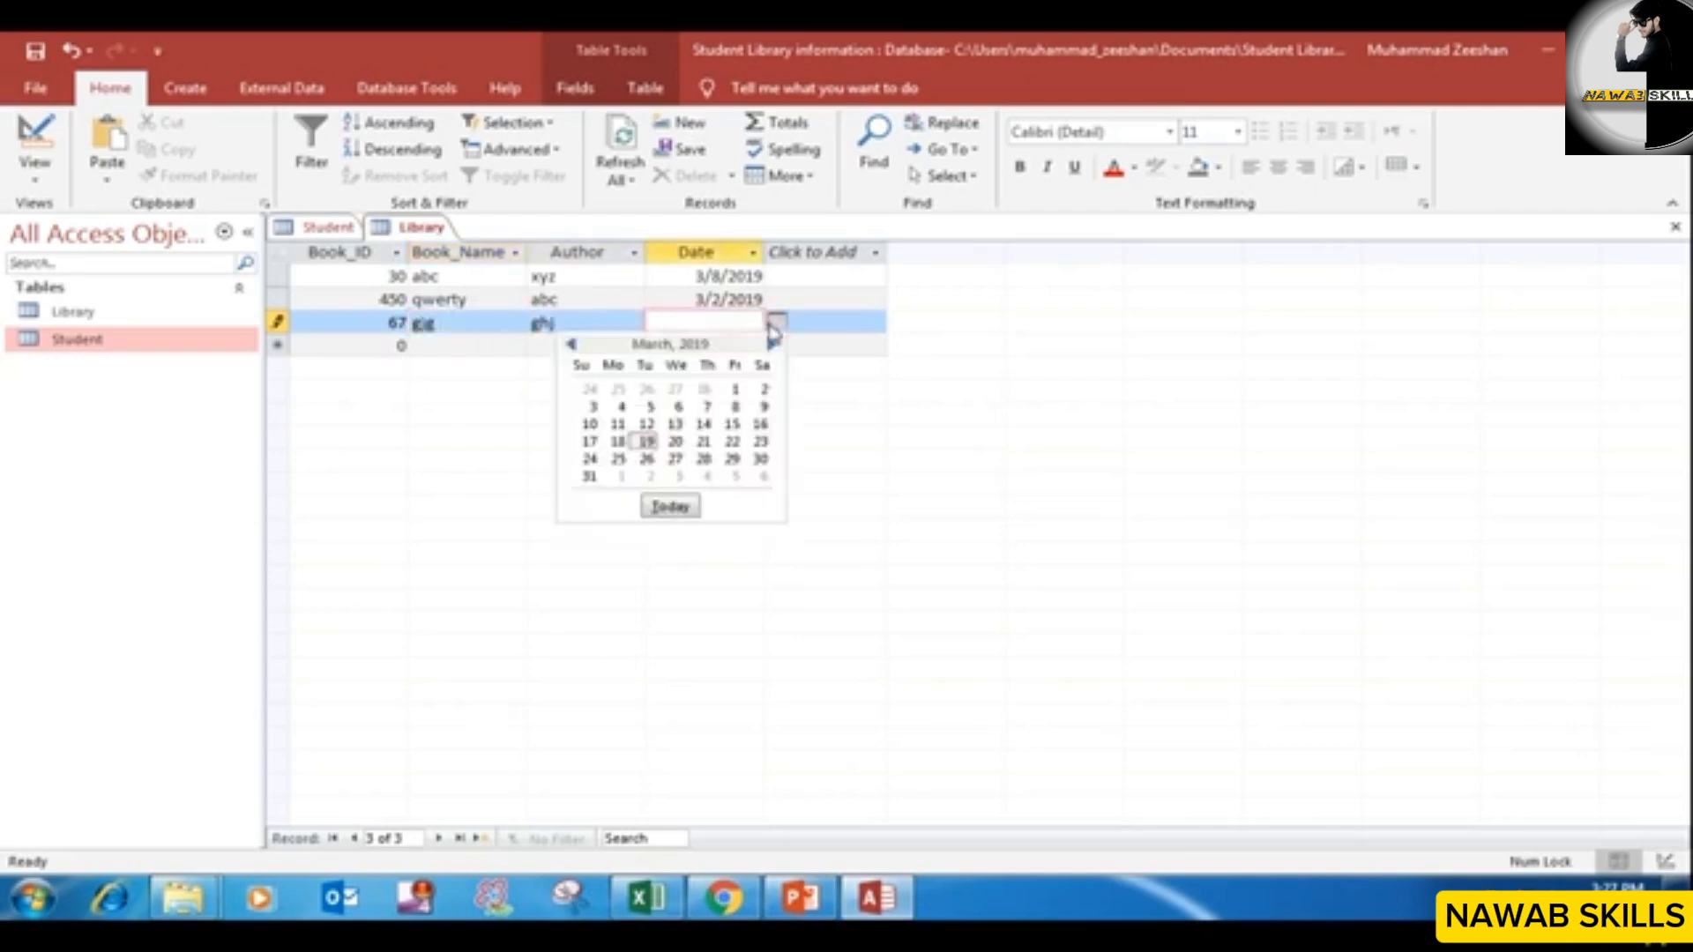
pyautogui.click(759, 397)
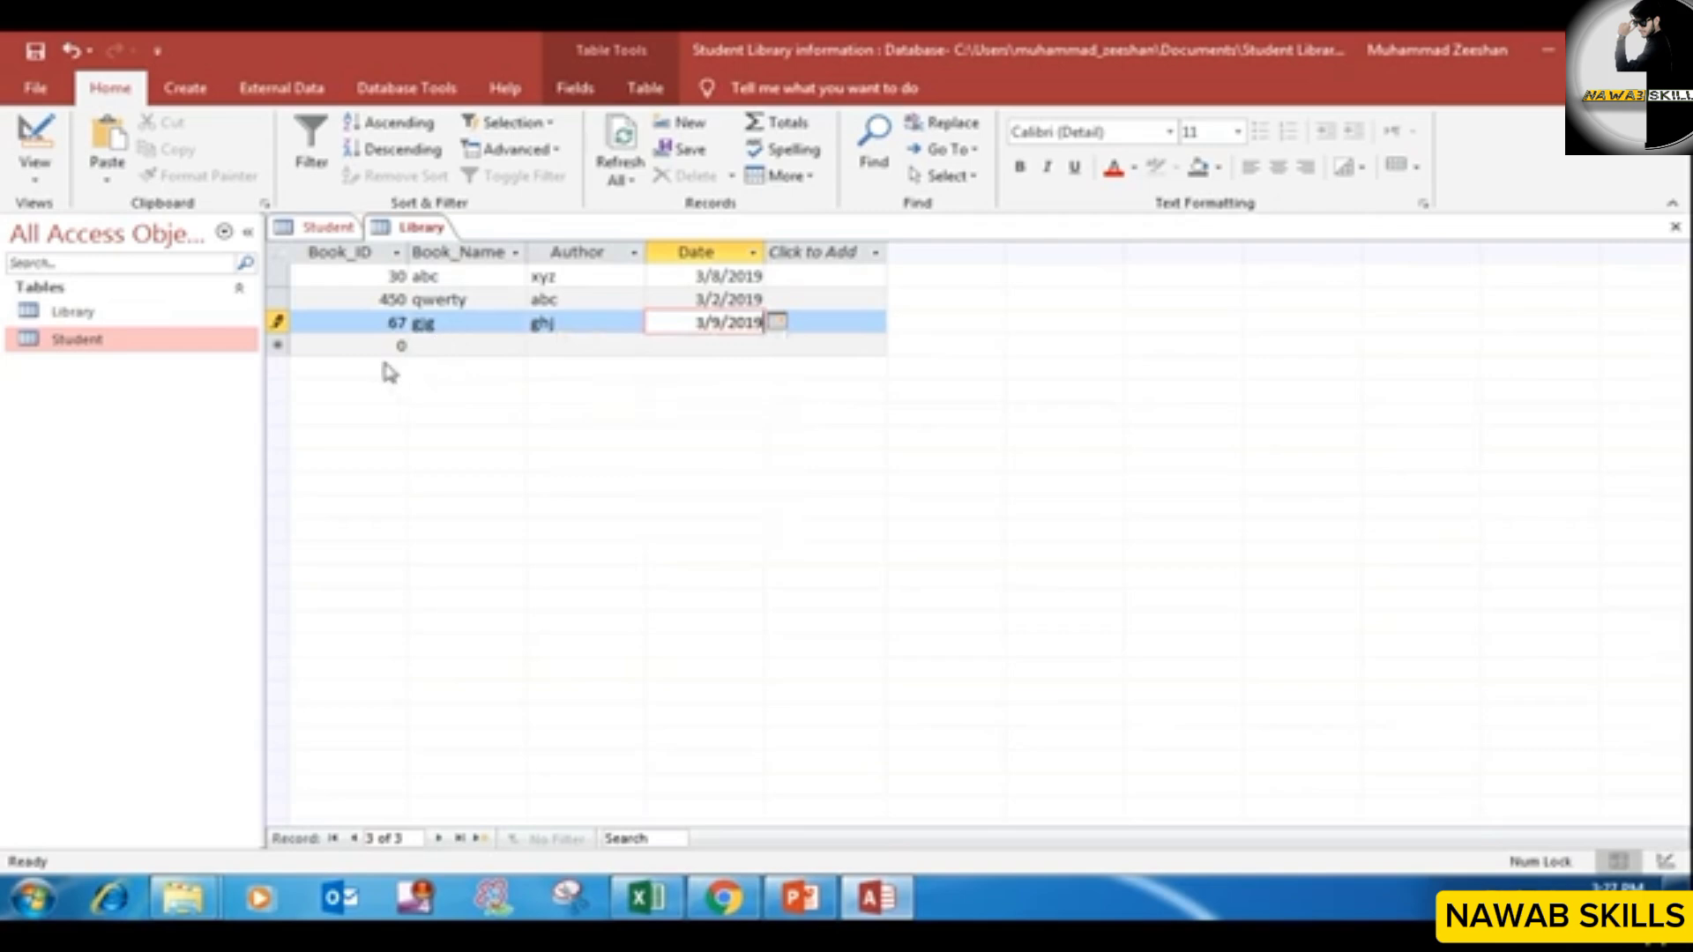
# Step: Show the Student table in Datasheet view and compare its records with the Library table's Book_ID entries
pyautogui.click(368, 278)
pyautogui.click(373, 325)
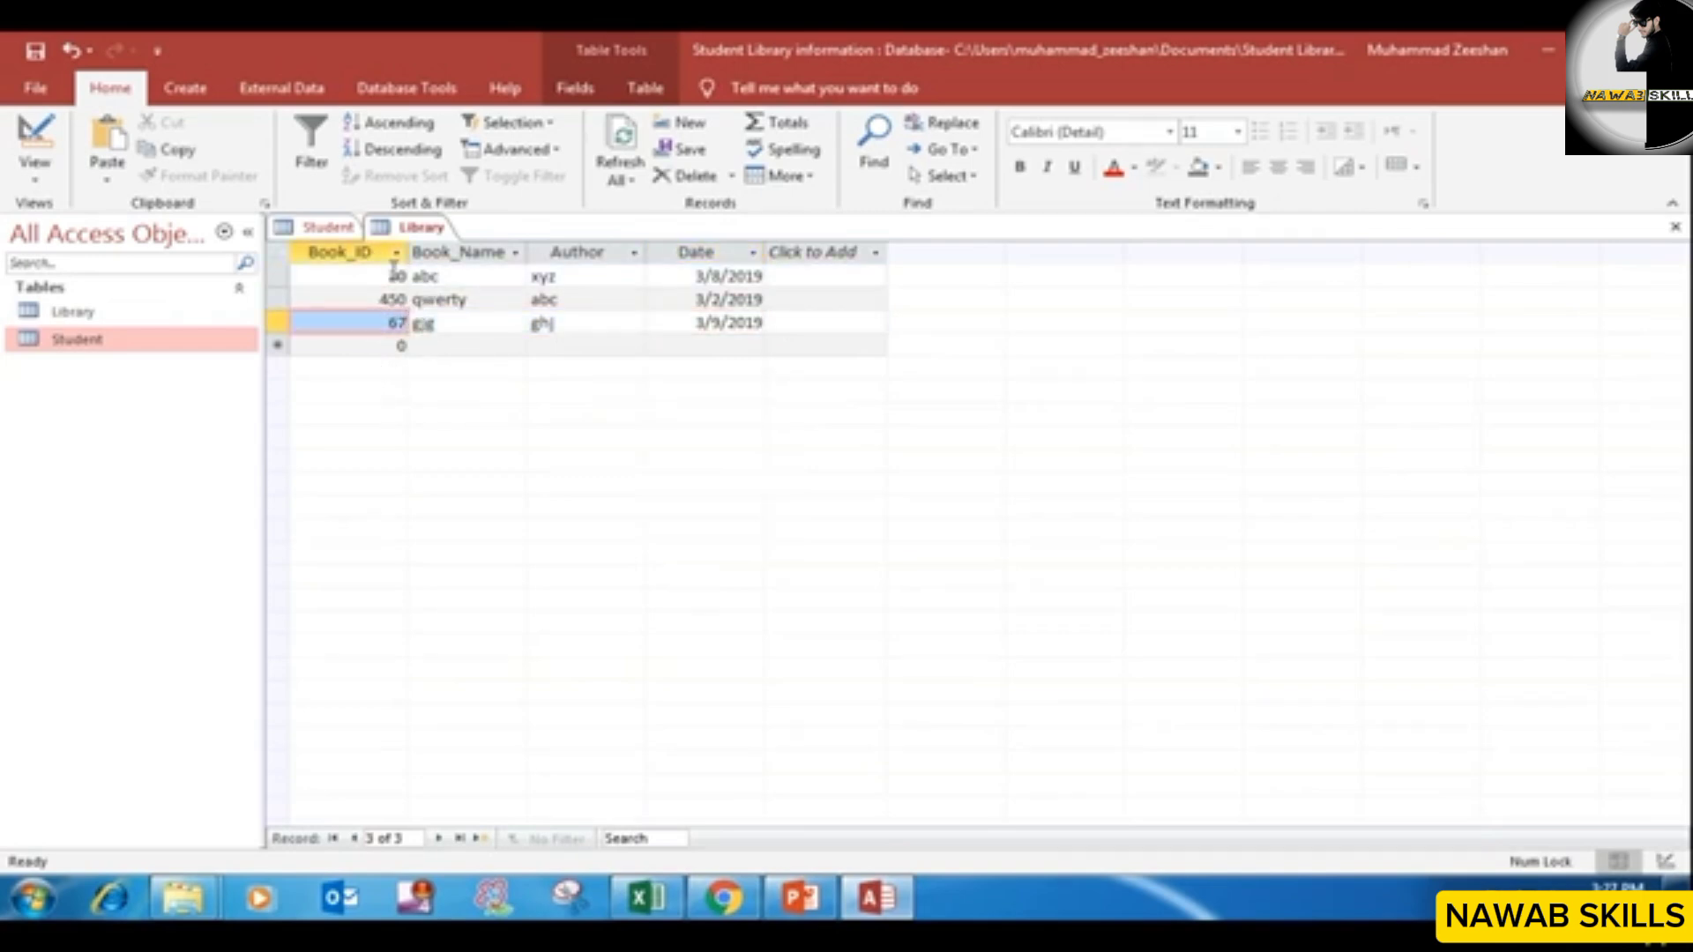
pyautogui.click(331, 227)
pyautogui.rightClick(334, 227)
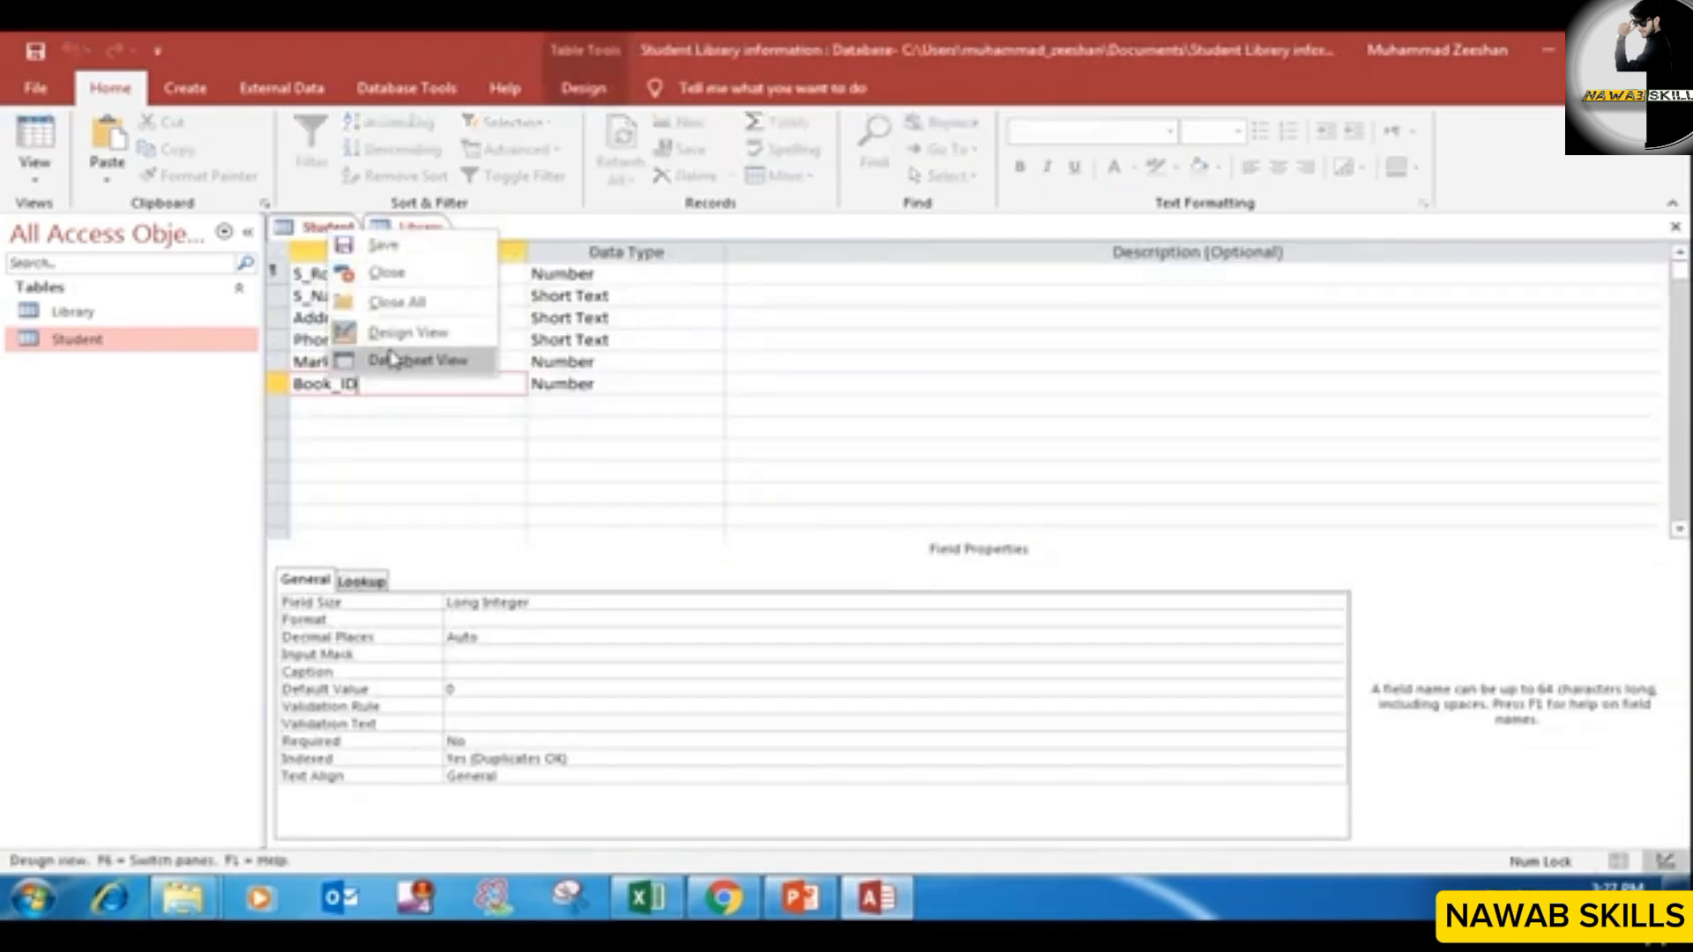
pyautogui.click(433, 360)
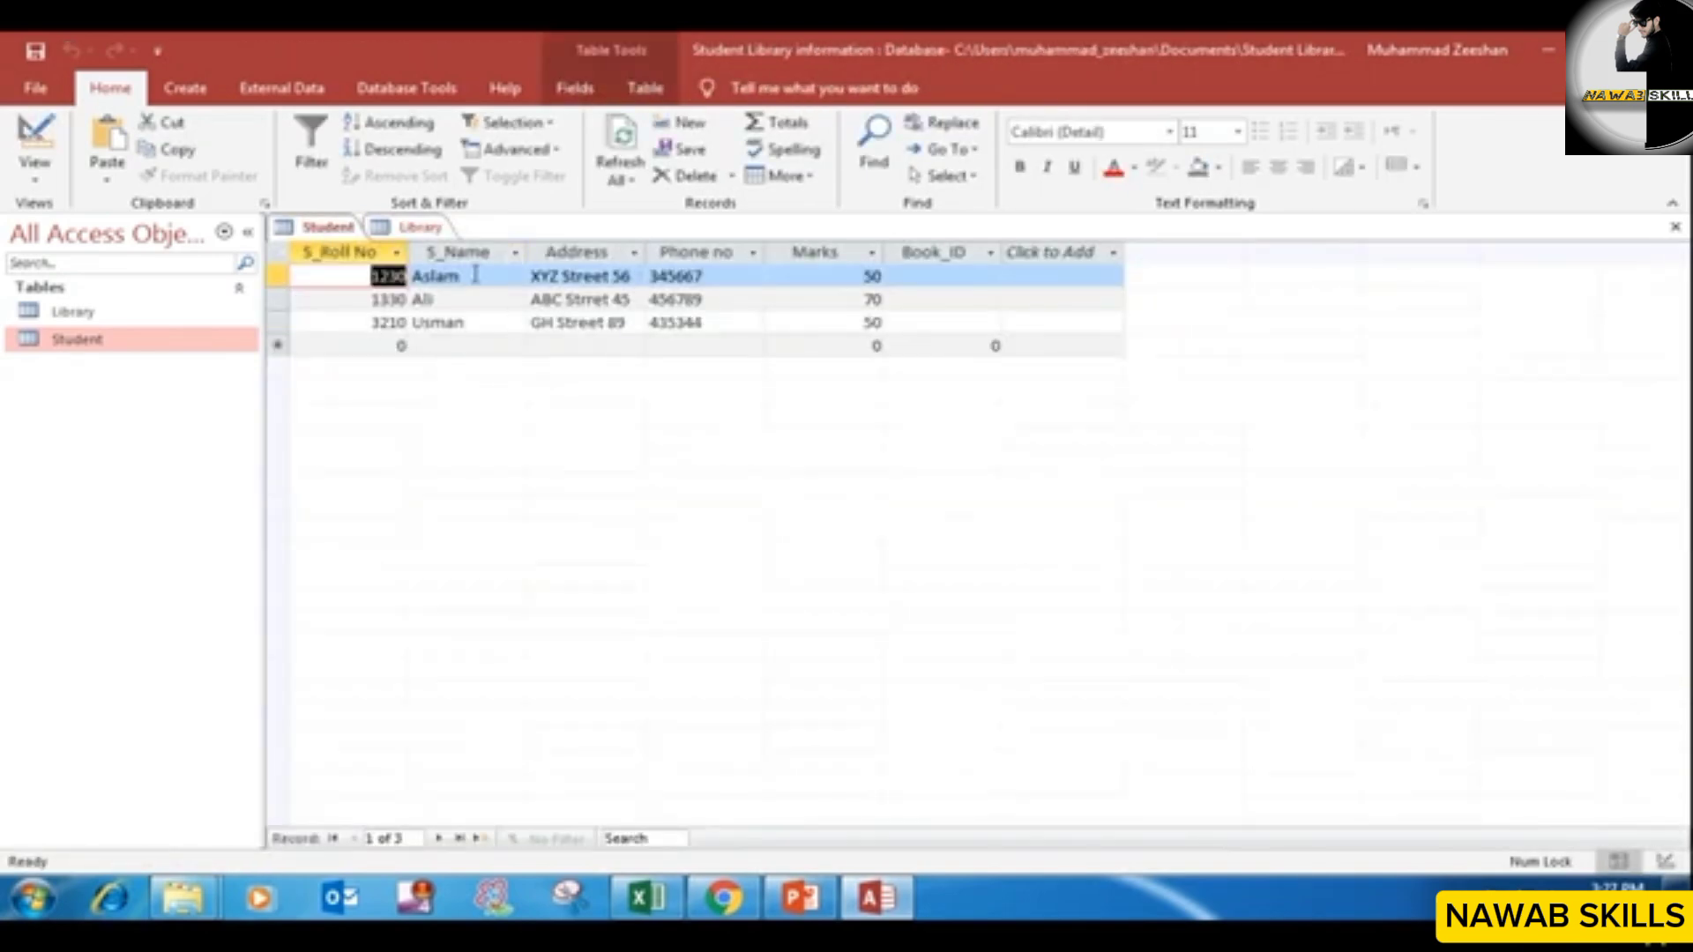
pyautogui.click(435, 229)
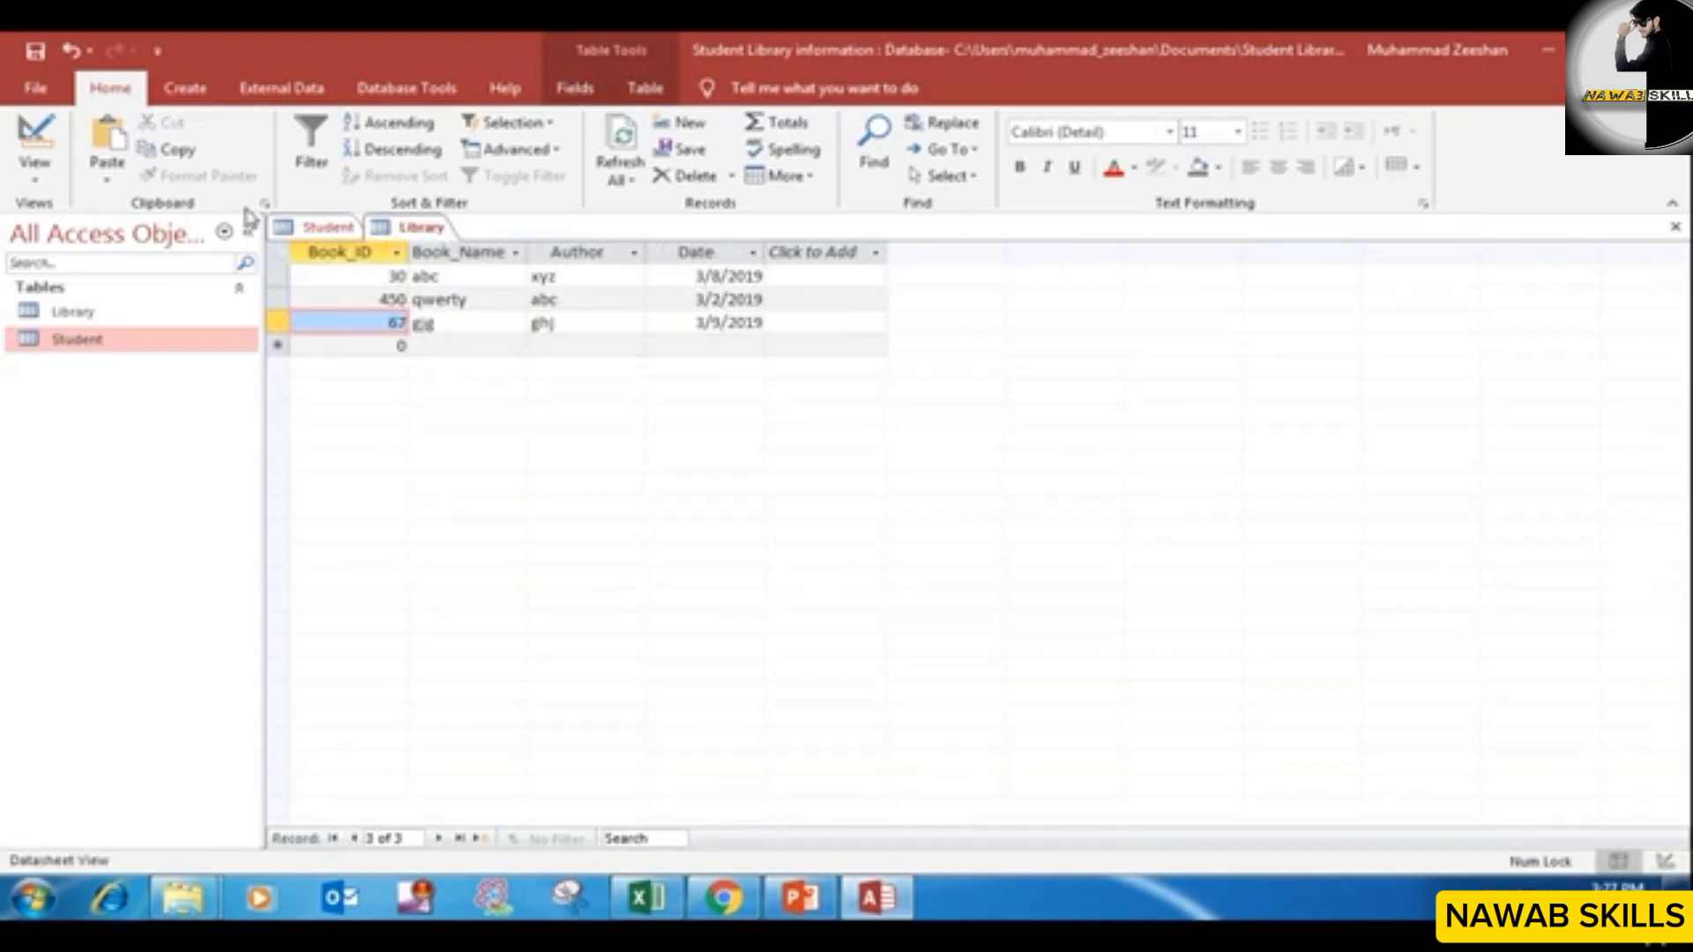
# Step: Open the Relationships window and reposition the Library and Student tables, placing Student lower
pyautogui.click(438, 99)
pyautogui.click(308, 145)
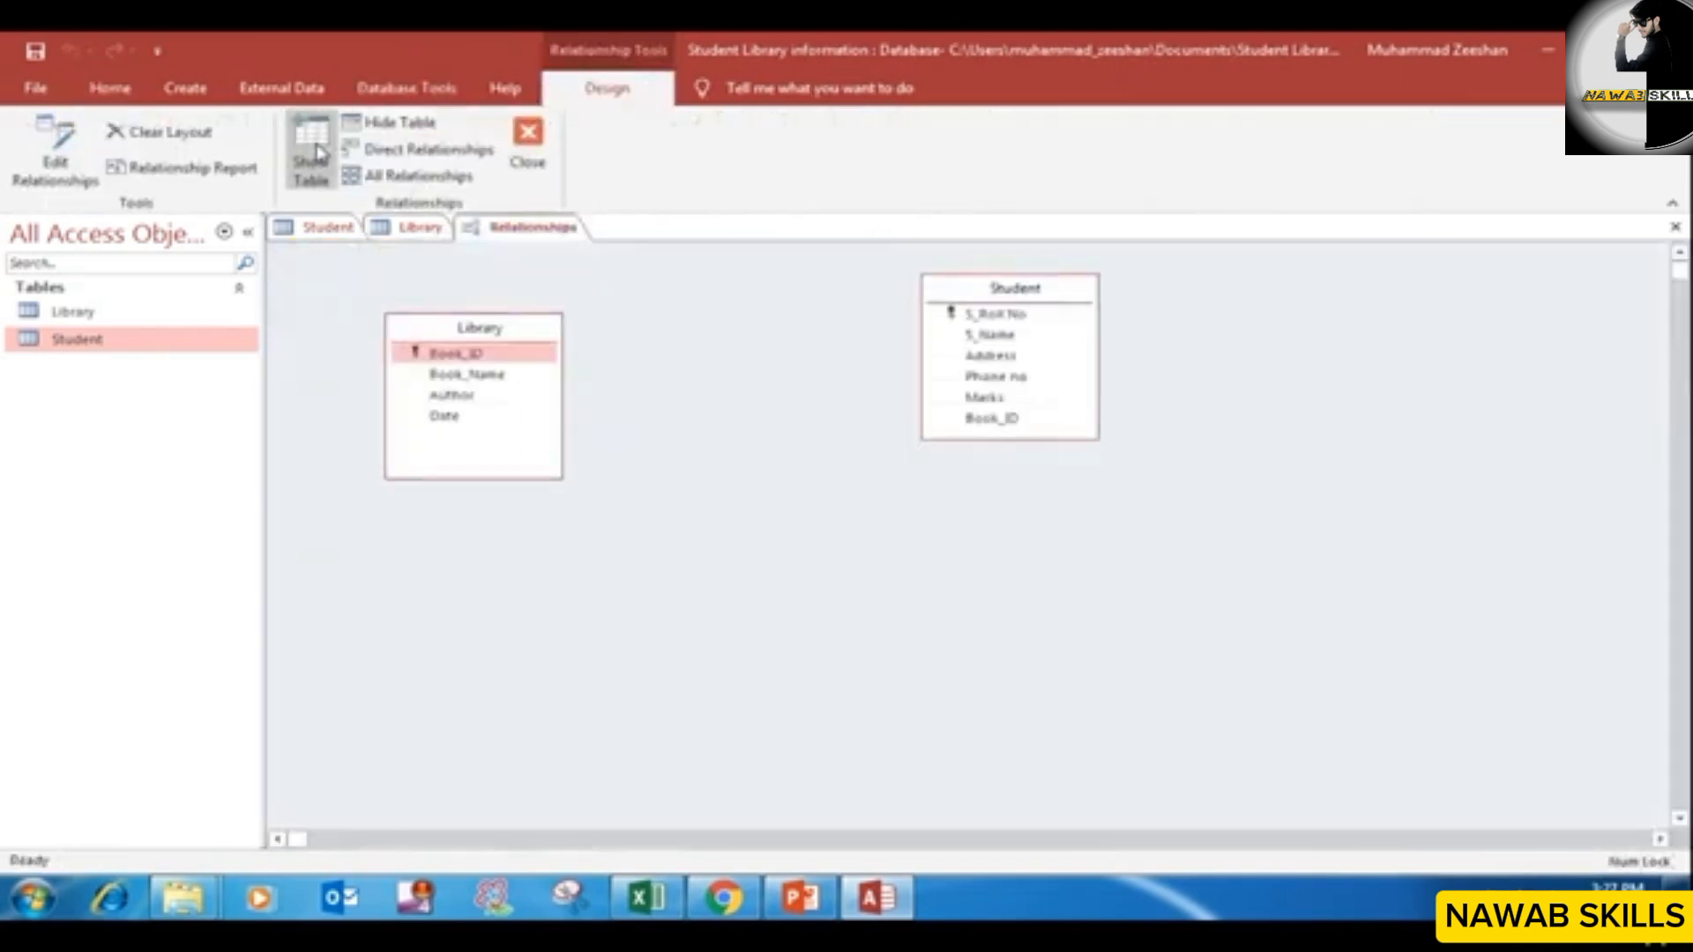
pyautogui.moveTo(505, 328); pyautogui.dragTo(492, 343)
pyautogui.moveTo(1015, 288); pyautogui.dragTo(981, 425)
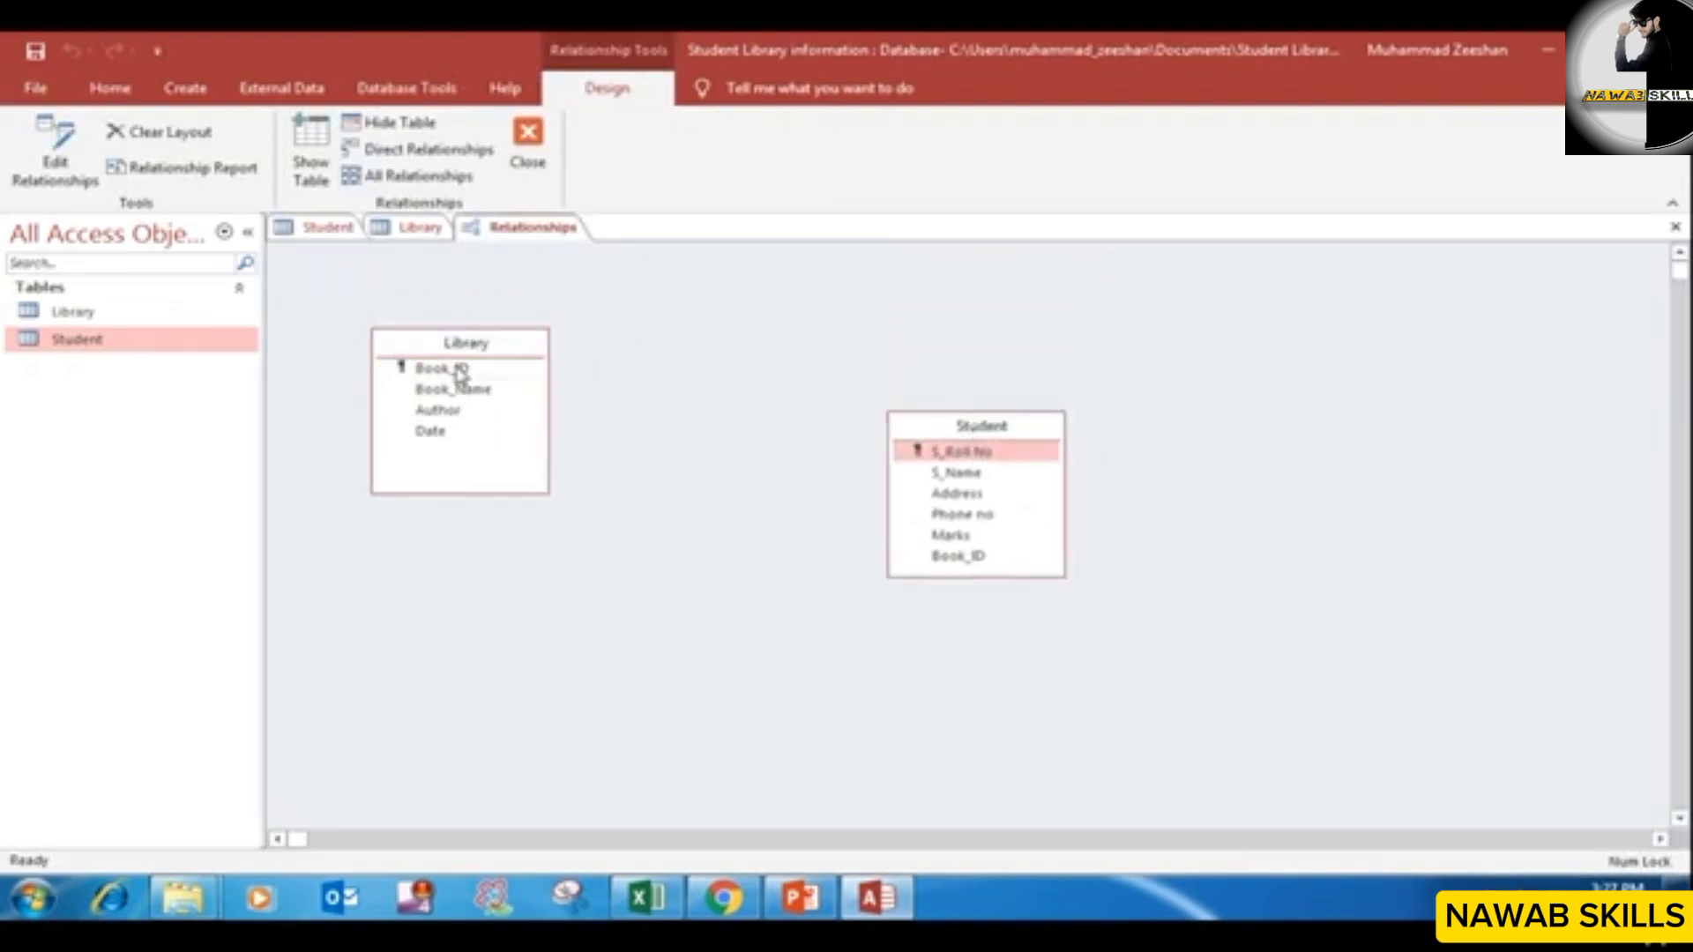
# Step: Create a relationship from Library's Book_ID to Student's Book_ID without enforcing referential integrity
pyautogui.moveTo(458, 370); pyautogui.dragTo(973, 562)
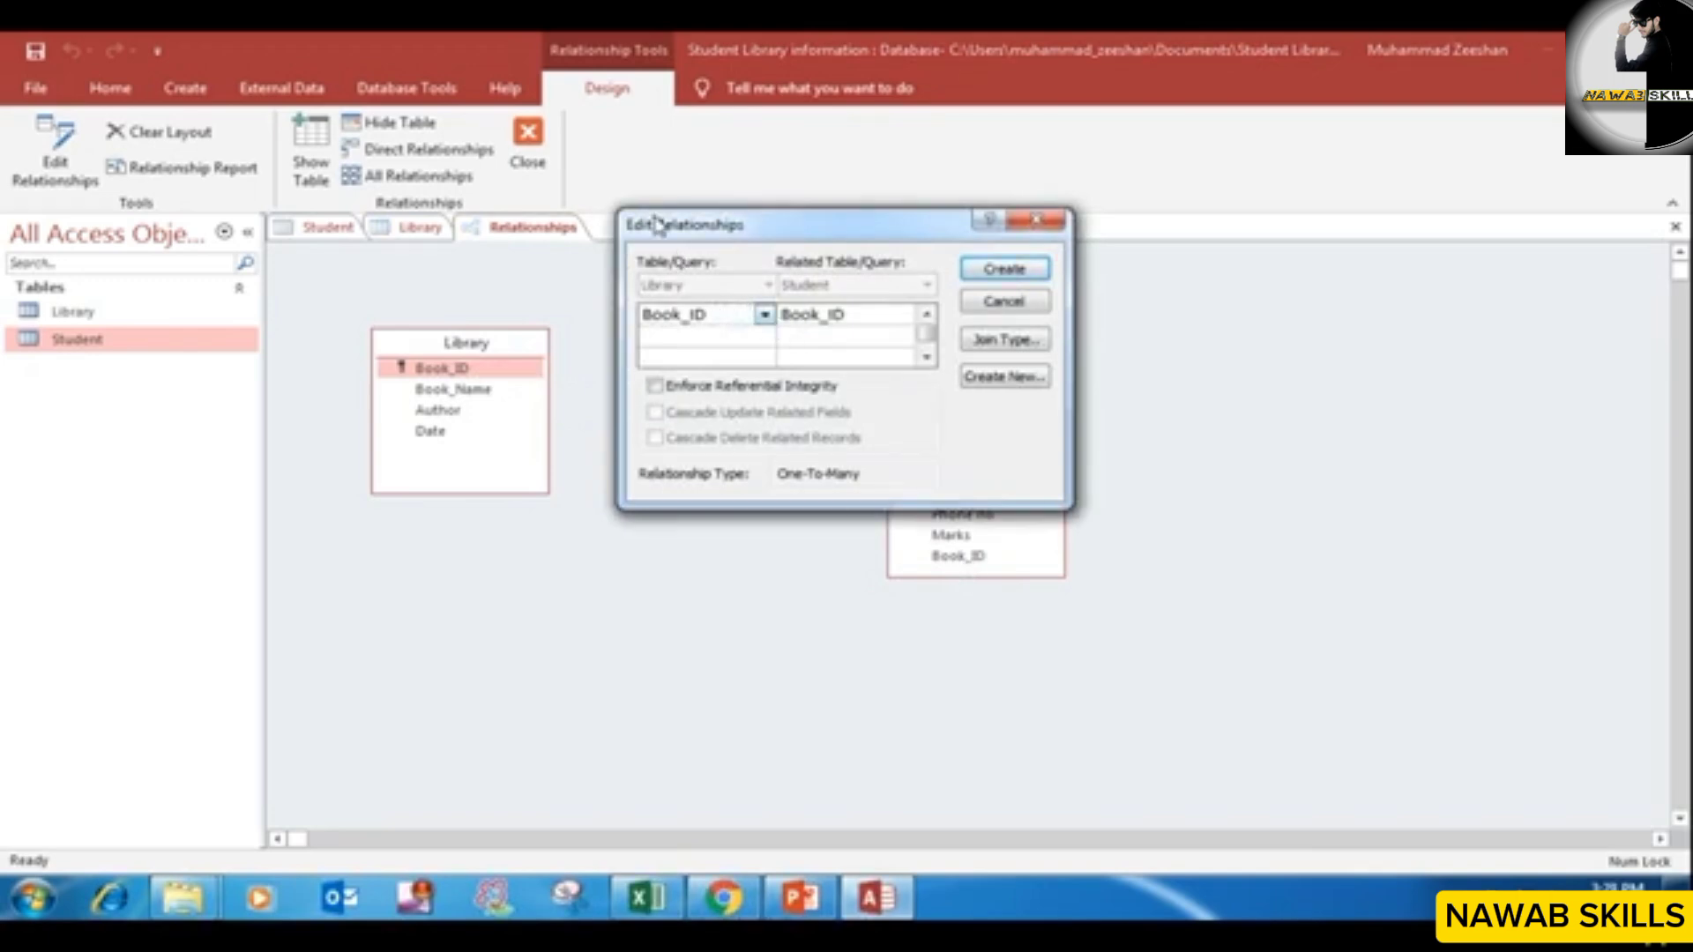
pyautogui.moveTo(818, 228); pyautogui.dragTo(774, 283)
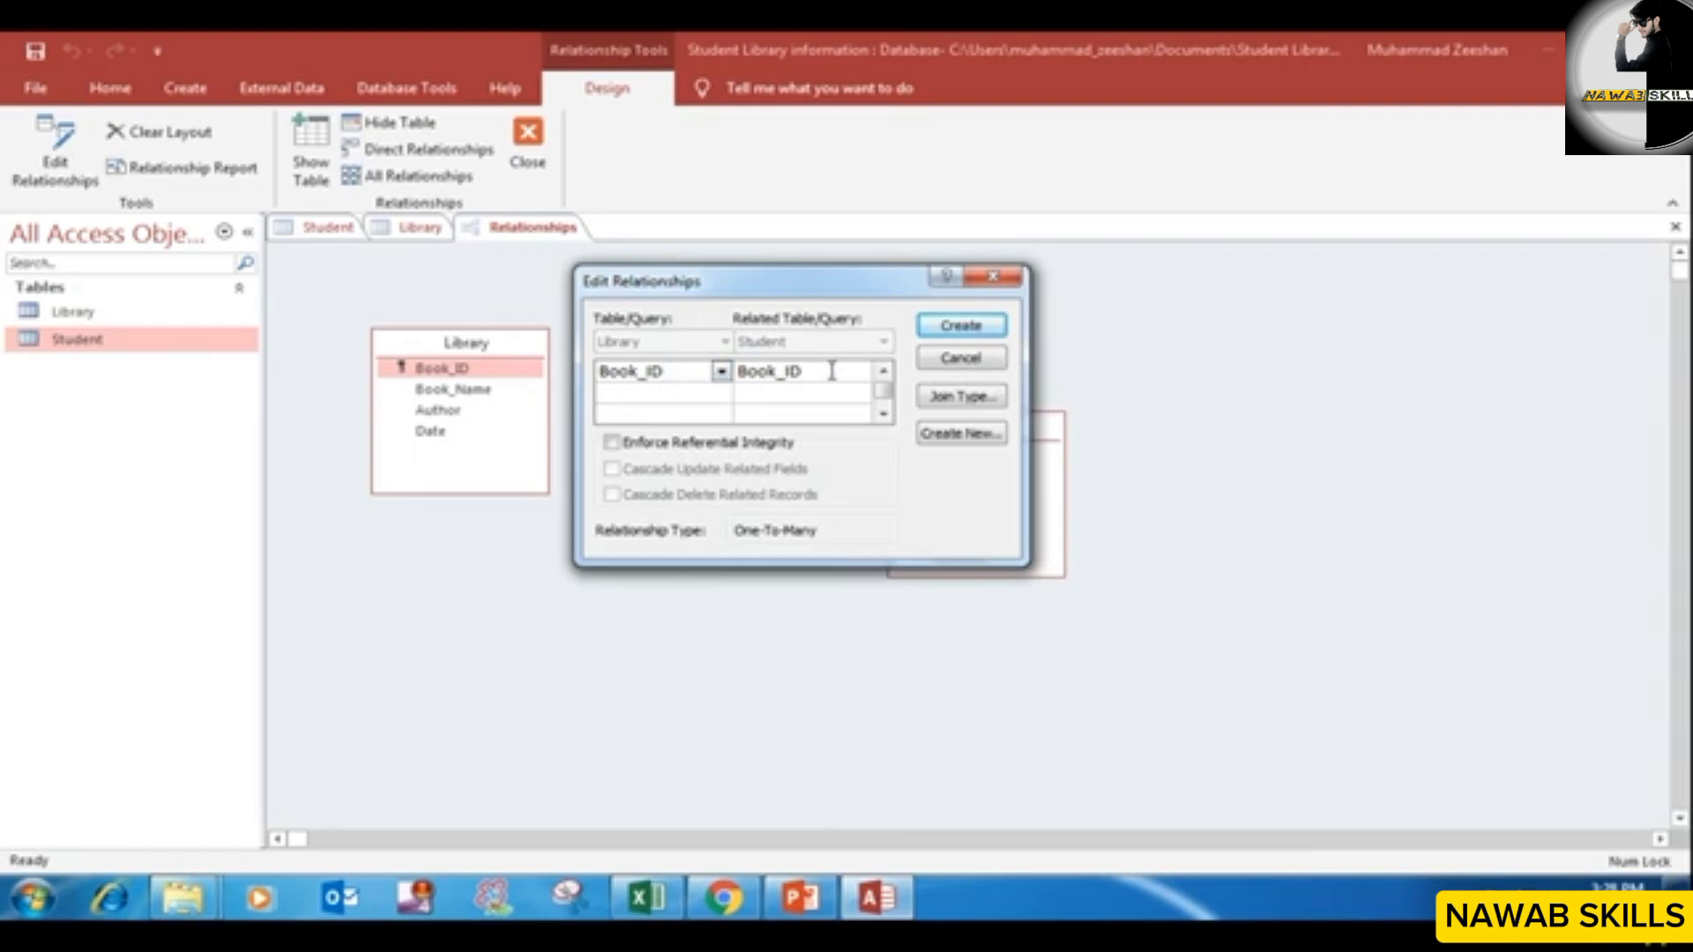
pyautogui.click(992, 328)
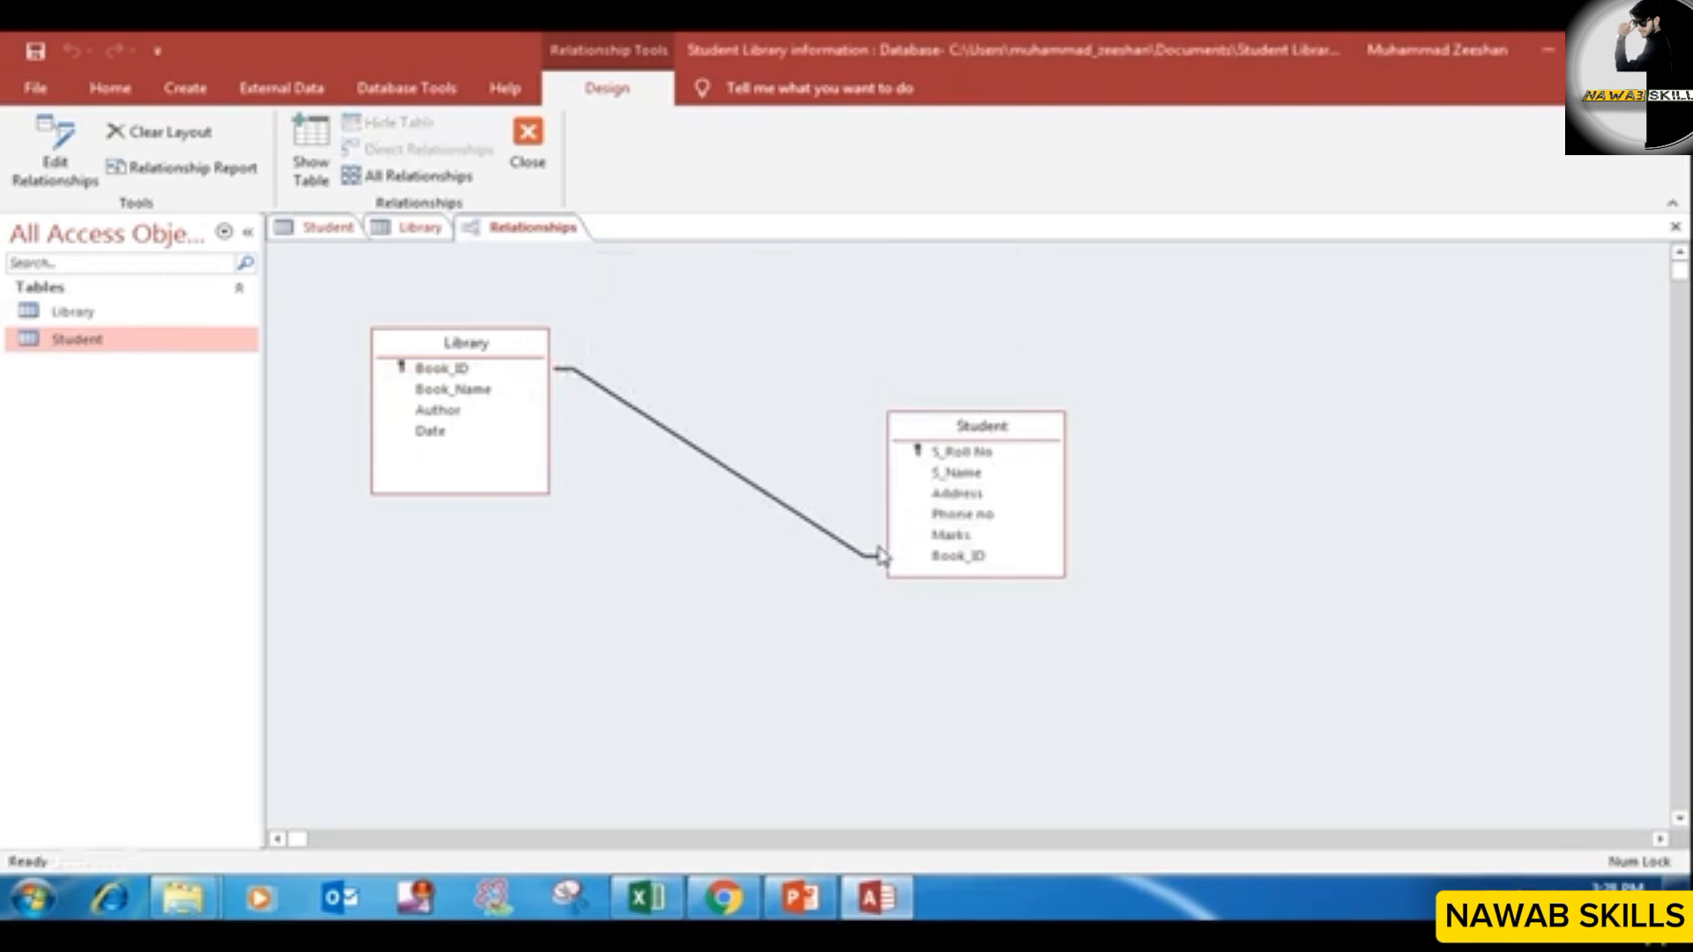
# Step: Try to enforce referential integrity on the Book_ID relationship between Library and Student
pyautogui.click(57, 170)
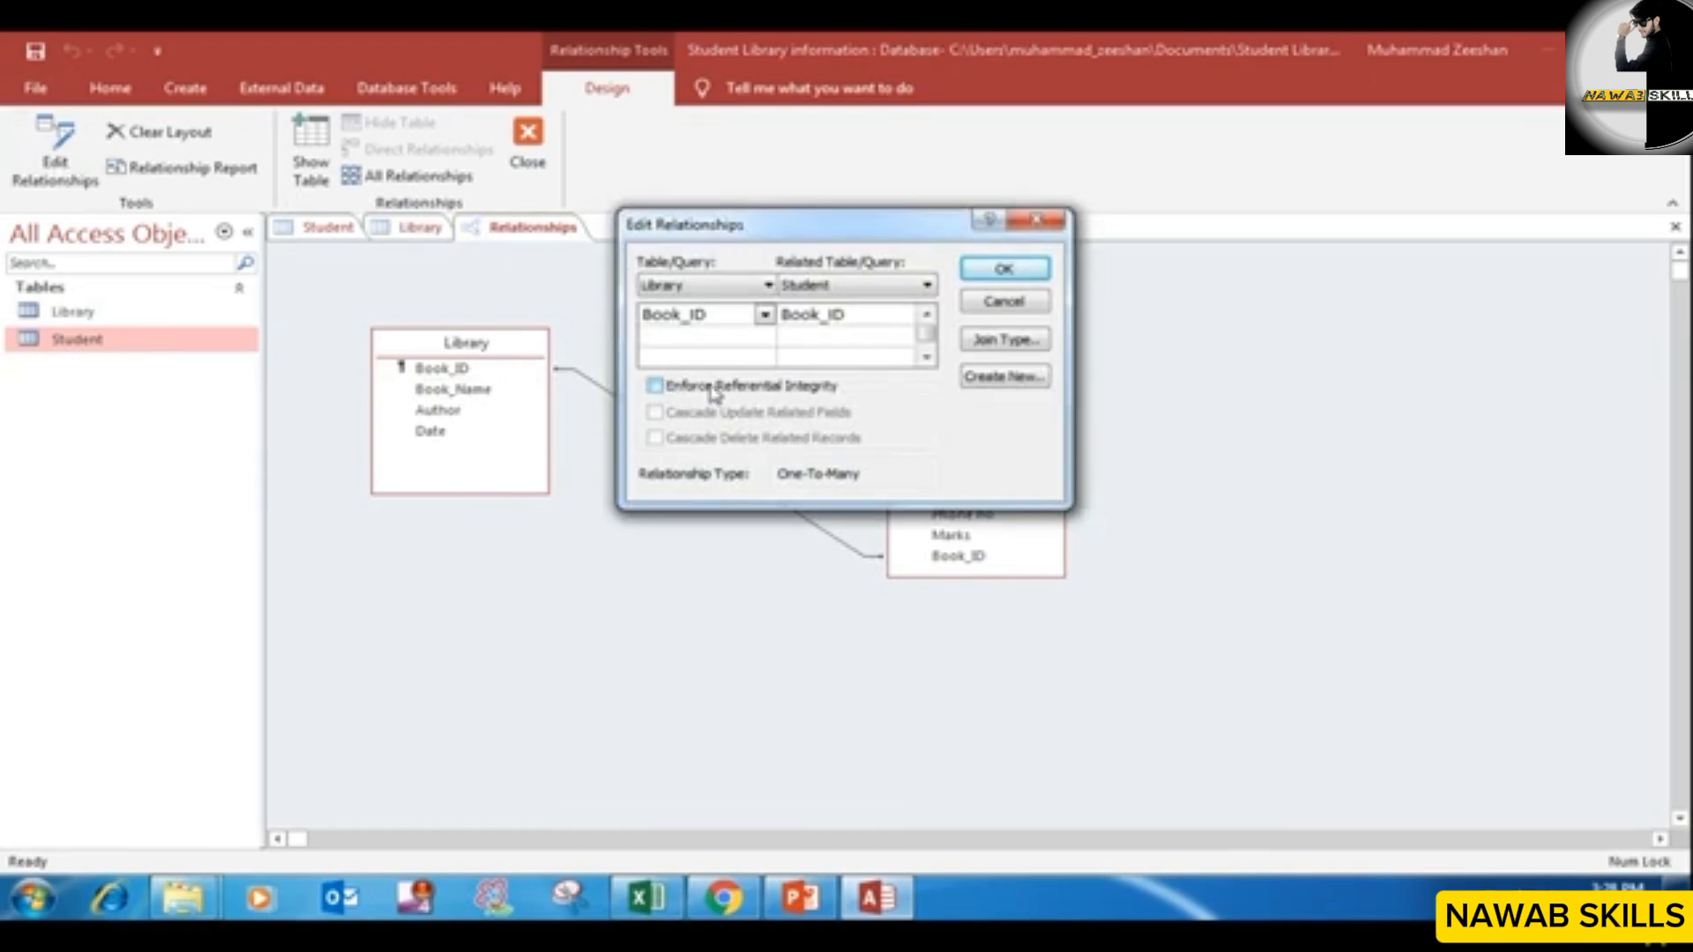
pyautogui.click(655, 386)
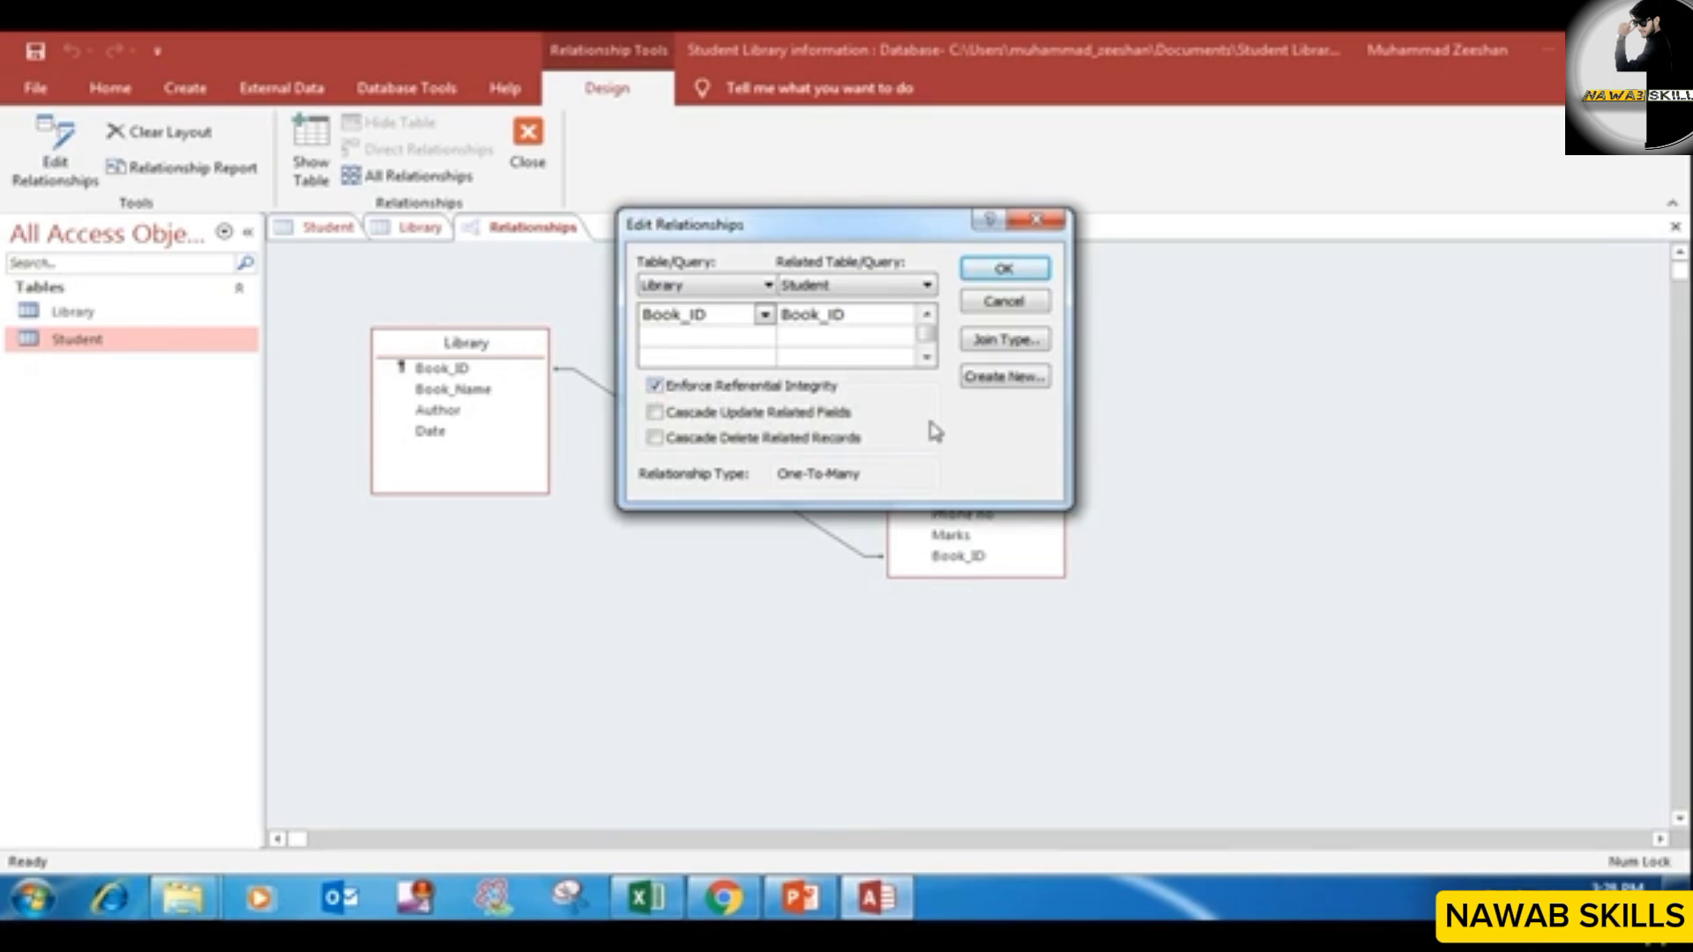
pyautogui.click(1003, 269)
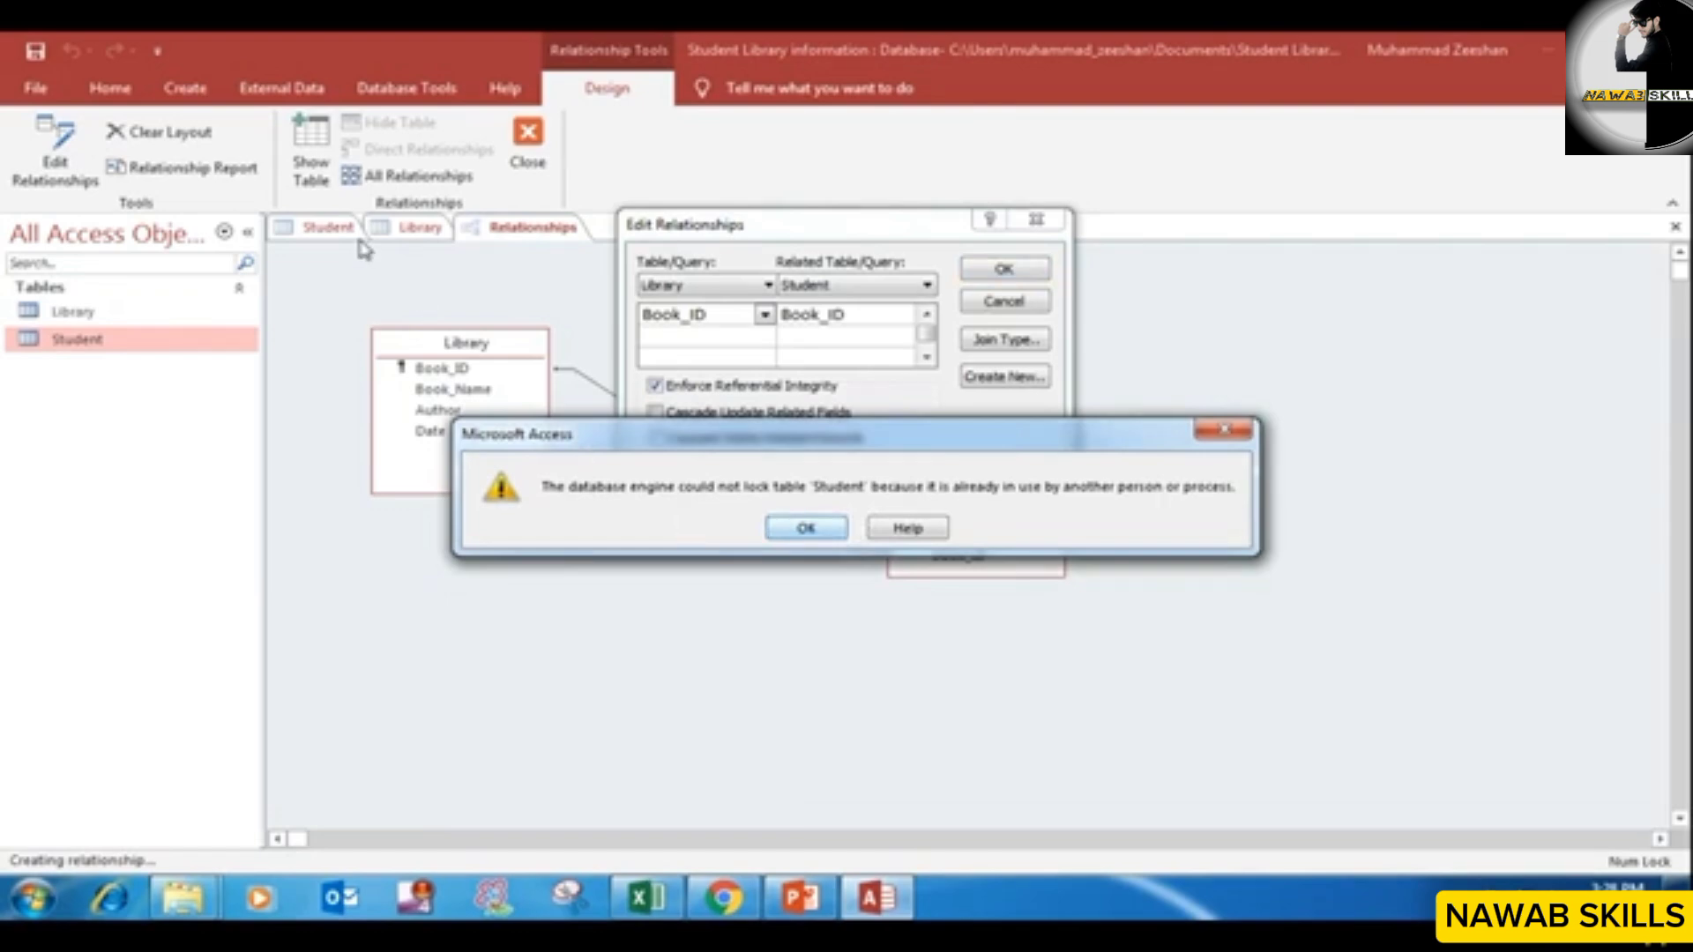
pyautogui.click(833, 527)
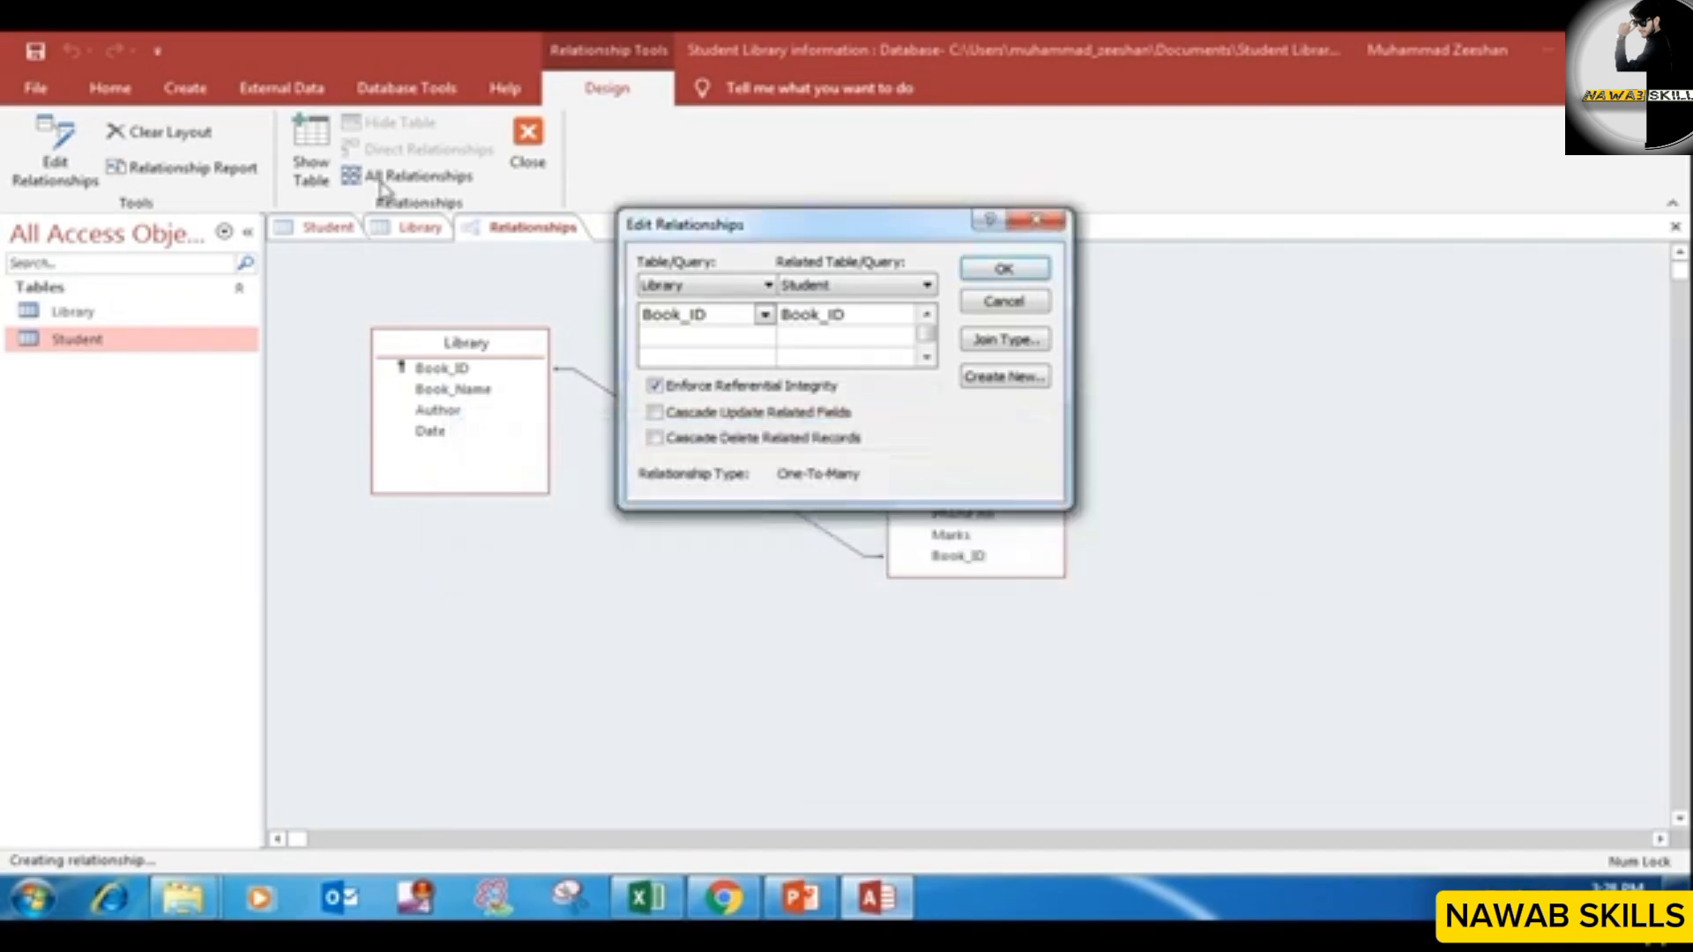
pyautogui.click(1008, 302)
# Step: Close the Student table, then save and close the Library table, leaving only the Relationships window open
pyautogui.click(333, 231)
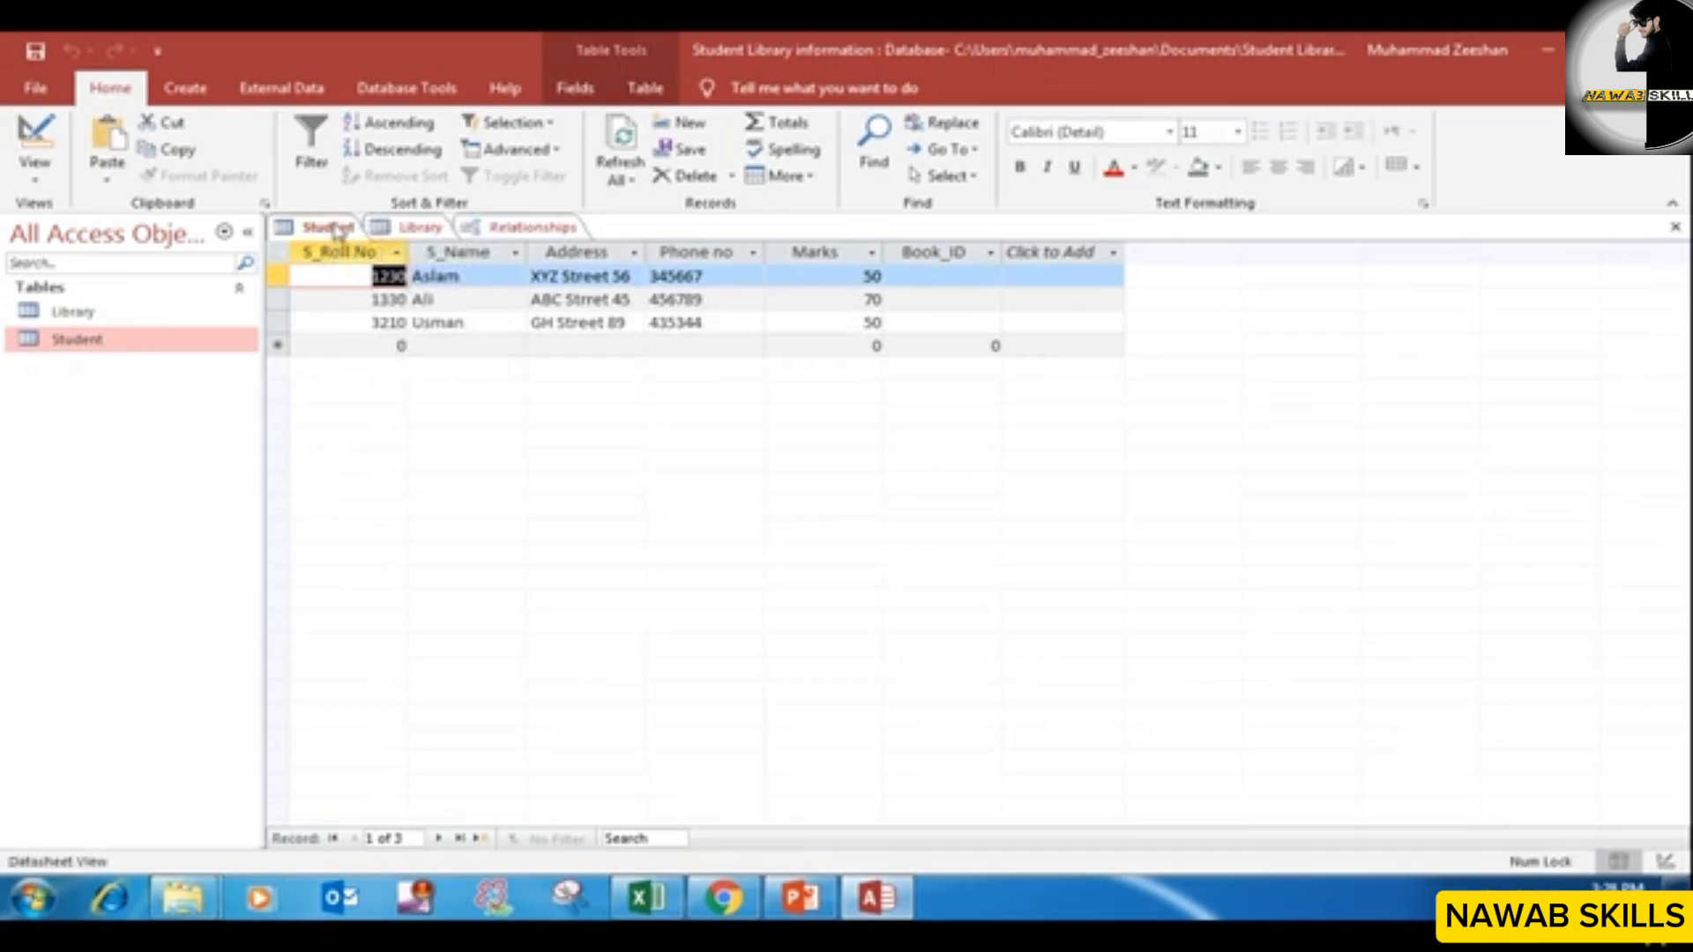
pyautogui.rightClick(330, 227)
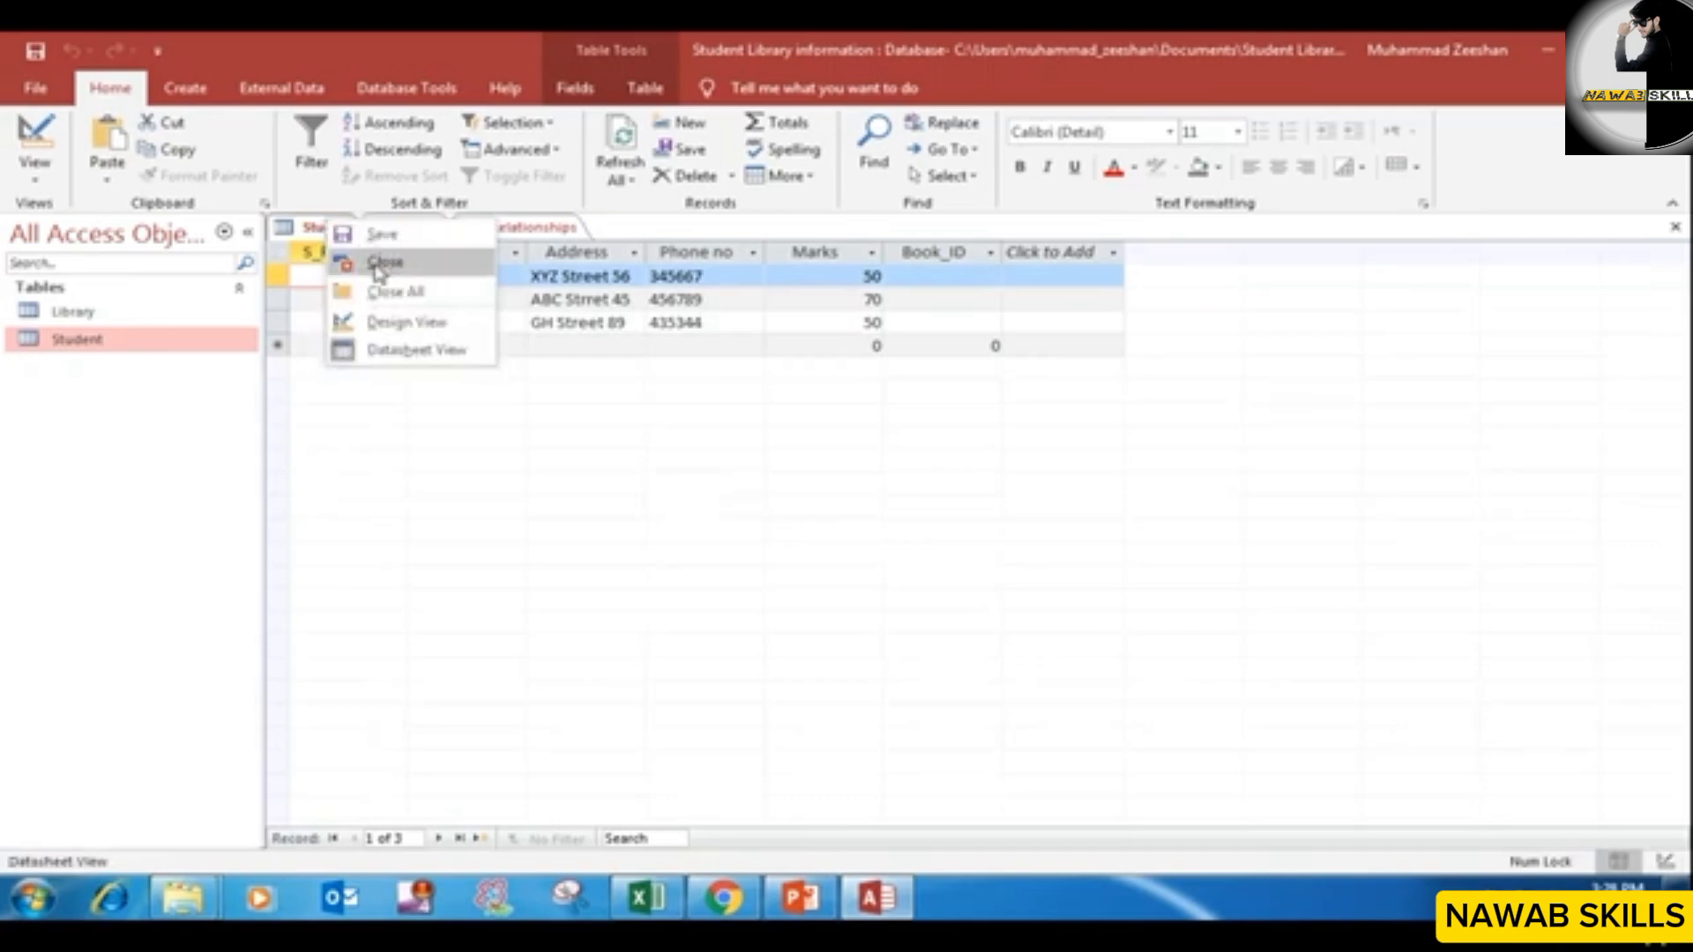
pyautogui.click(377, 265)
pyautogui.rightClick(325, 231)
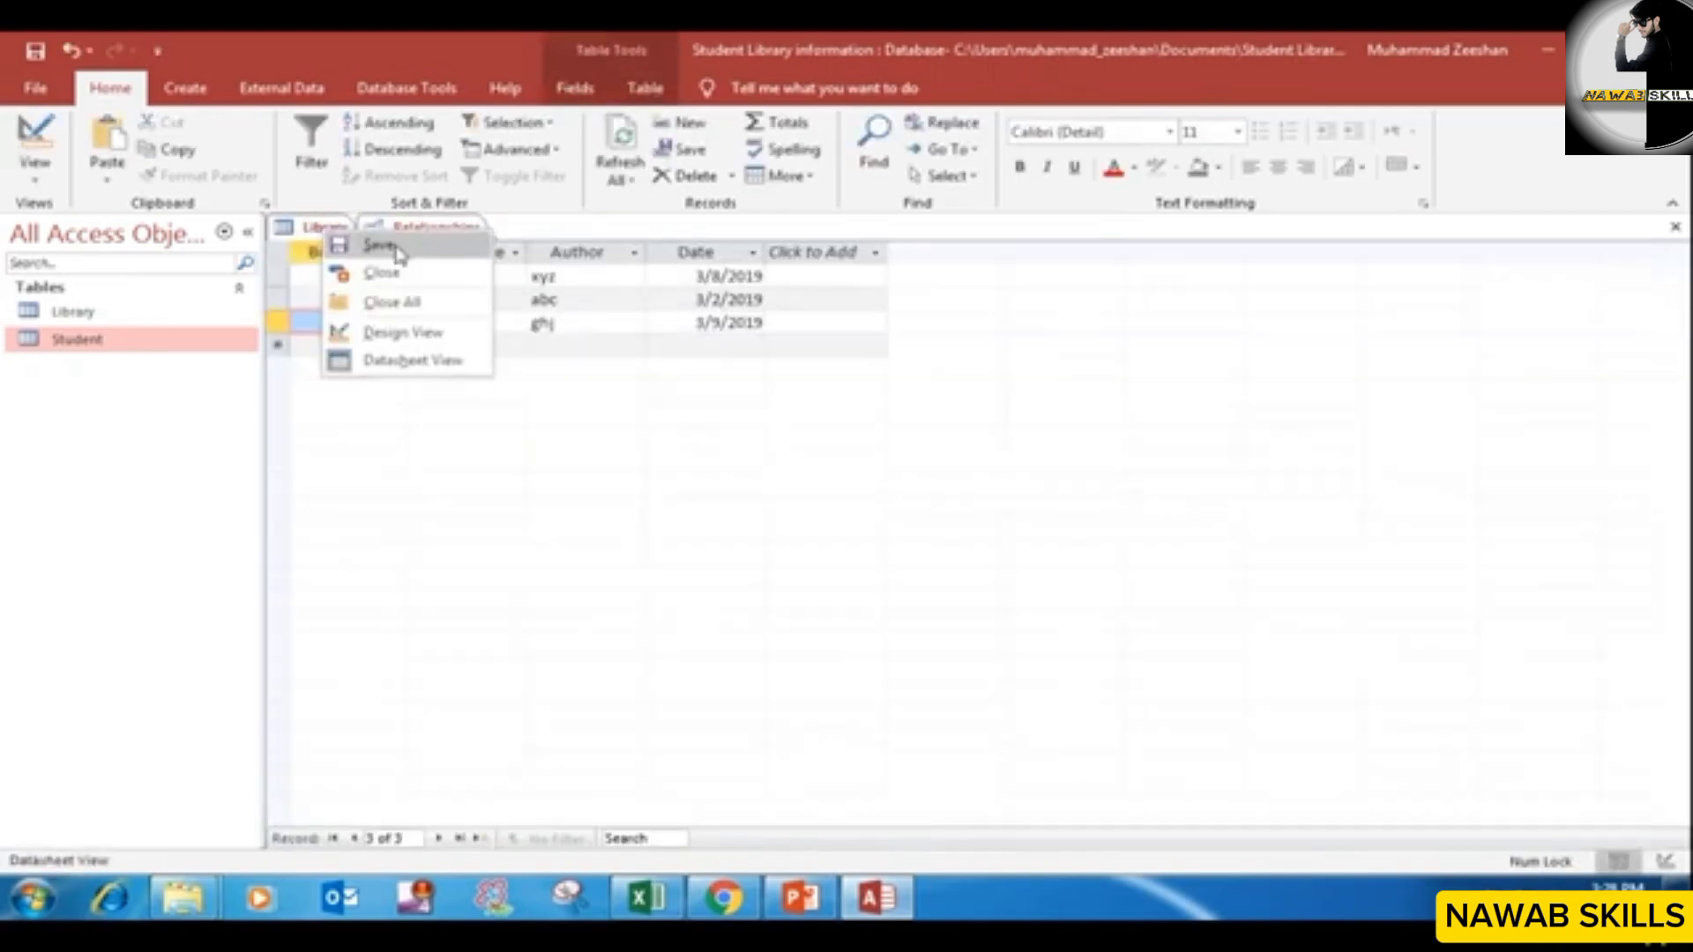
pyautogui.click(394, 248)
pyautogui.rightClick(307, 224)
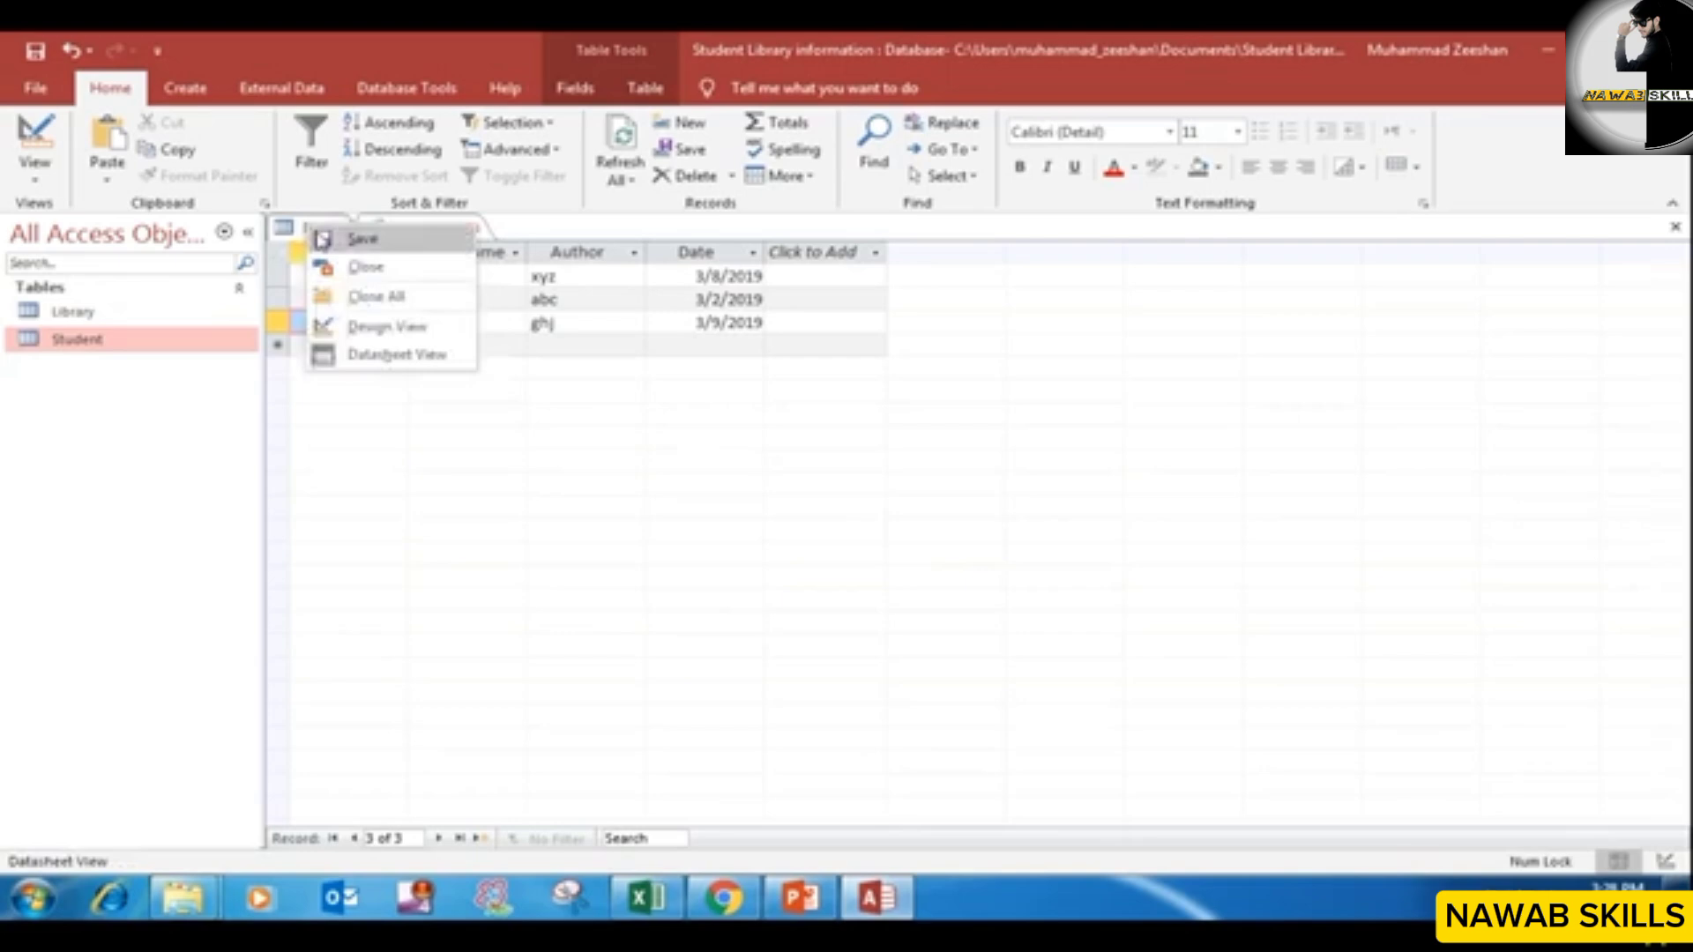
pyautogui.click(353, 268)
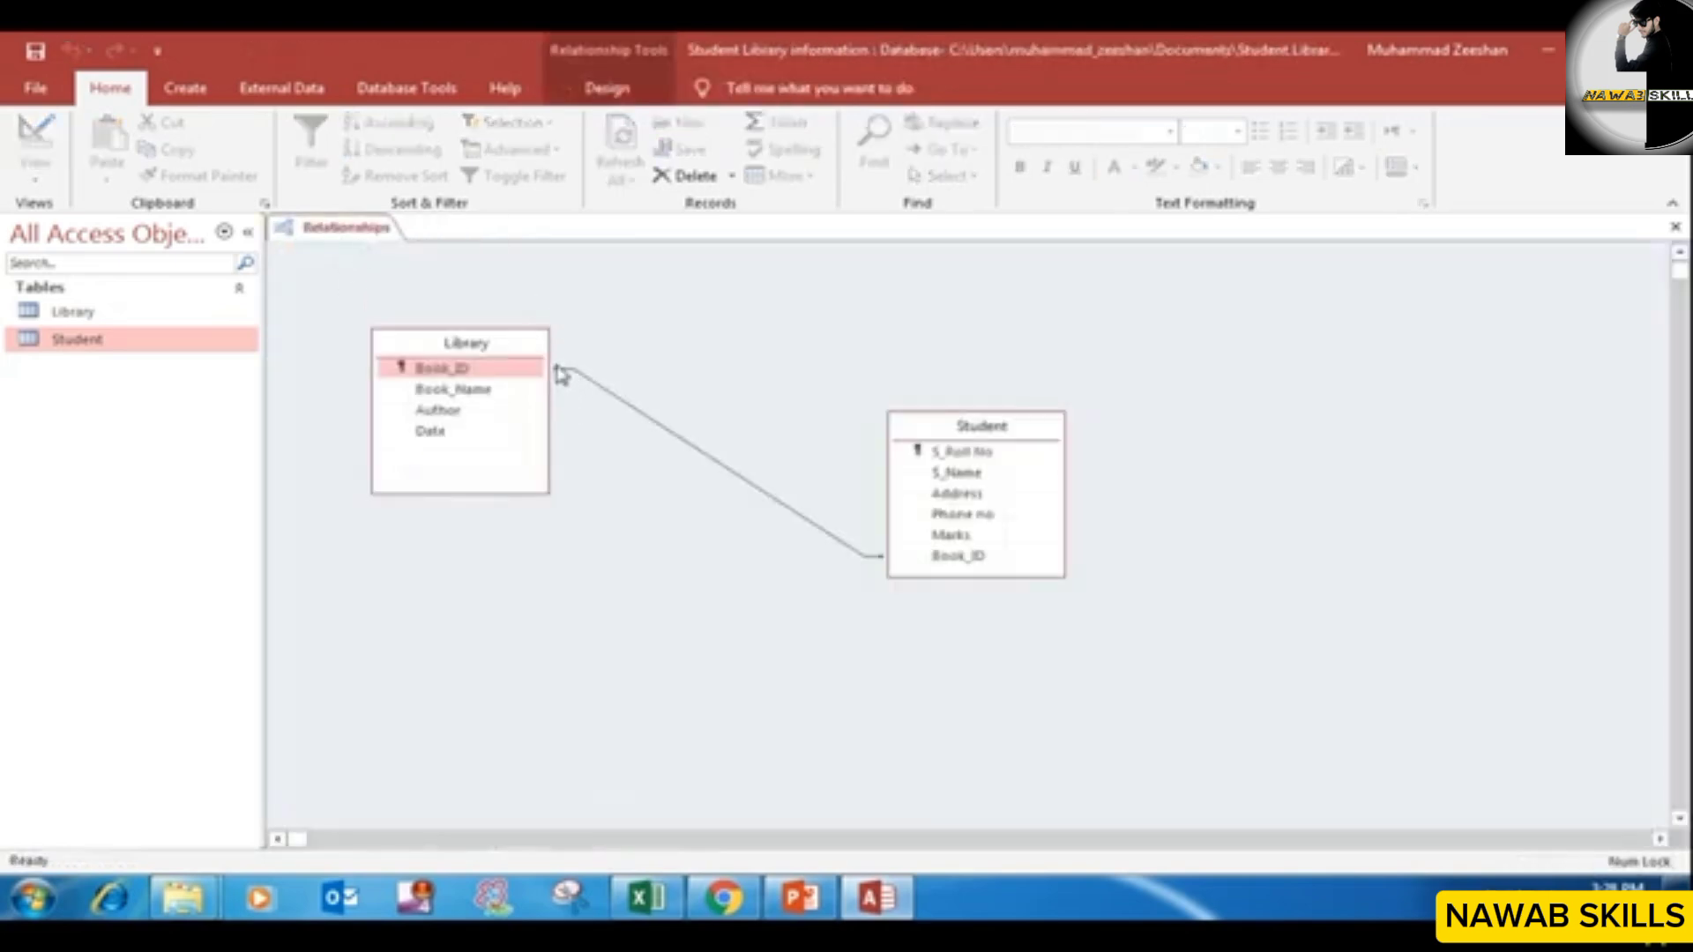
pyautogui.rightClick(357, 229)
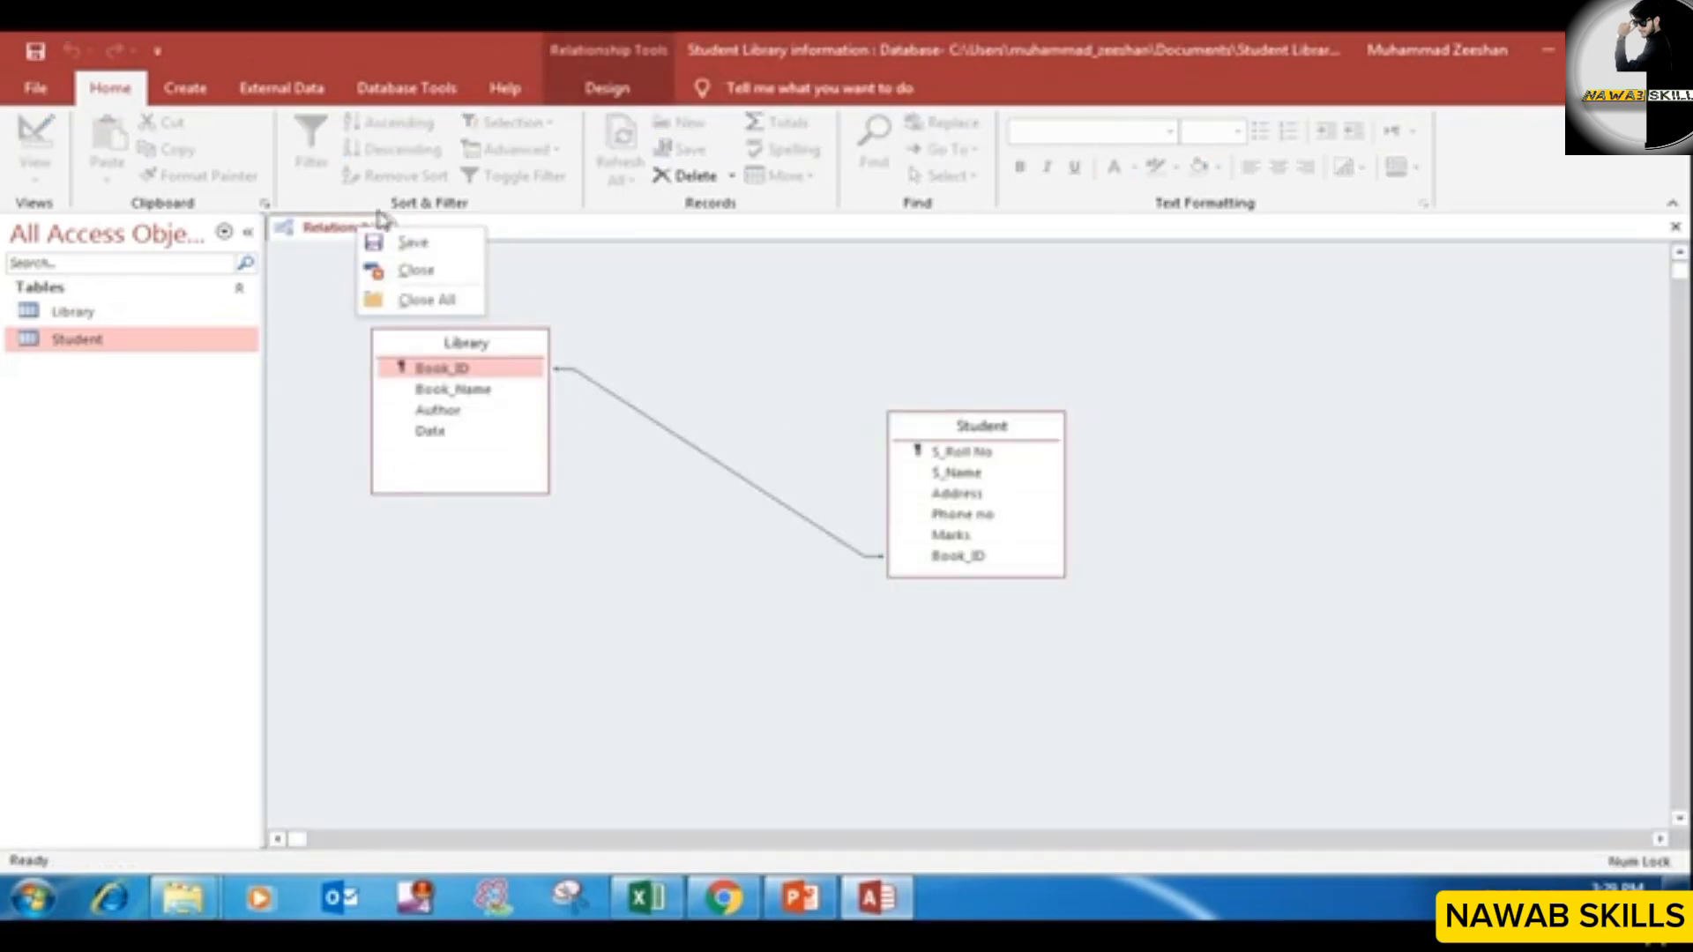
pyautogui.click(311, 318)
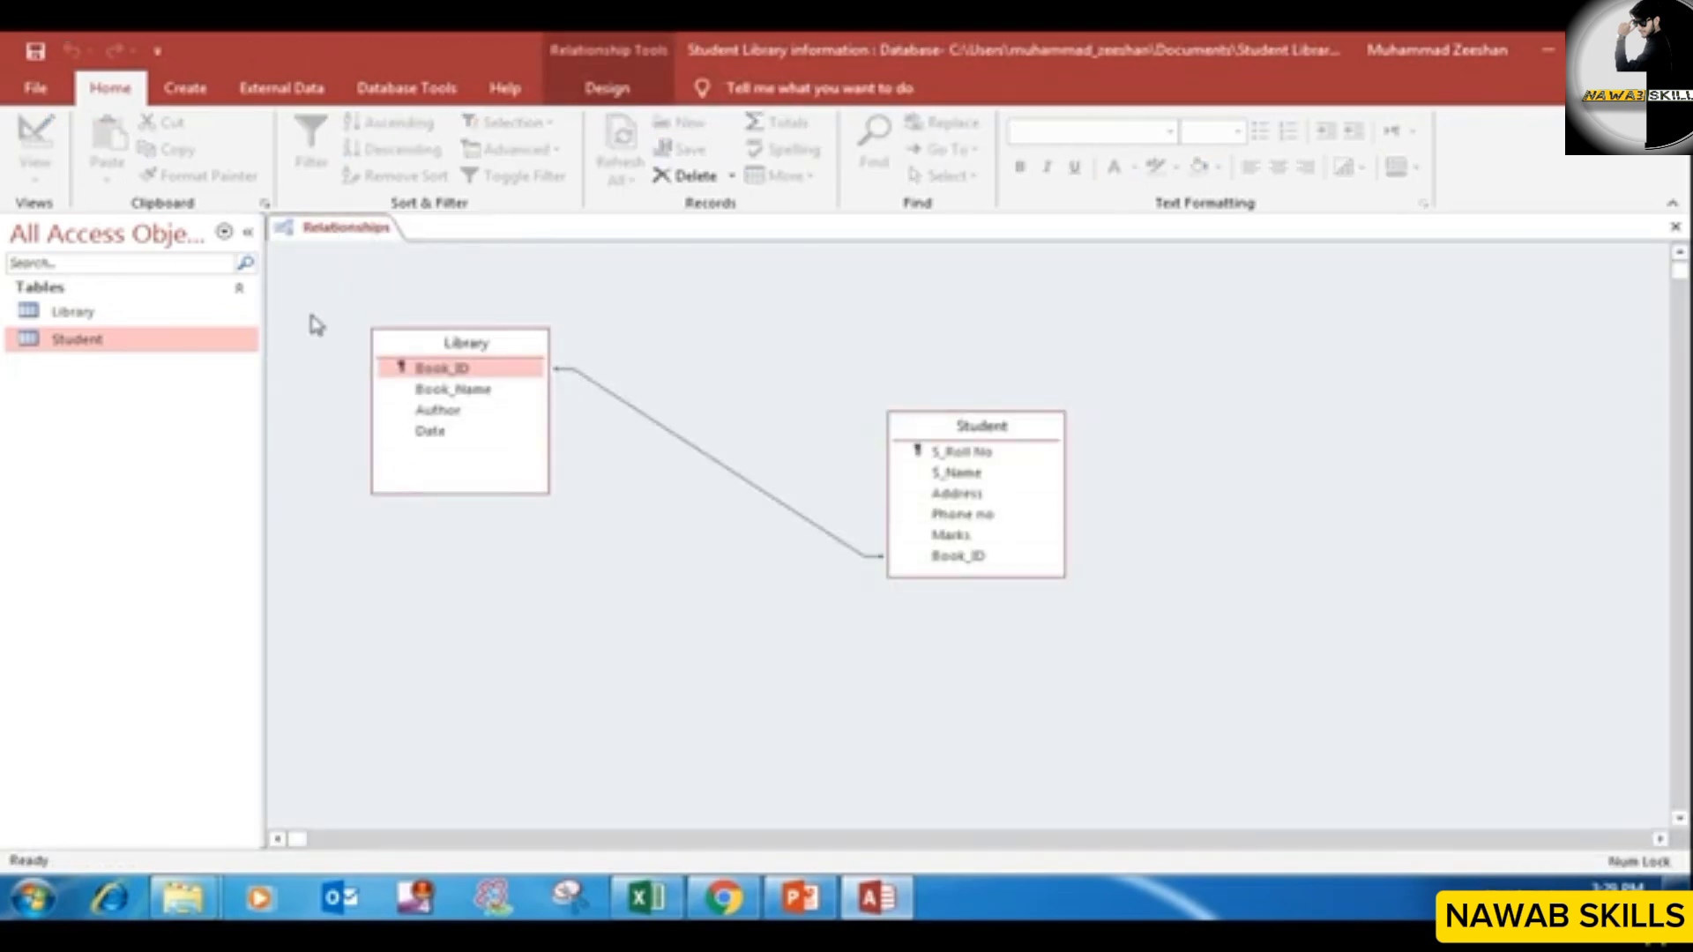
# Step: Enforce referential integrity on the existing Book_ID relationship between the Library and Student tables
pyautogui.click(427, 91)
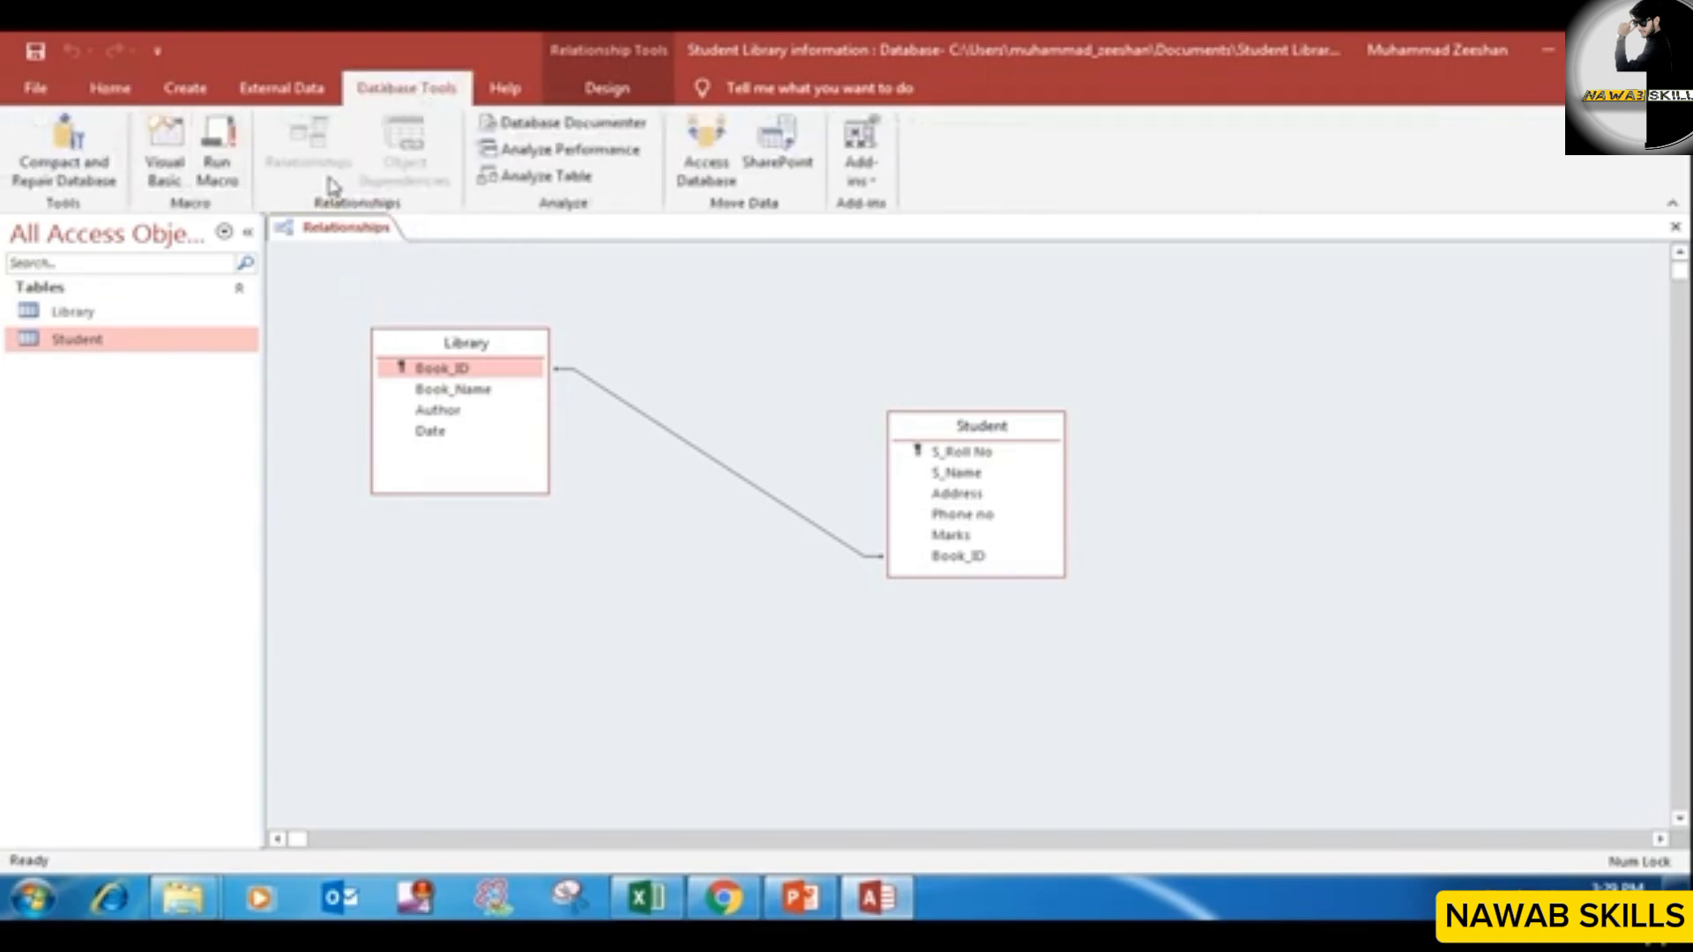
pyautogui.rightClick(375, 230)
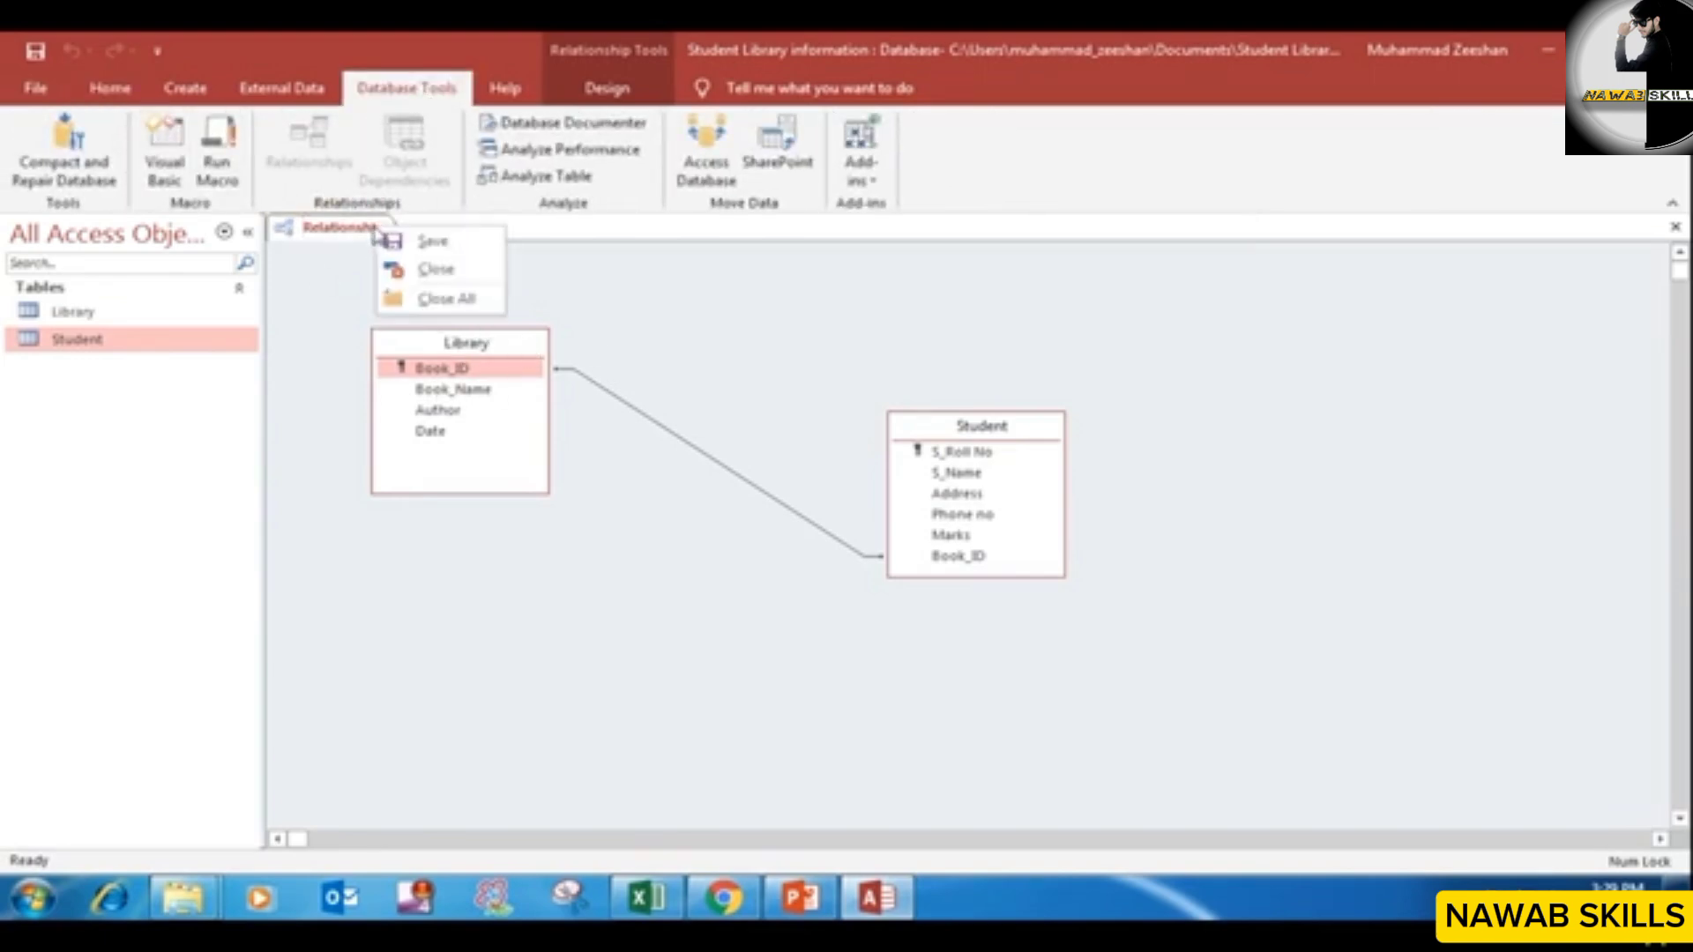
pyautogui.click(376, 234)
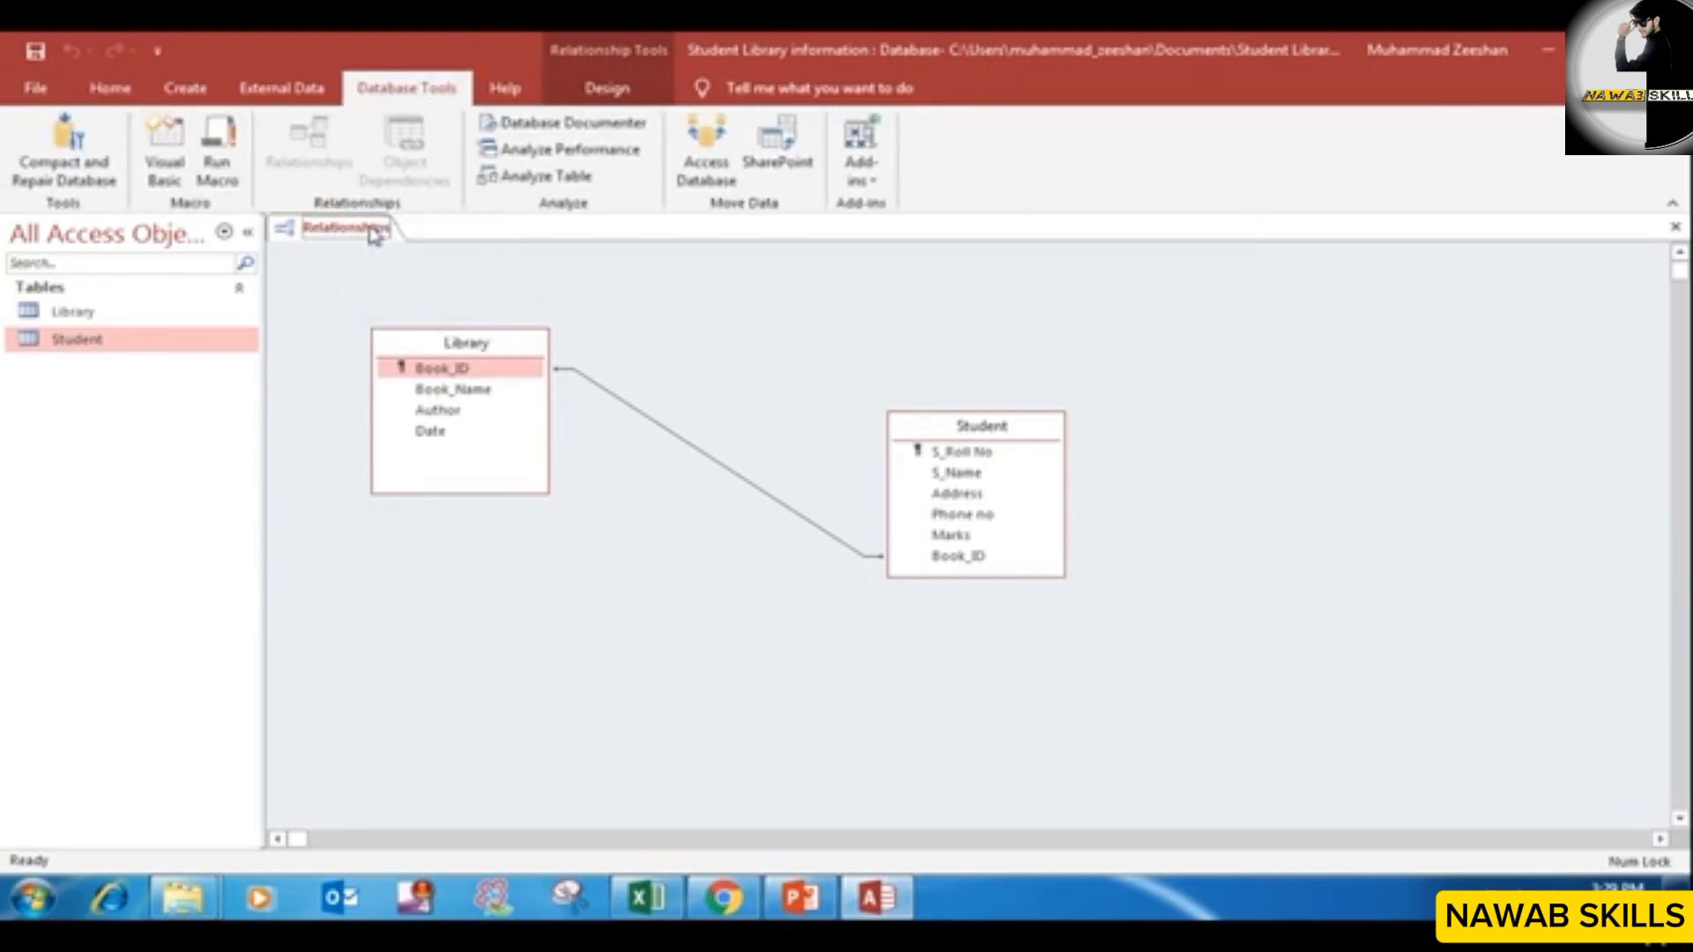
pyautogui.rightClick(709, 457)
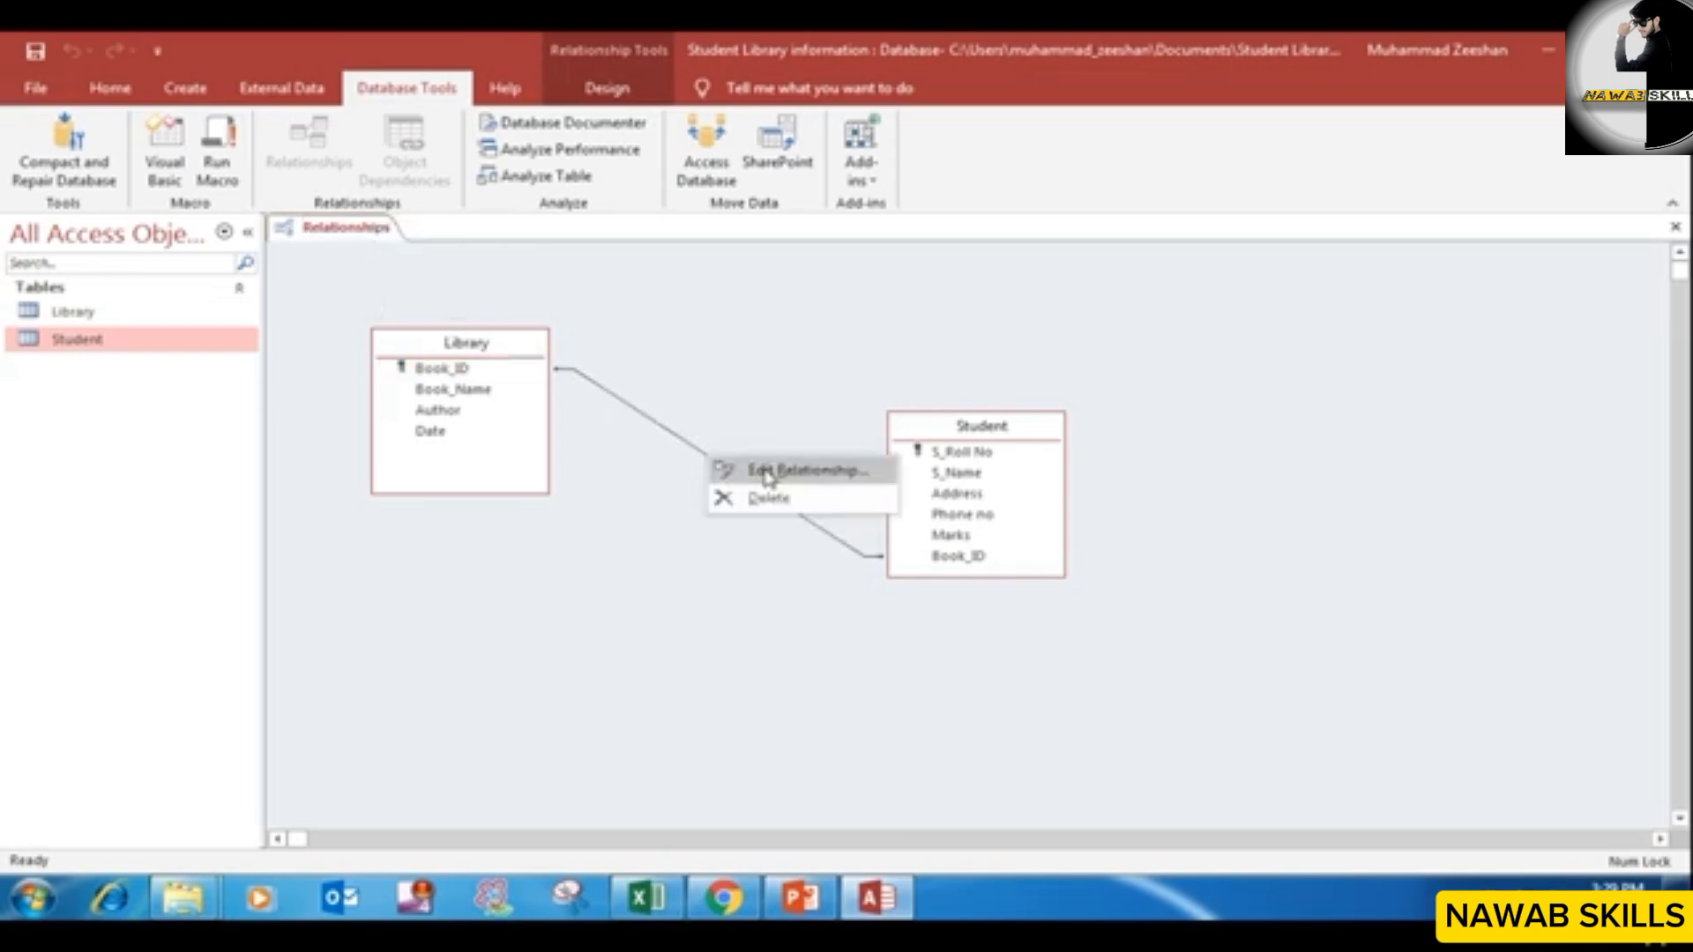
pyautogui.click(811, 472)
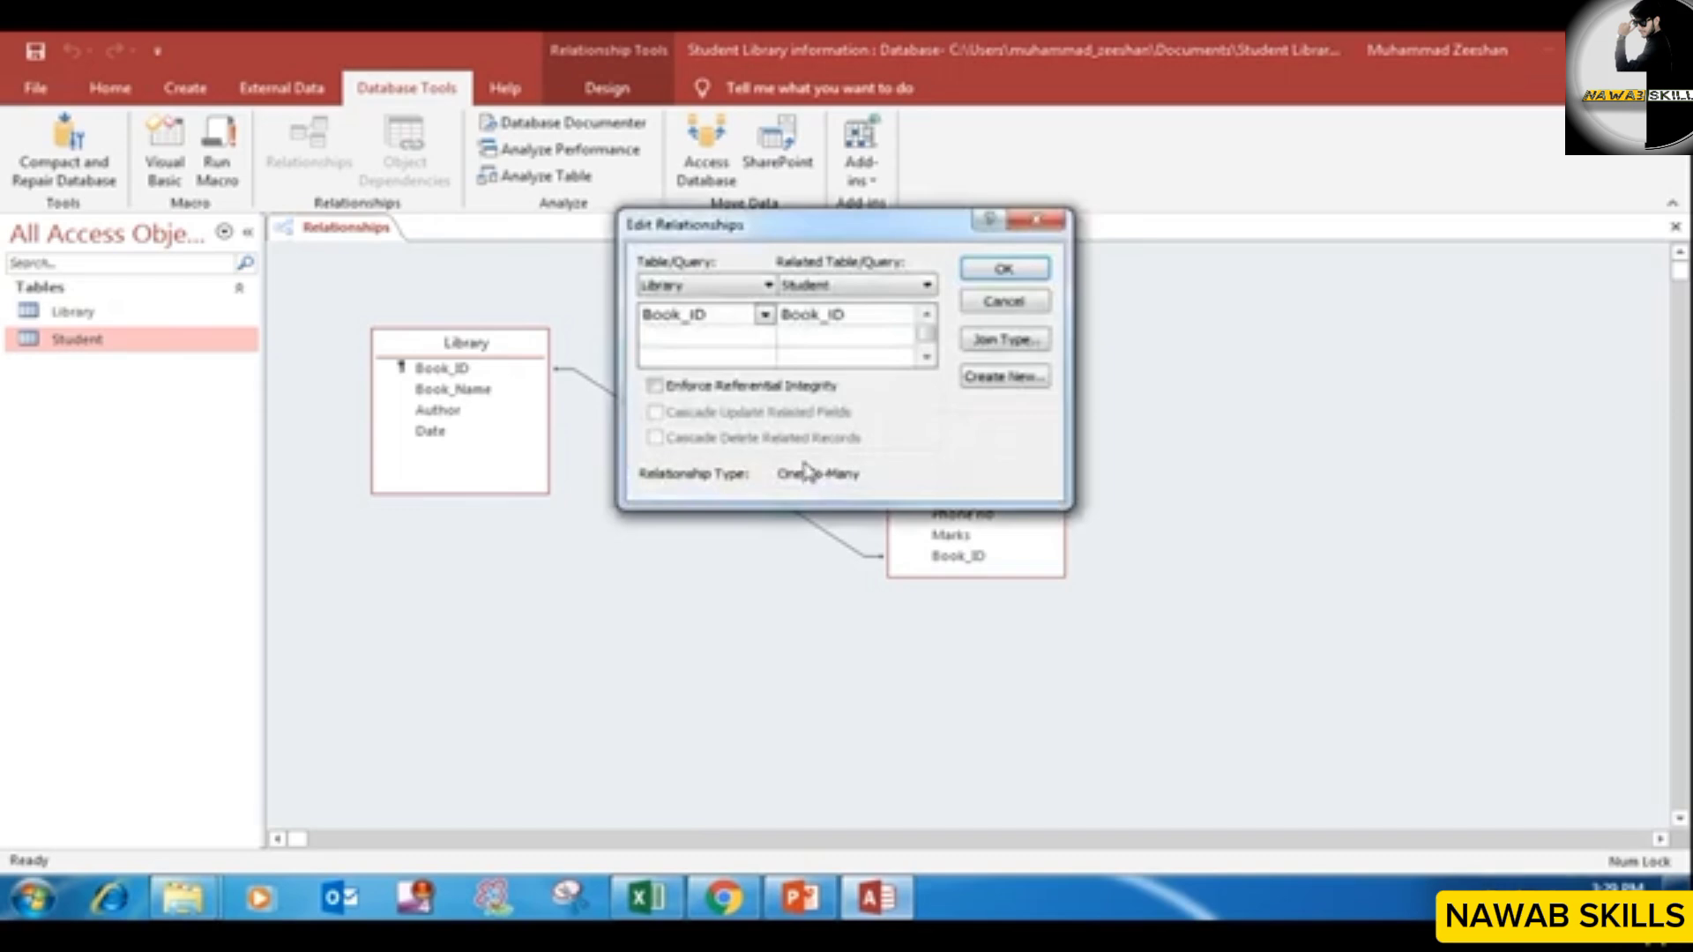
pyautogui.click(655, 388)
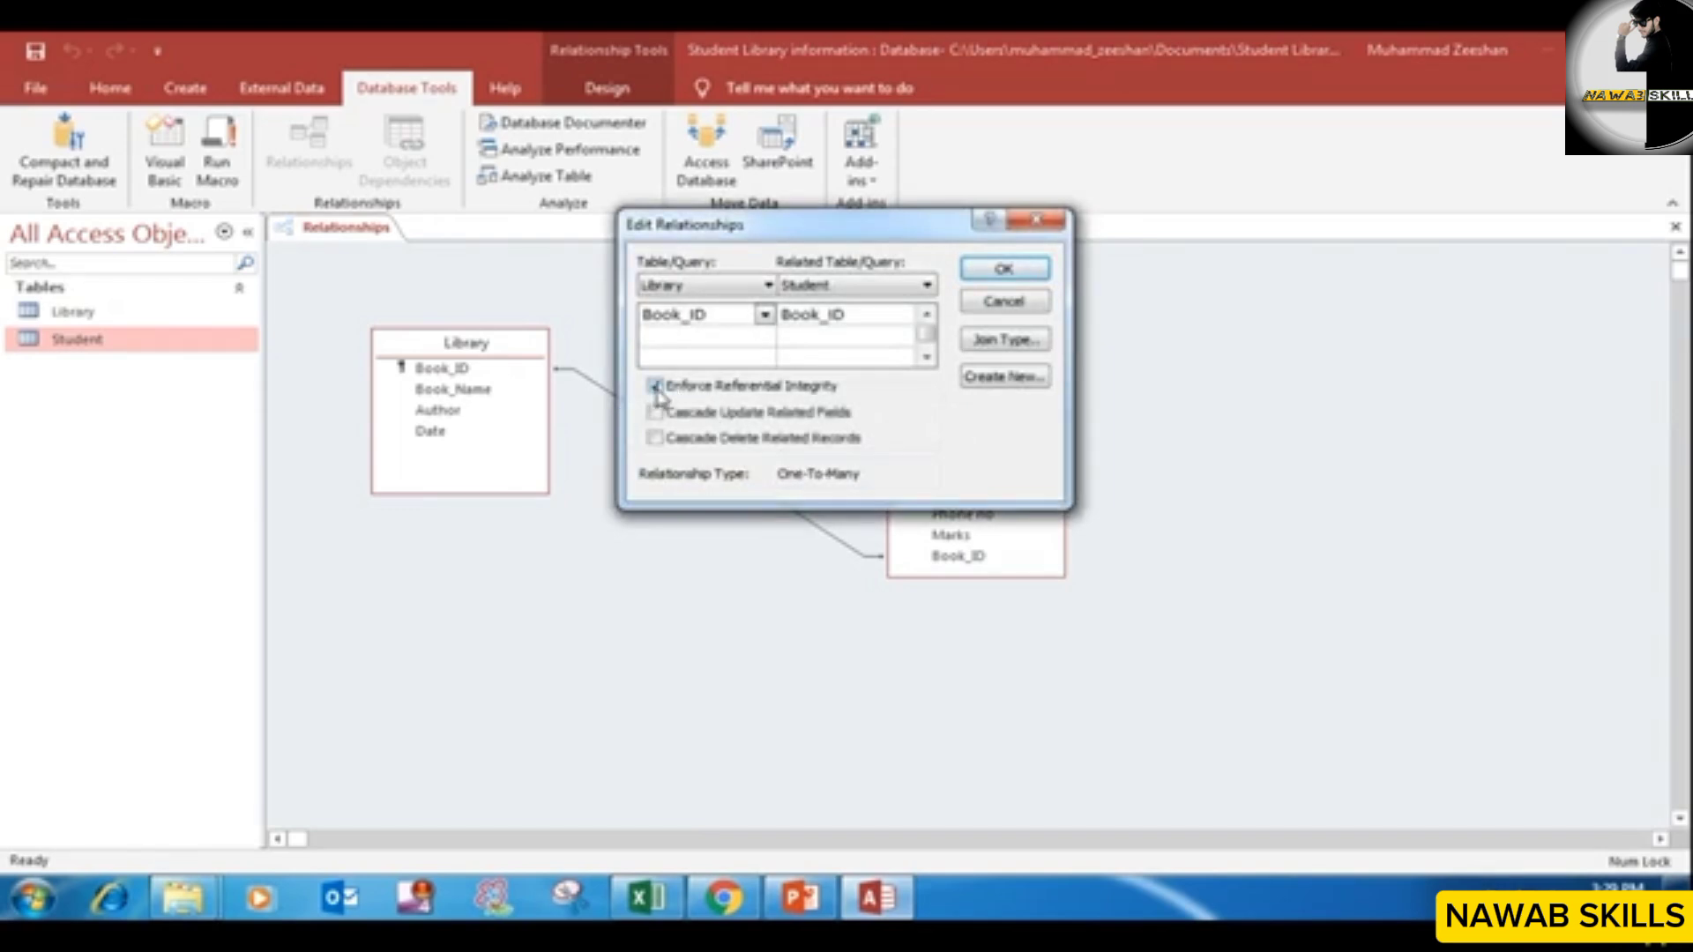
pyautogui.click(996, 269)
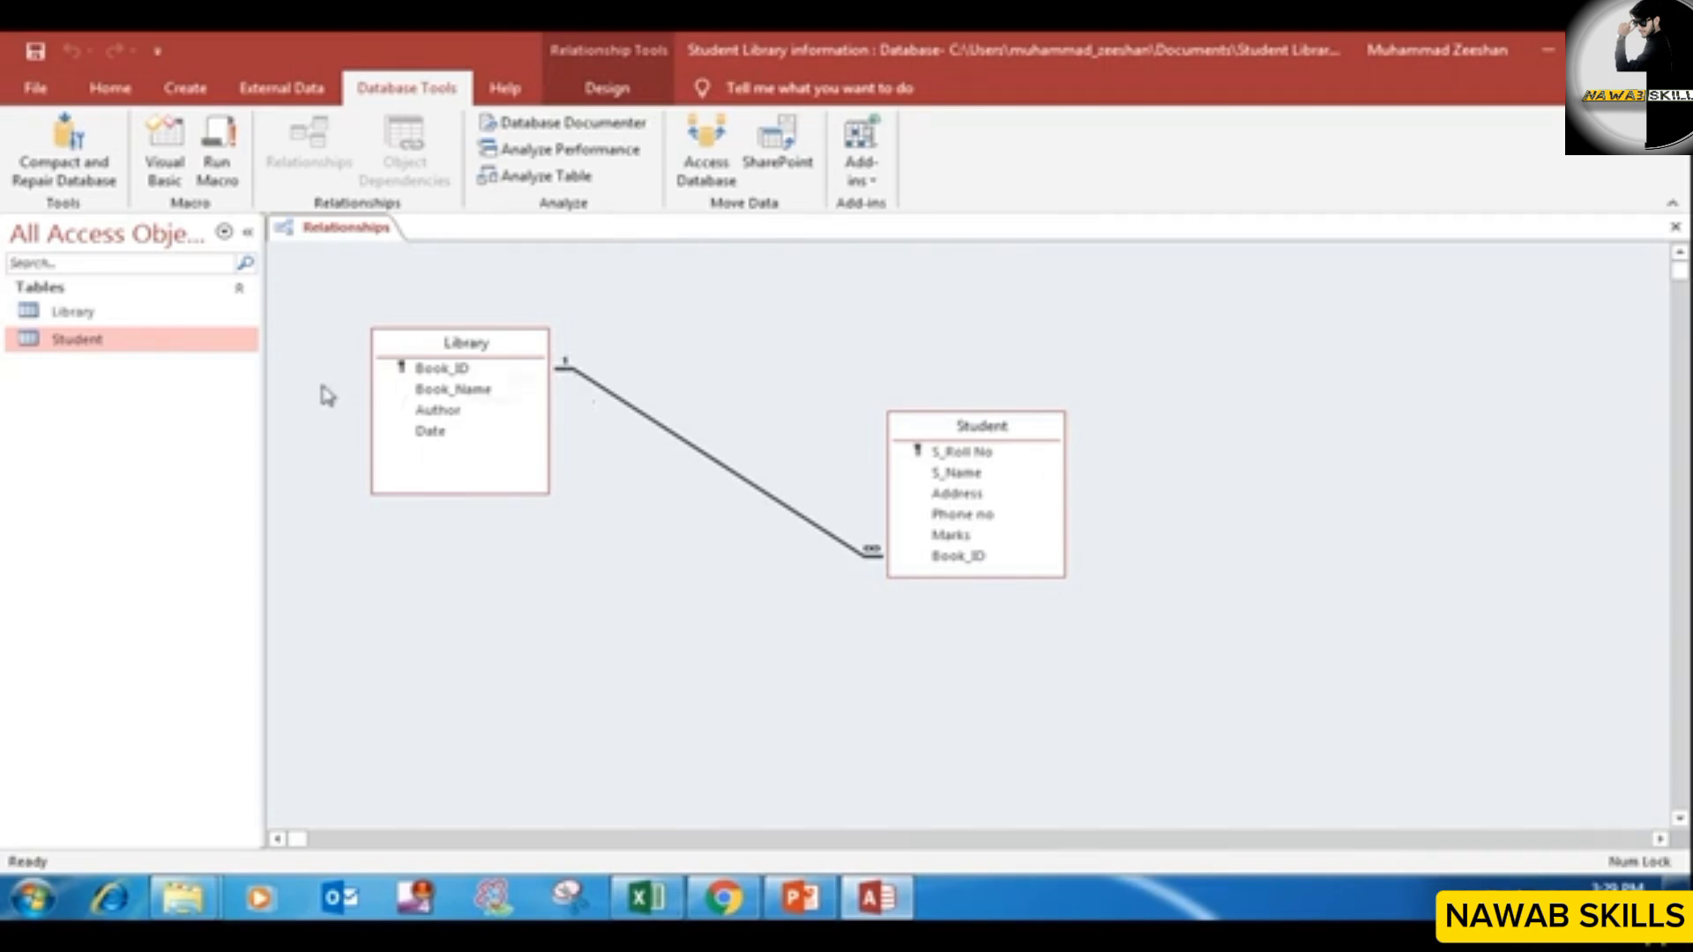
# Step: Open the Student and Library tables and enter 12 as the Book_ID of the first student record
pyautogui.doubleClick(82, 344)
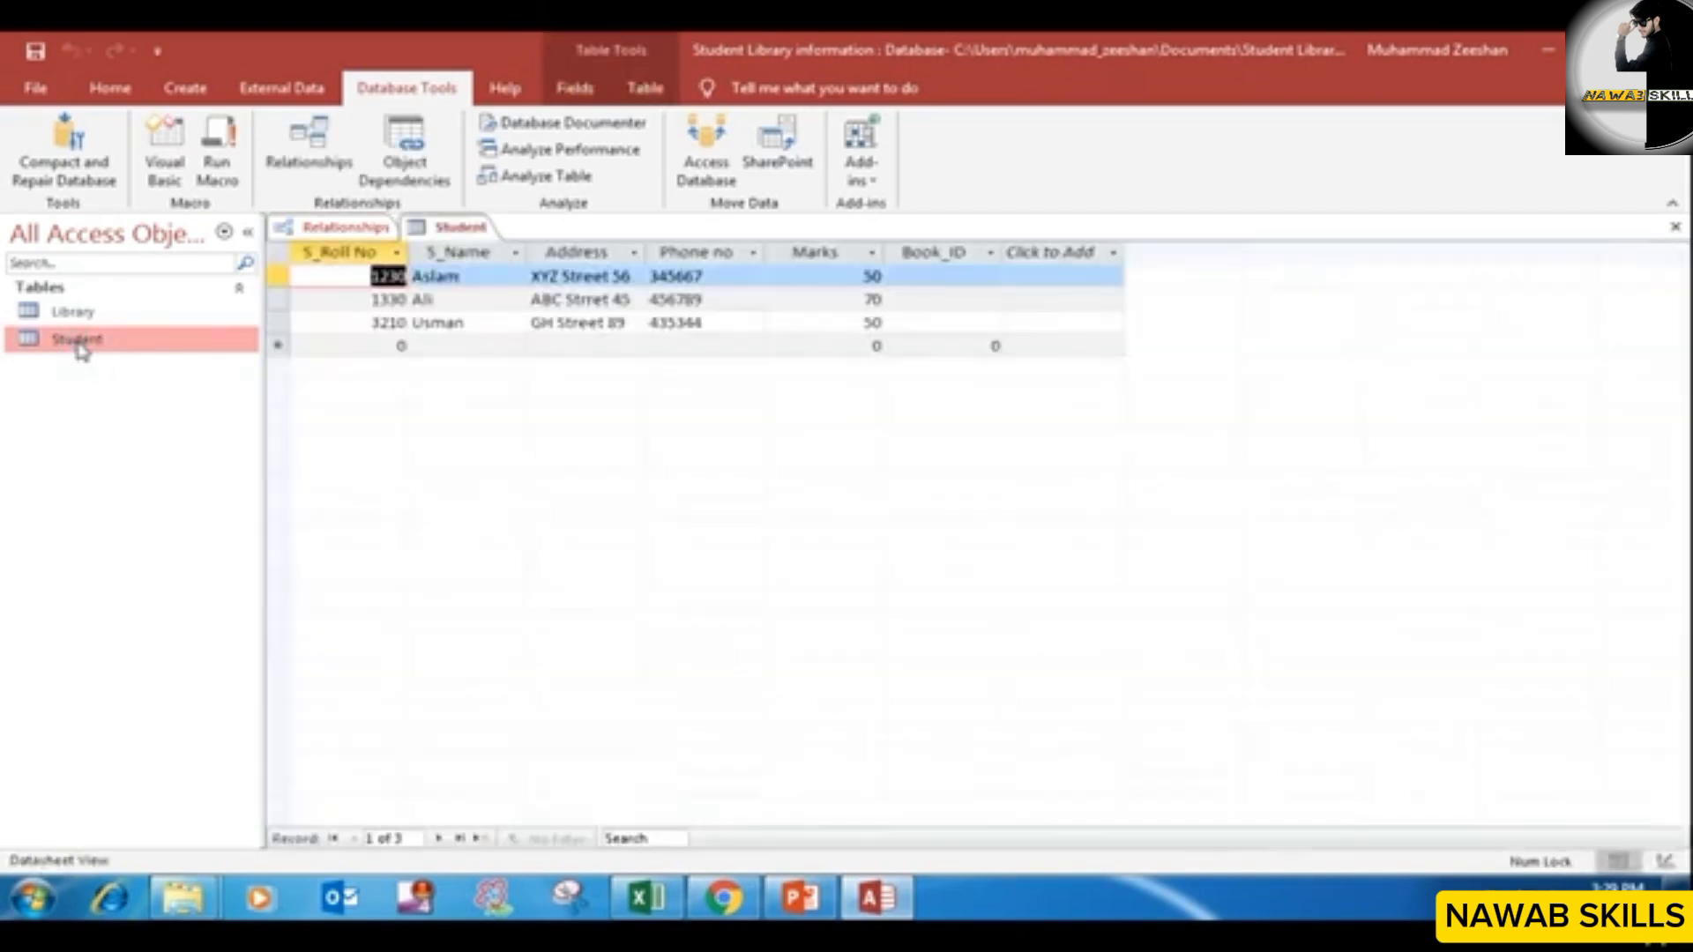
pyautogui.doubleClick(73, 311)
pyautogui.click(452, 227)
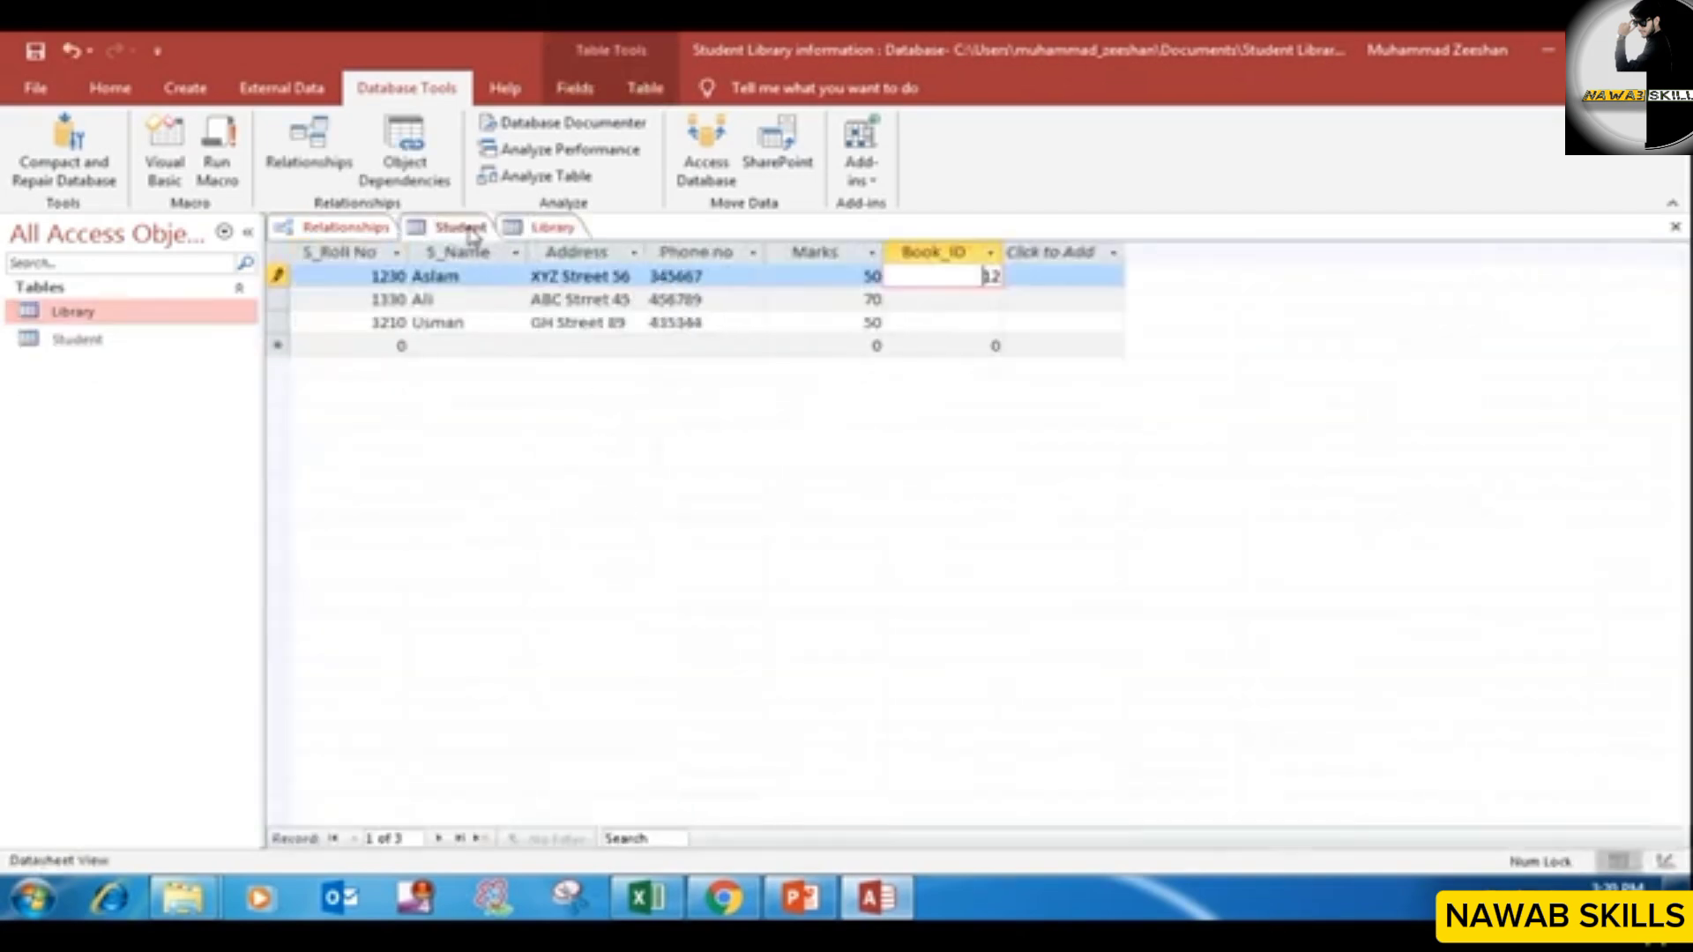
# Step: Compare the Book_ID values available in the Library table with the first student record's Book_ID entry
pyautogui.click(527, 228)
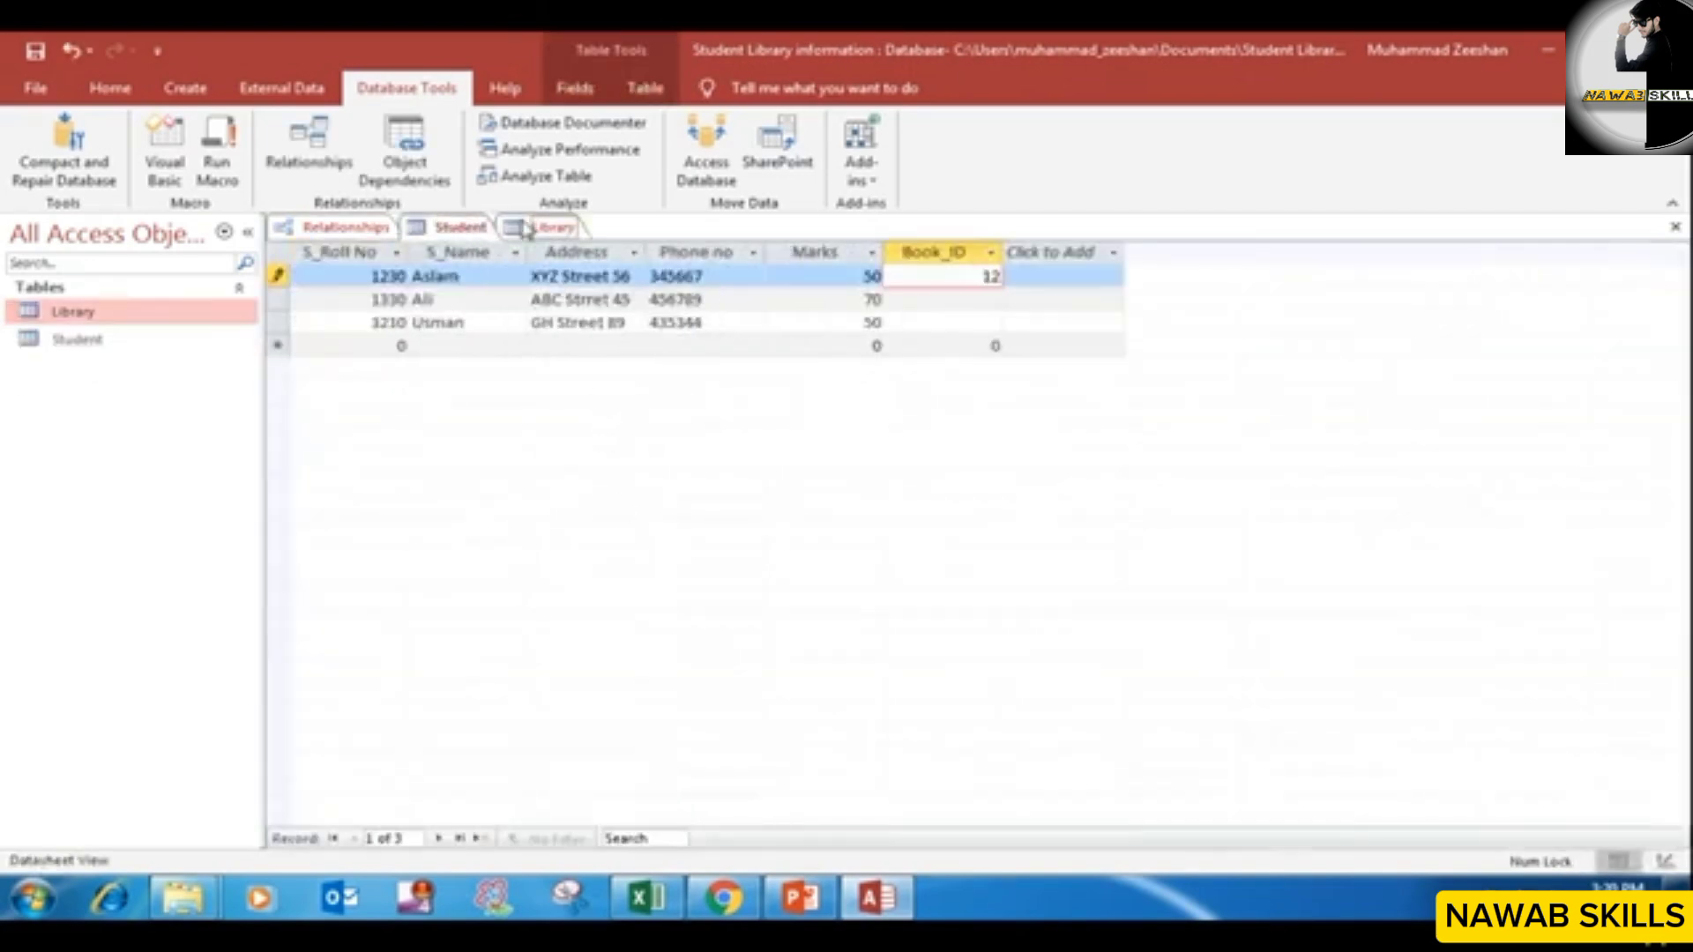
pyautogui.click(529, 231)
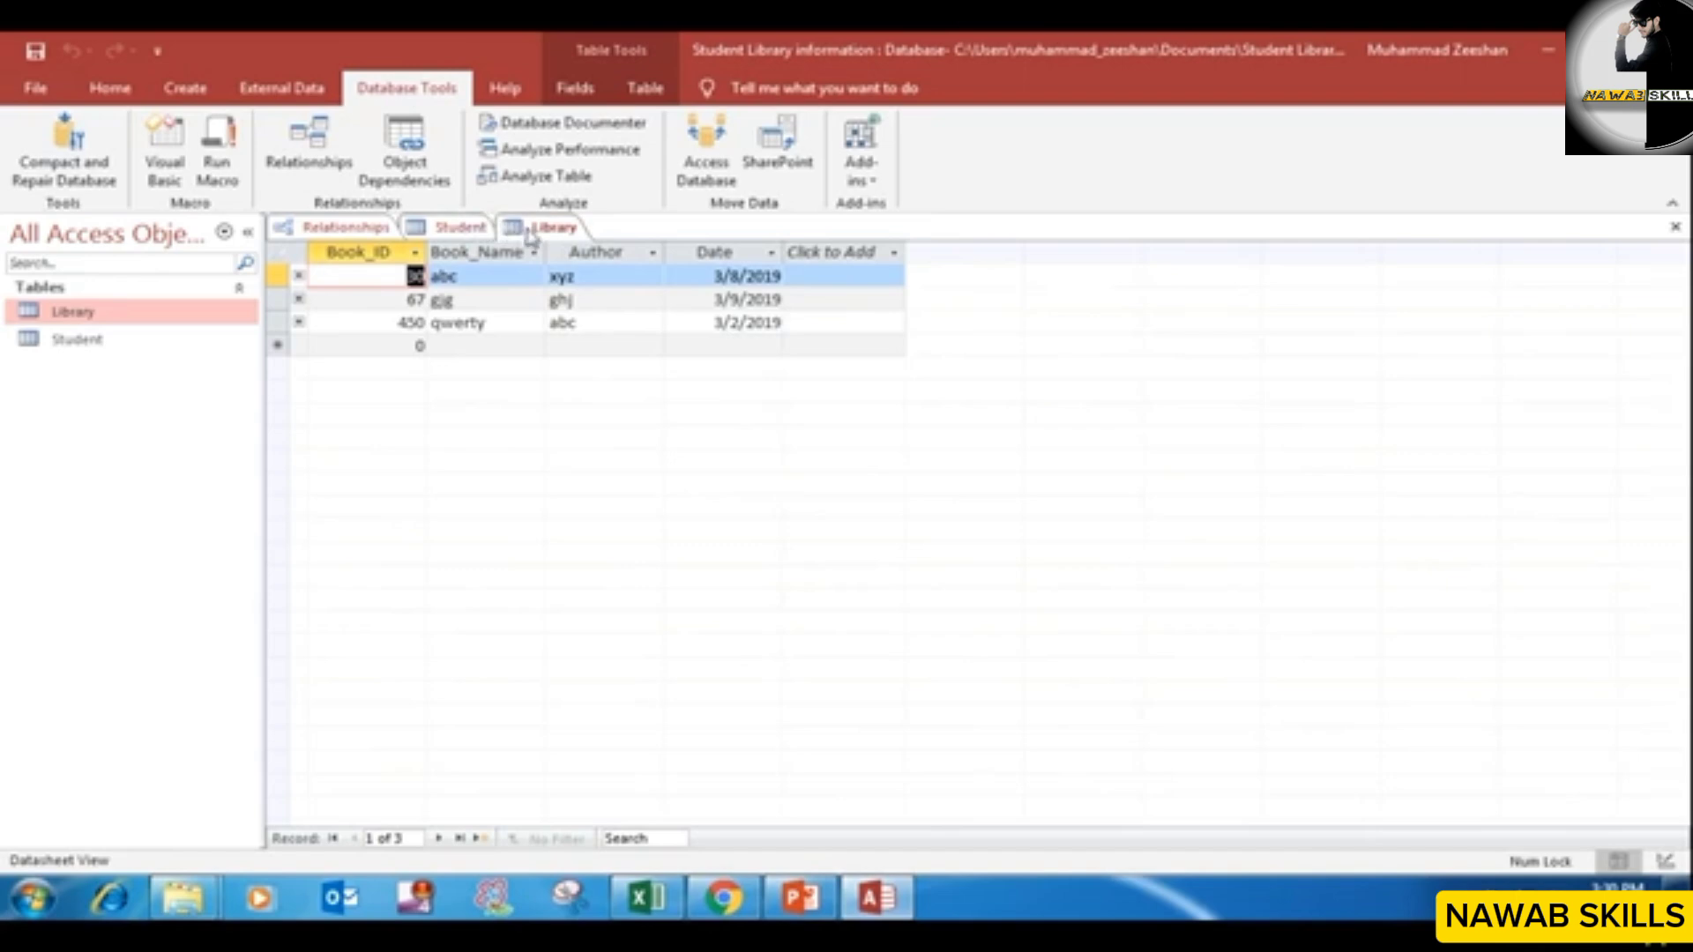
pyautogui.click(437, 299)
pyautogui.moveTo(406, 300); pyautogui.dragTo(442, 304)
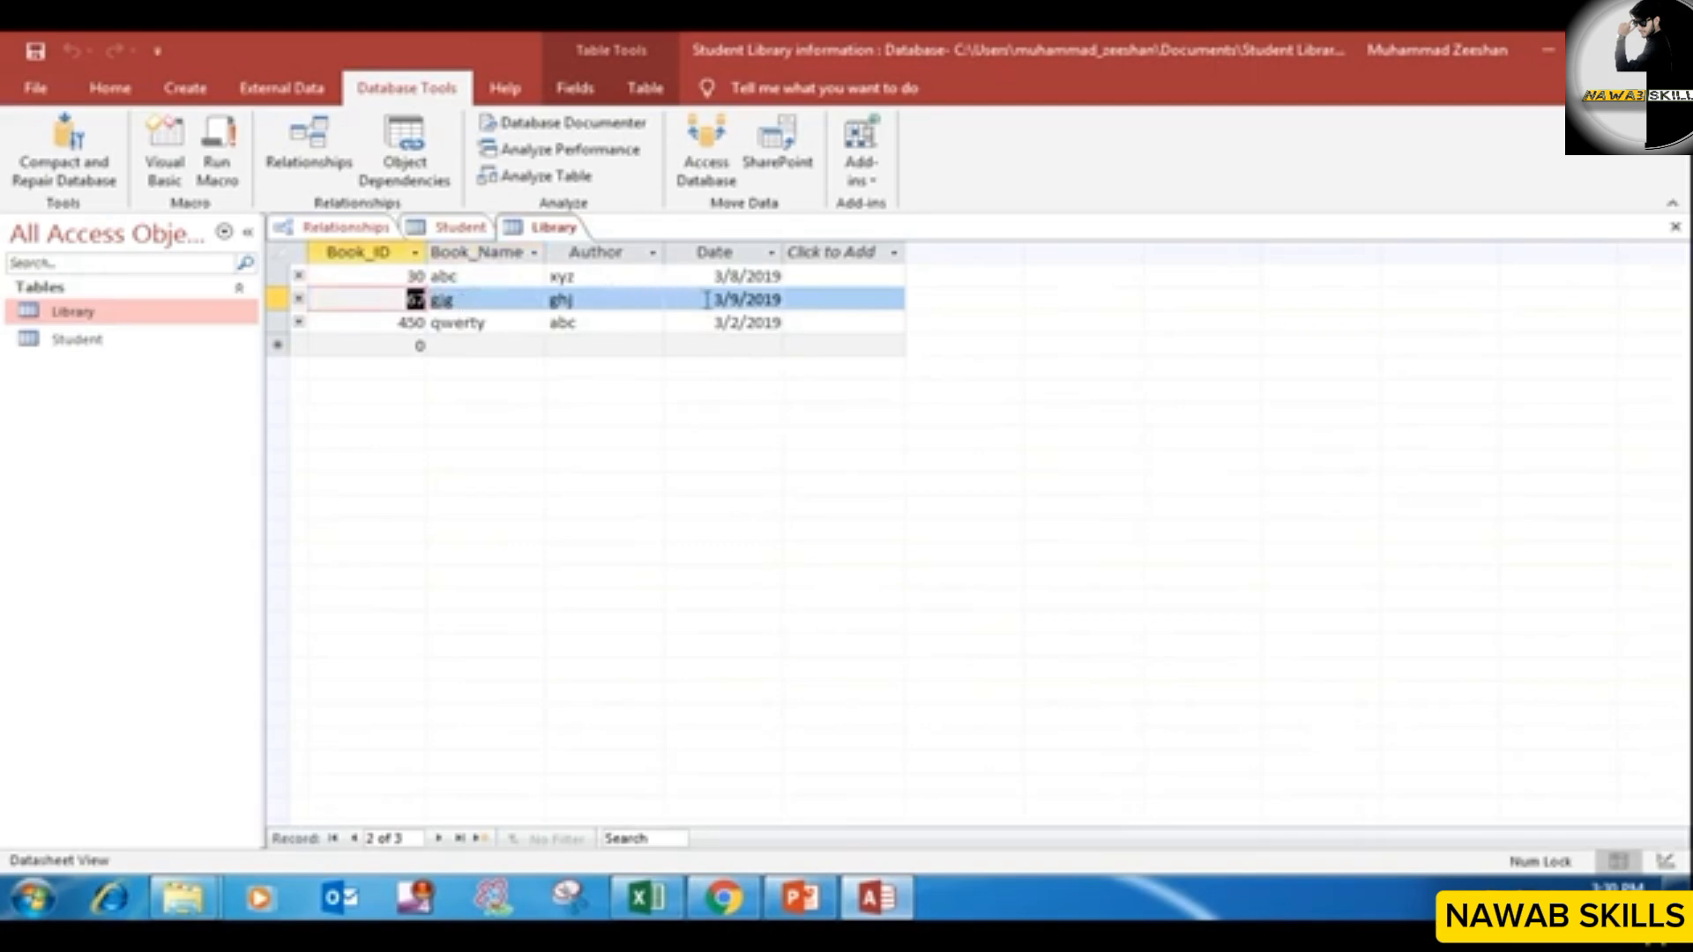
pyautogui.click(450, 229)
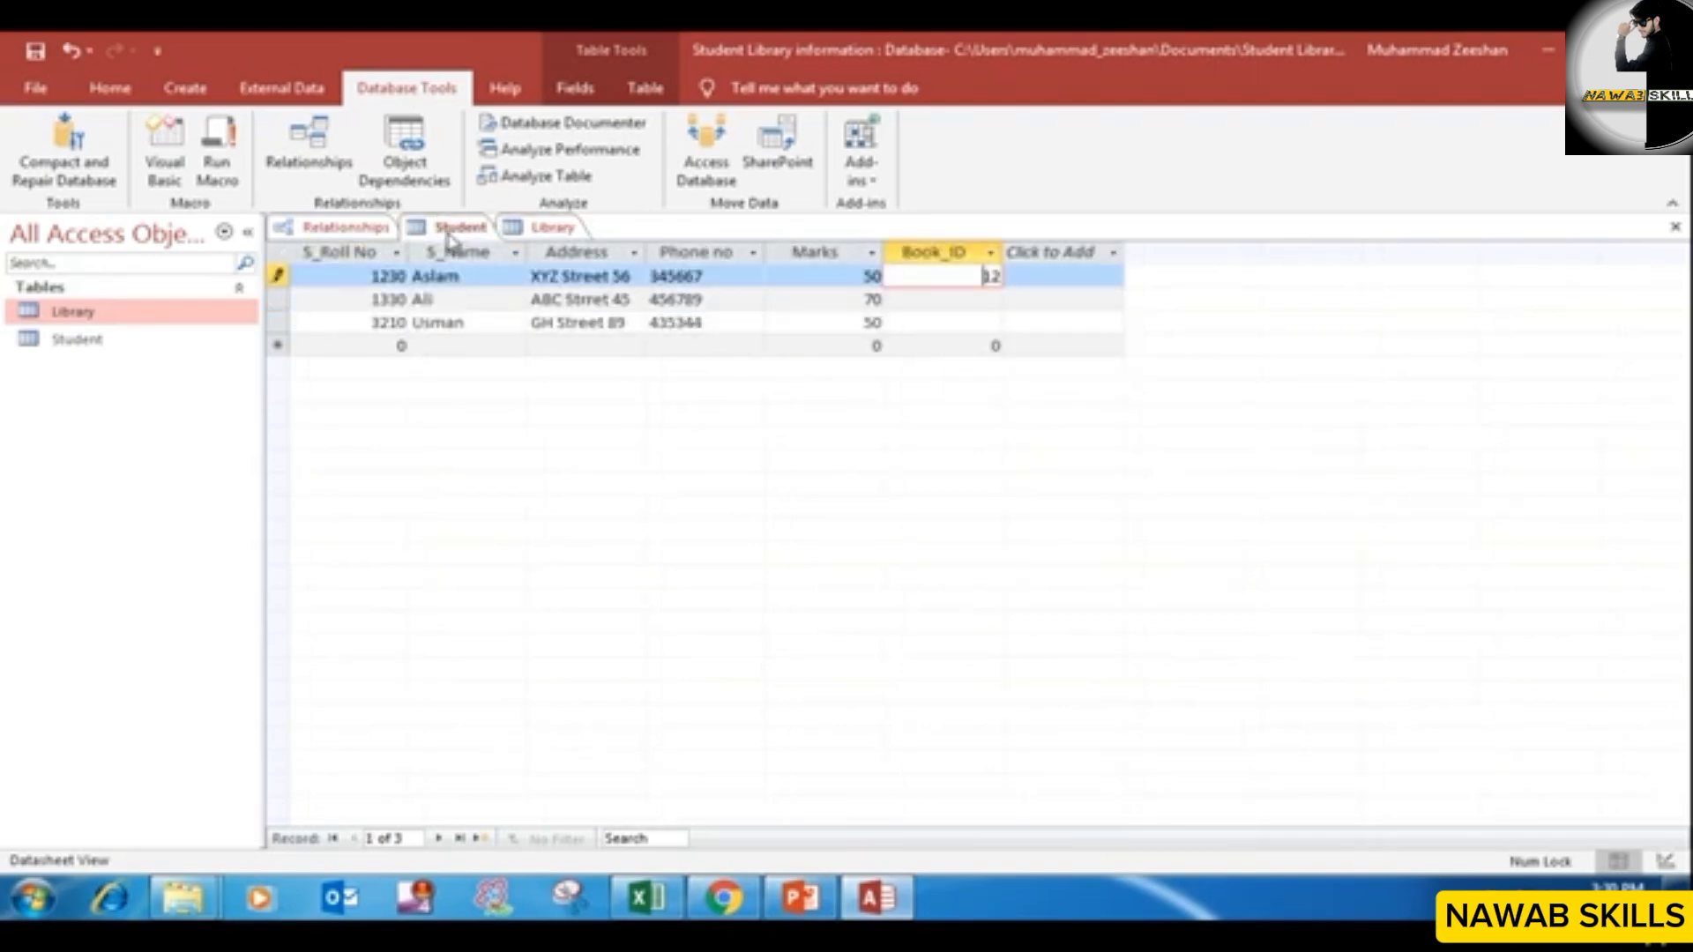
pyautogui.click(564, 230)
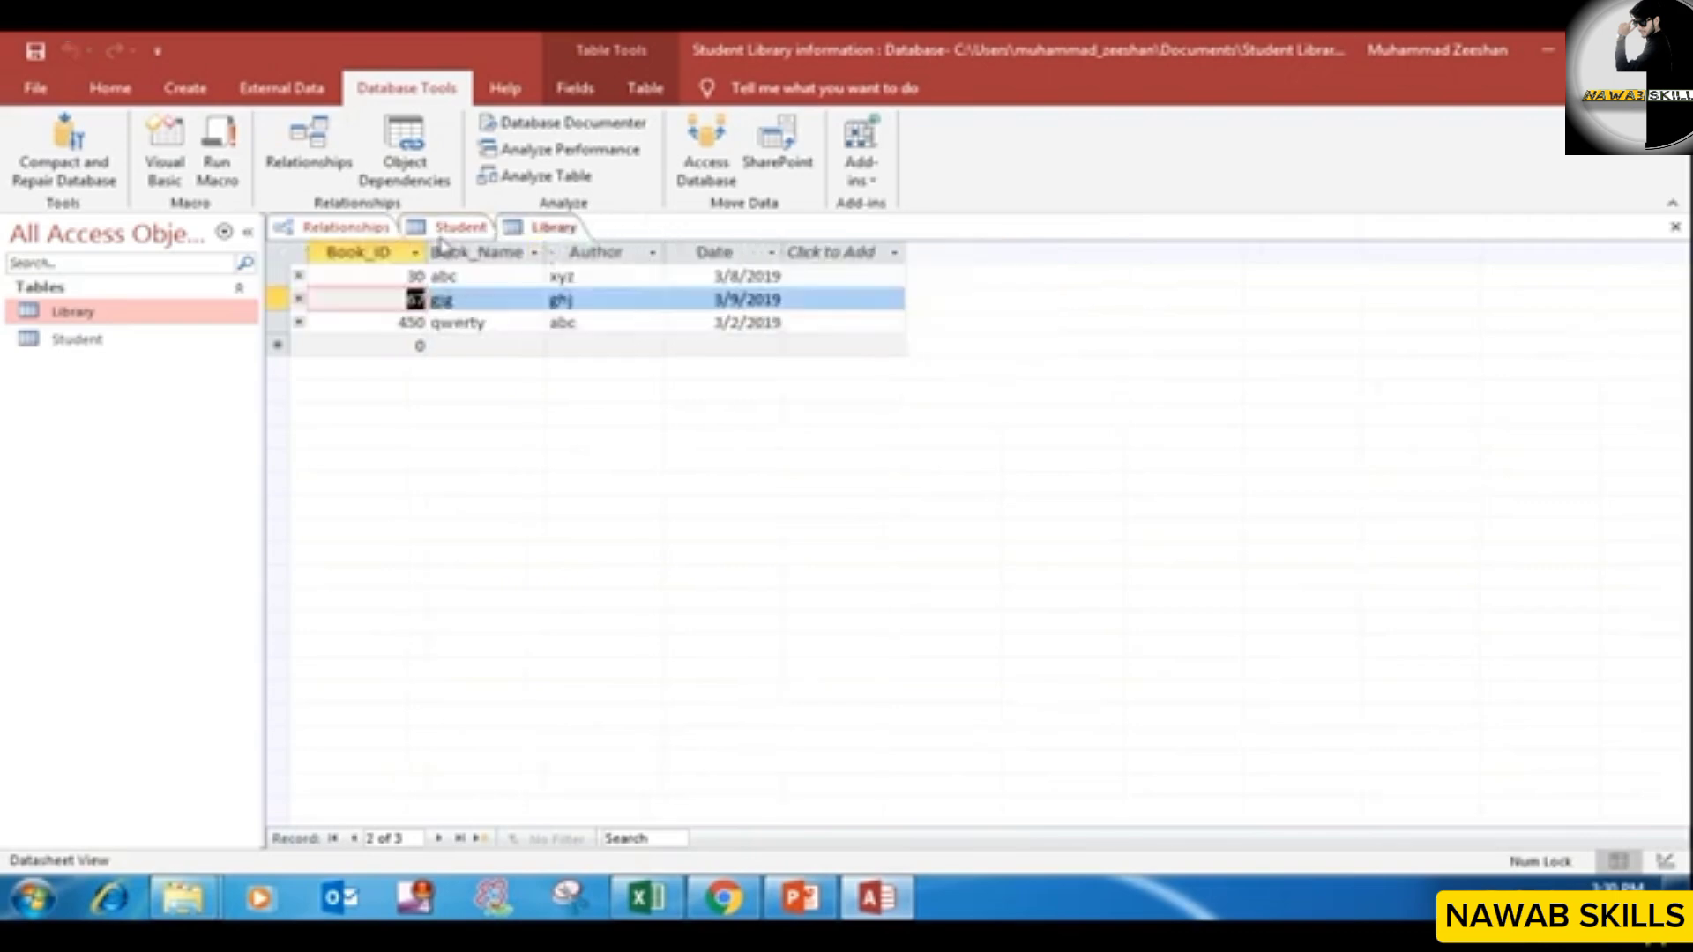
pyautogui.click(456, 229)
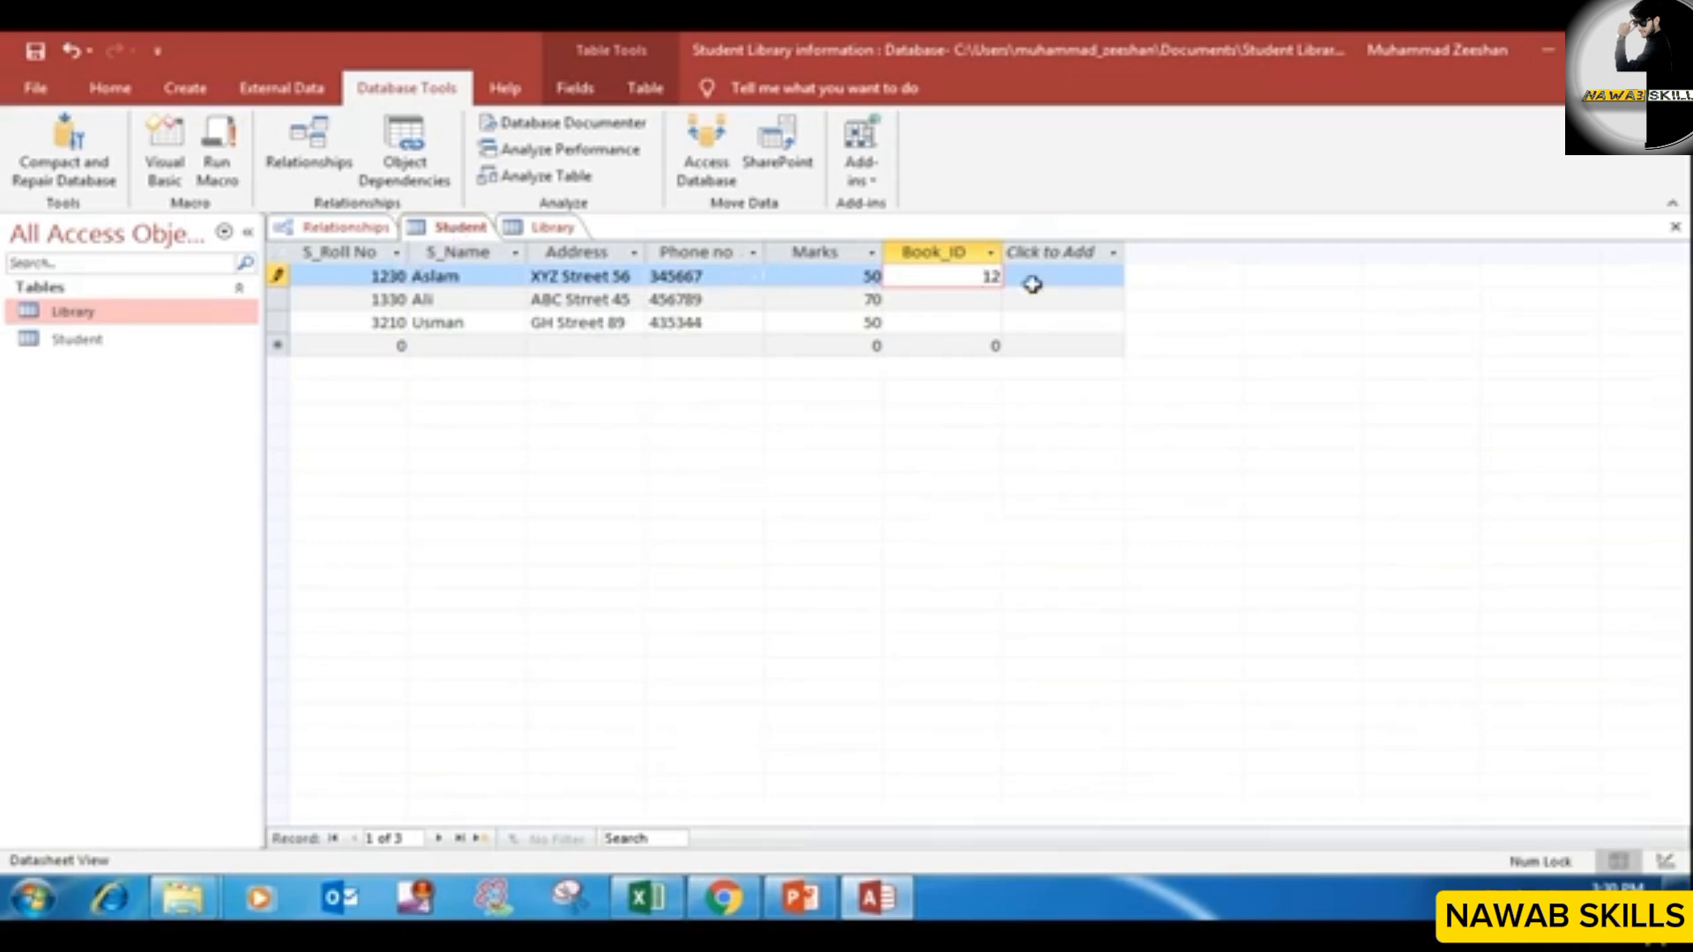
pyautogui.click(557, 228)
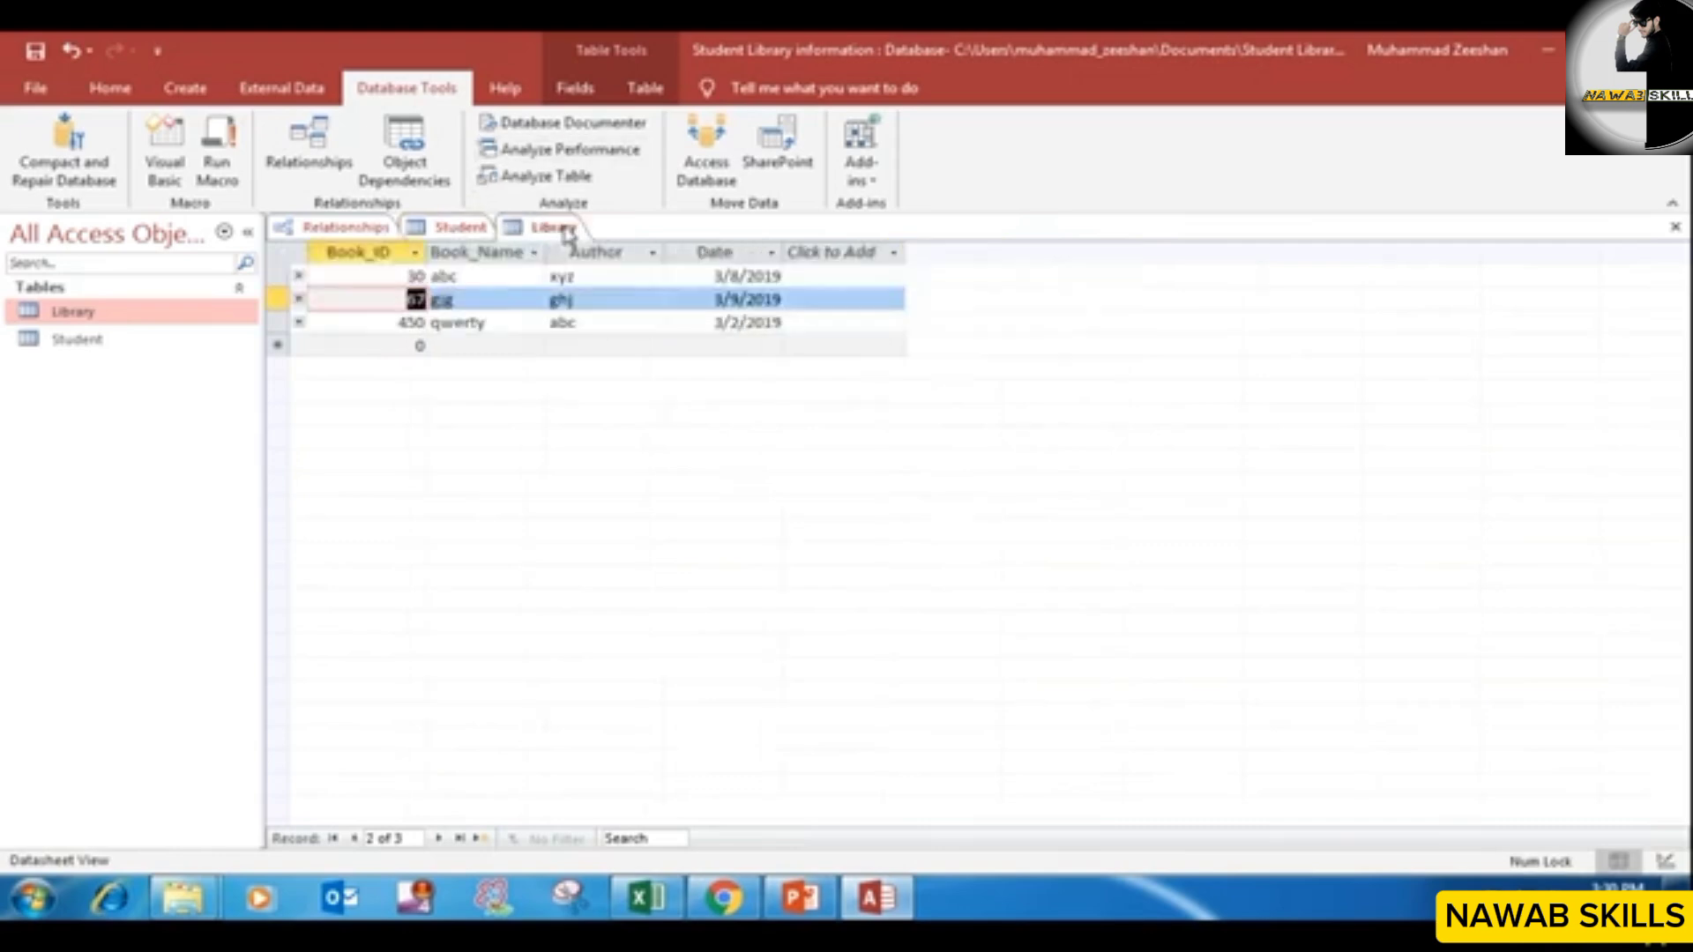
# Step: Set the first student record's Book_ID to 67 and commit the record
pyautogui.click(458, 228)
pyautogui.doubleClick(991, 276)
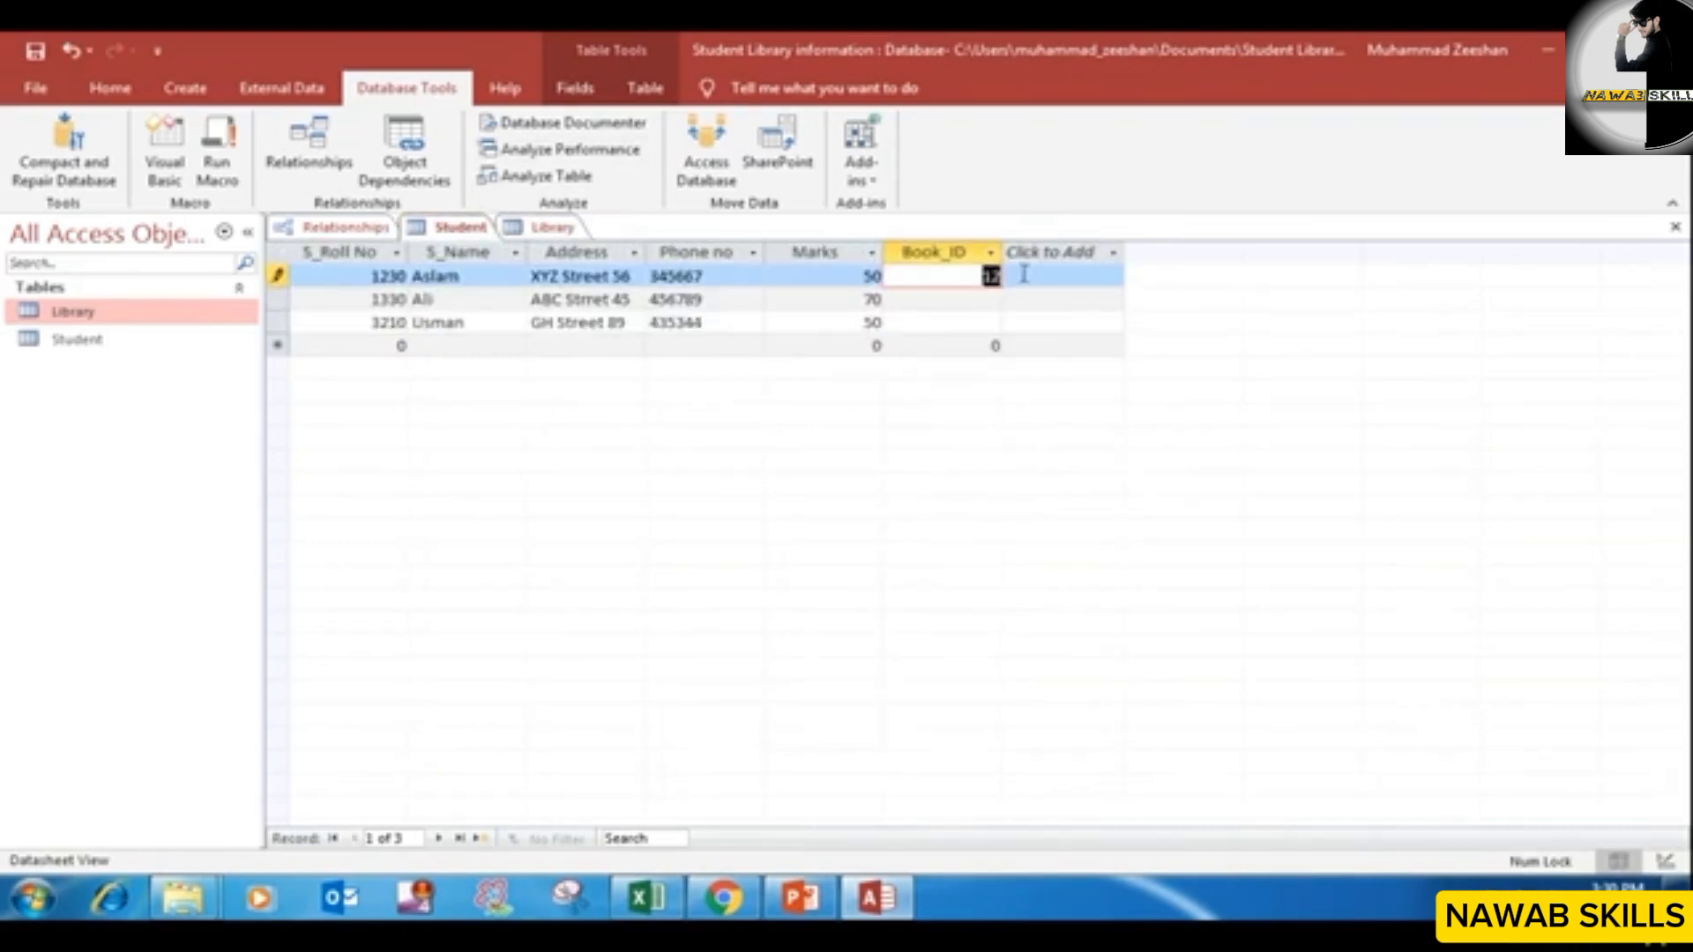
pyautogui.write('67')
pyautogui.click(992, 298)
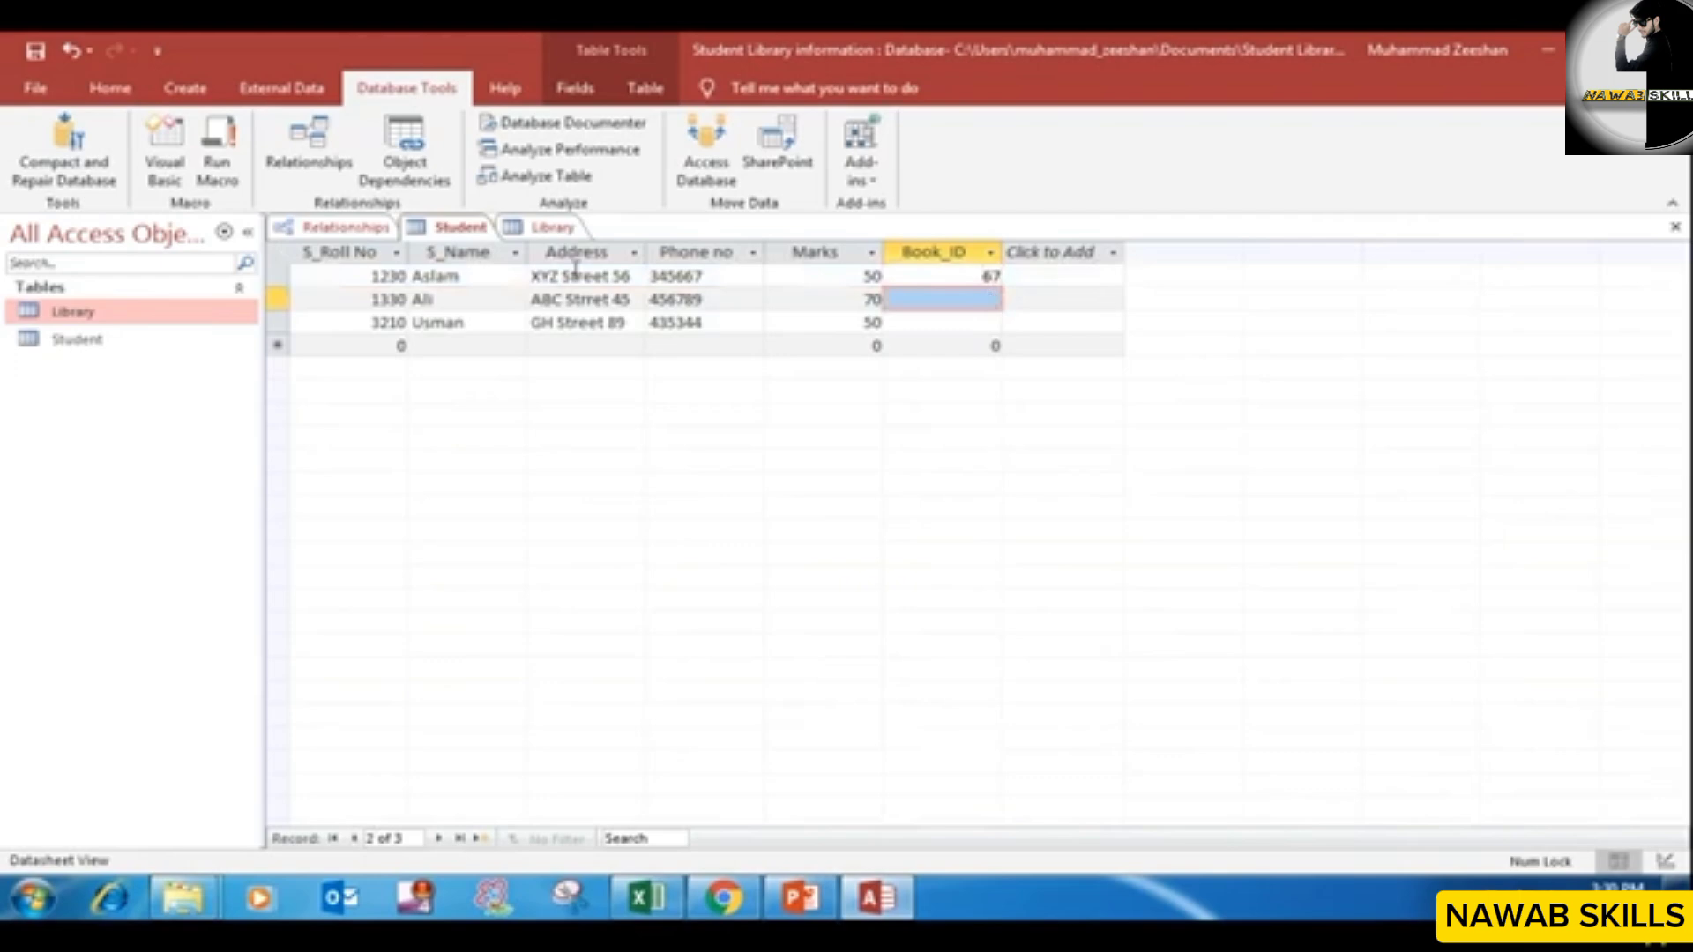
# Step: Examine the Library table's Book_ID values against the Student table to see which IDs the second student can use
pyautogui.click(555, 227)
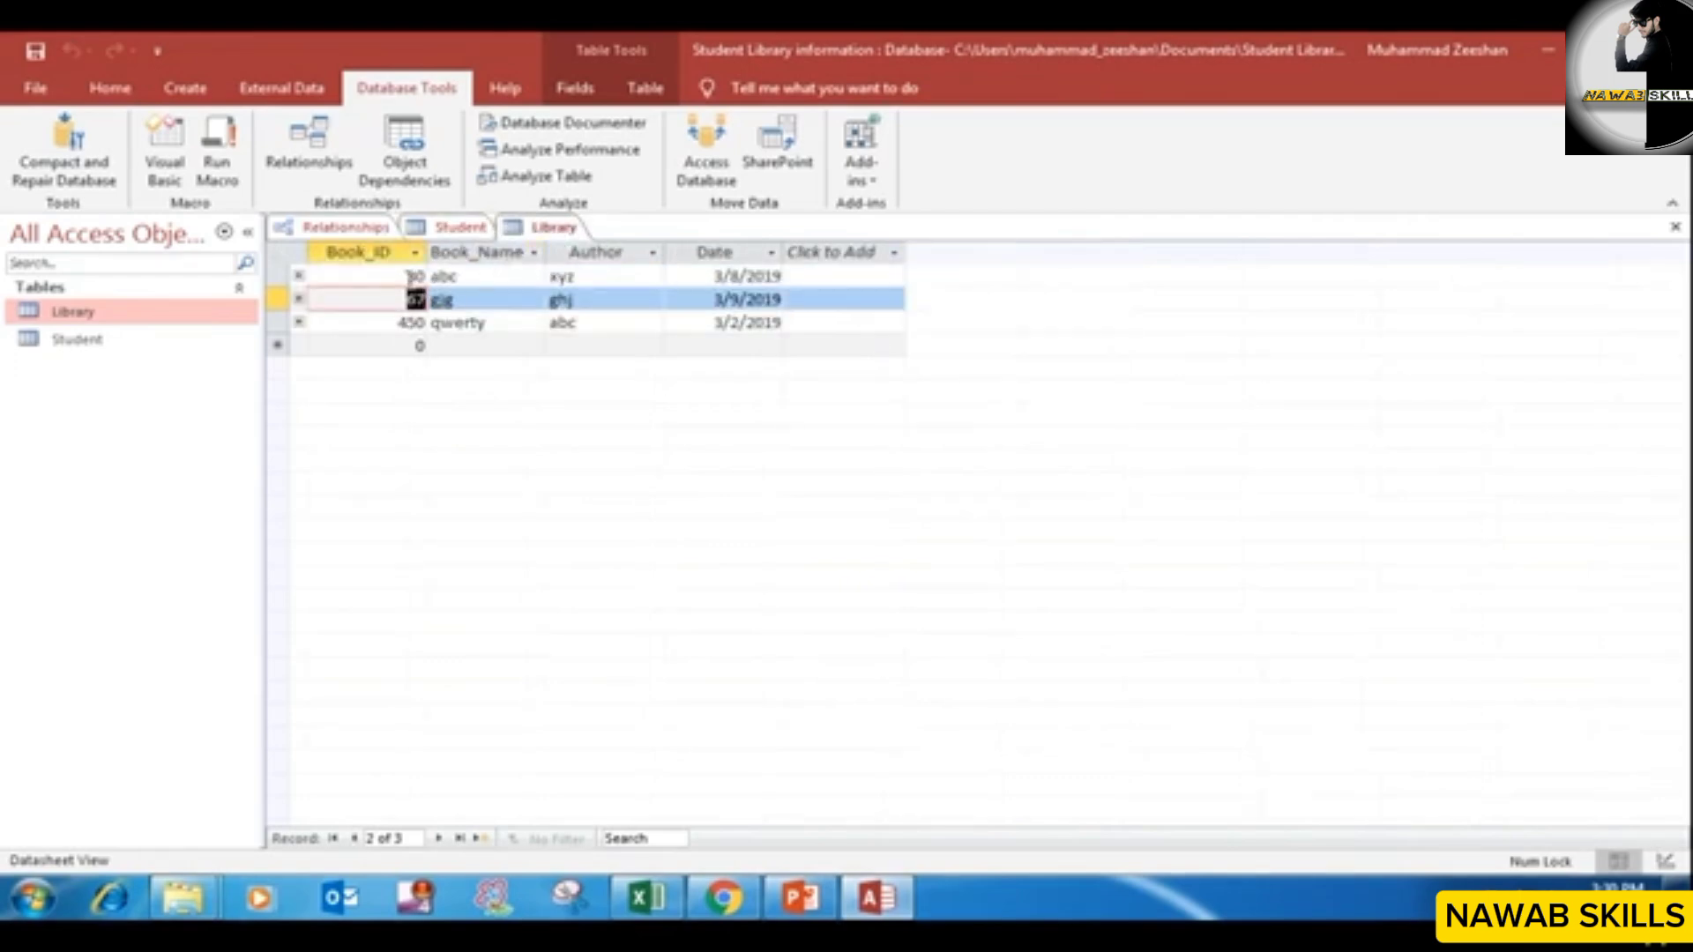
pyautogui.click(458, 227)
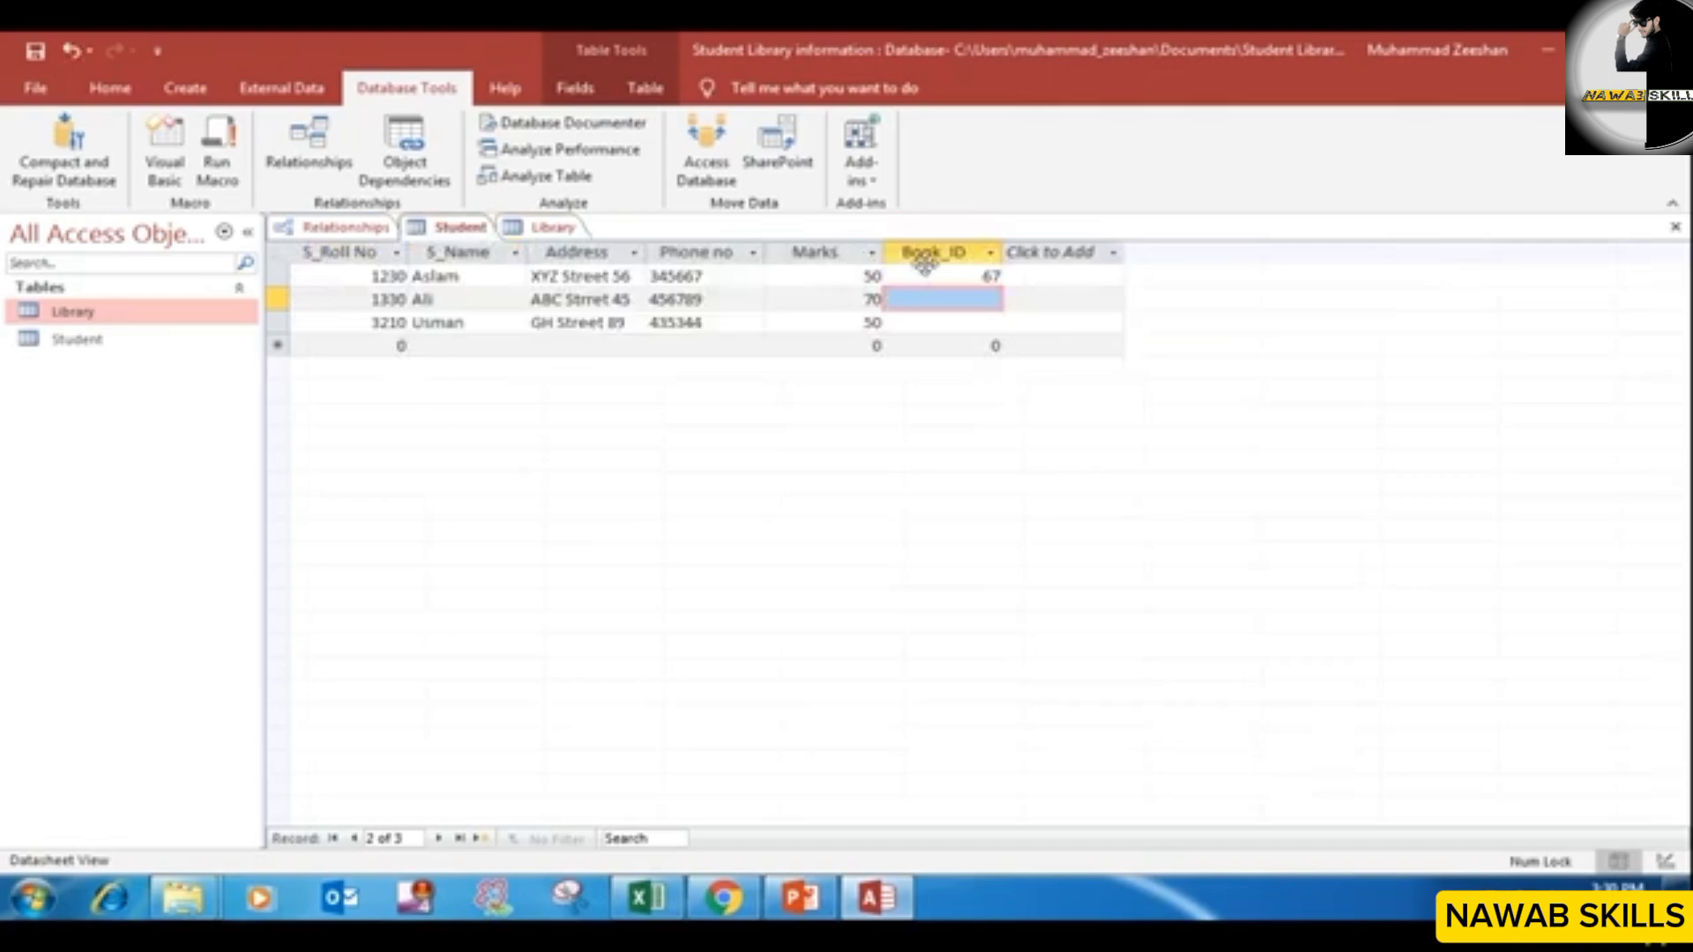
pyautogui.click(542, 228)
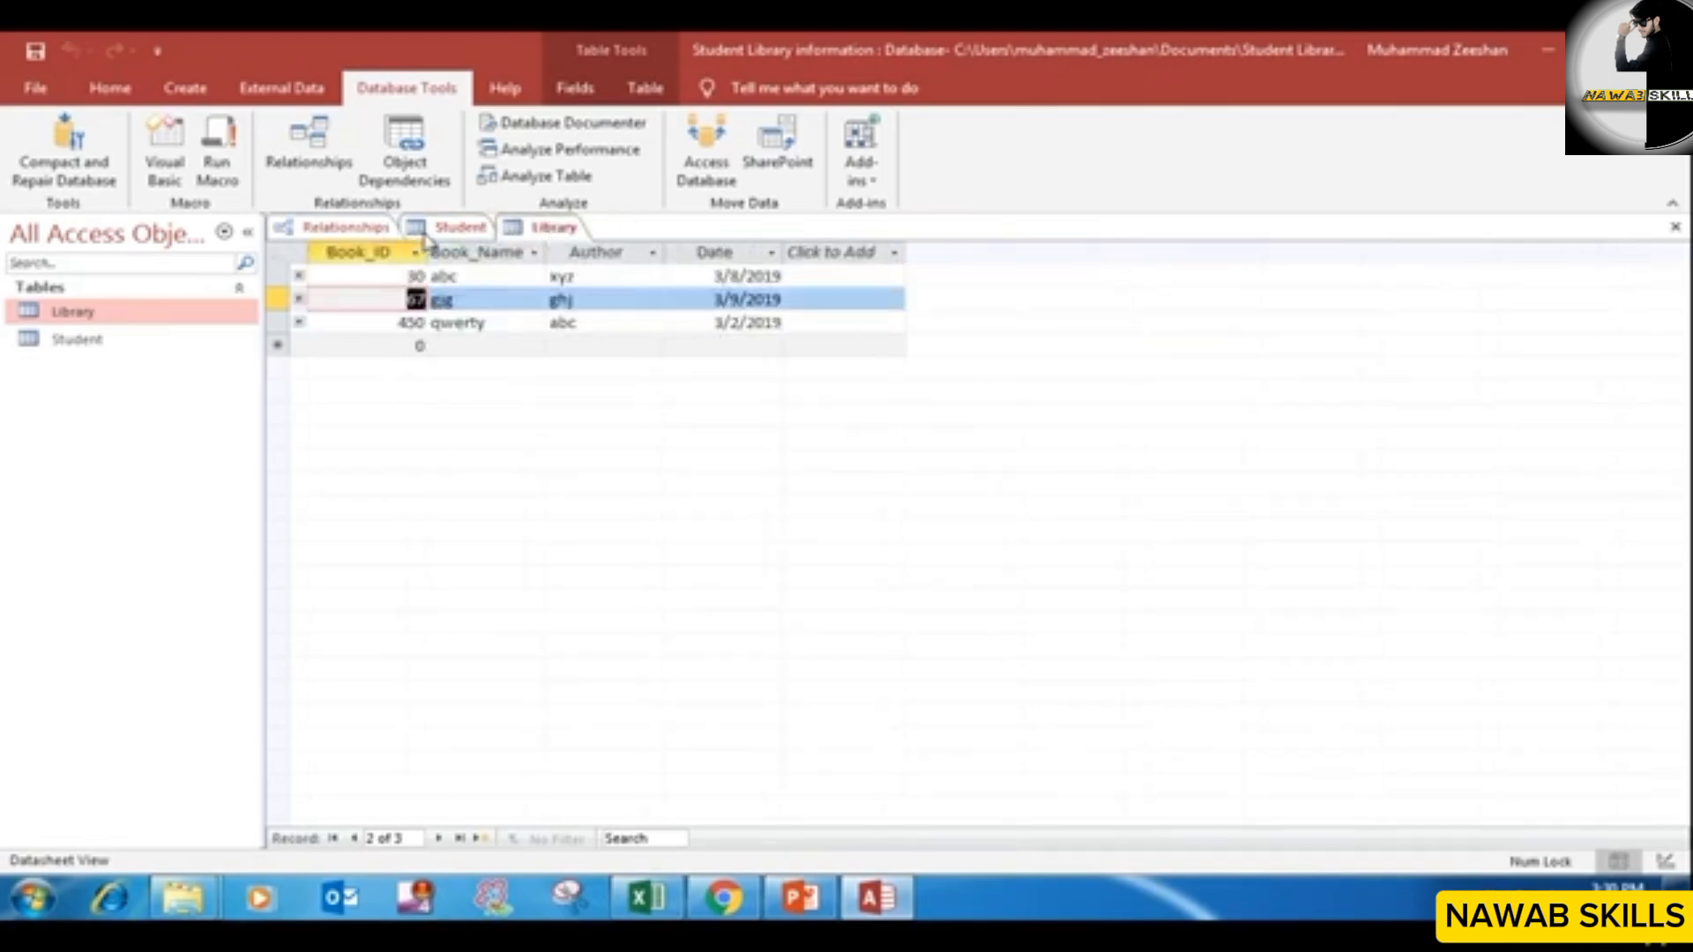
pyautogui.click(425, 233)
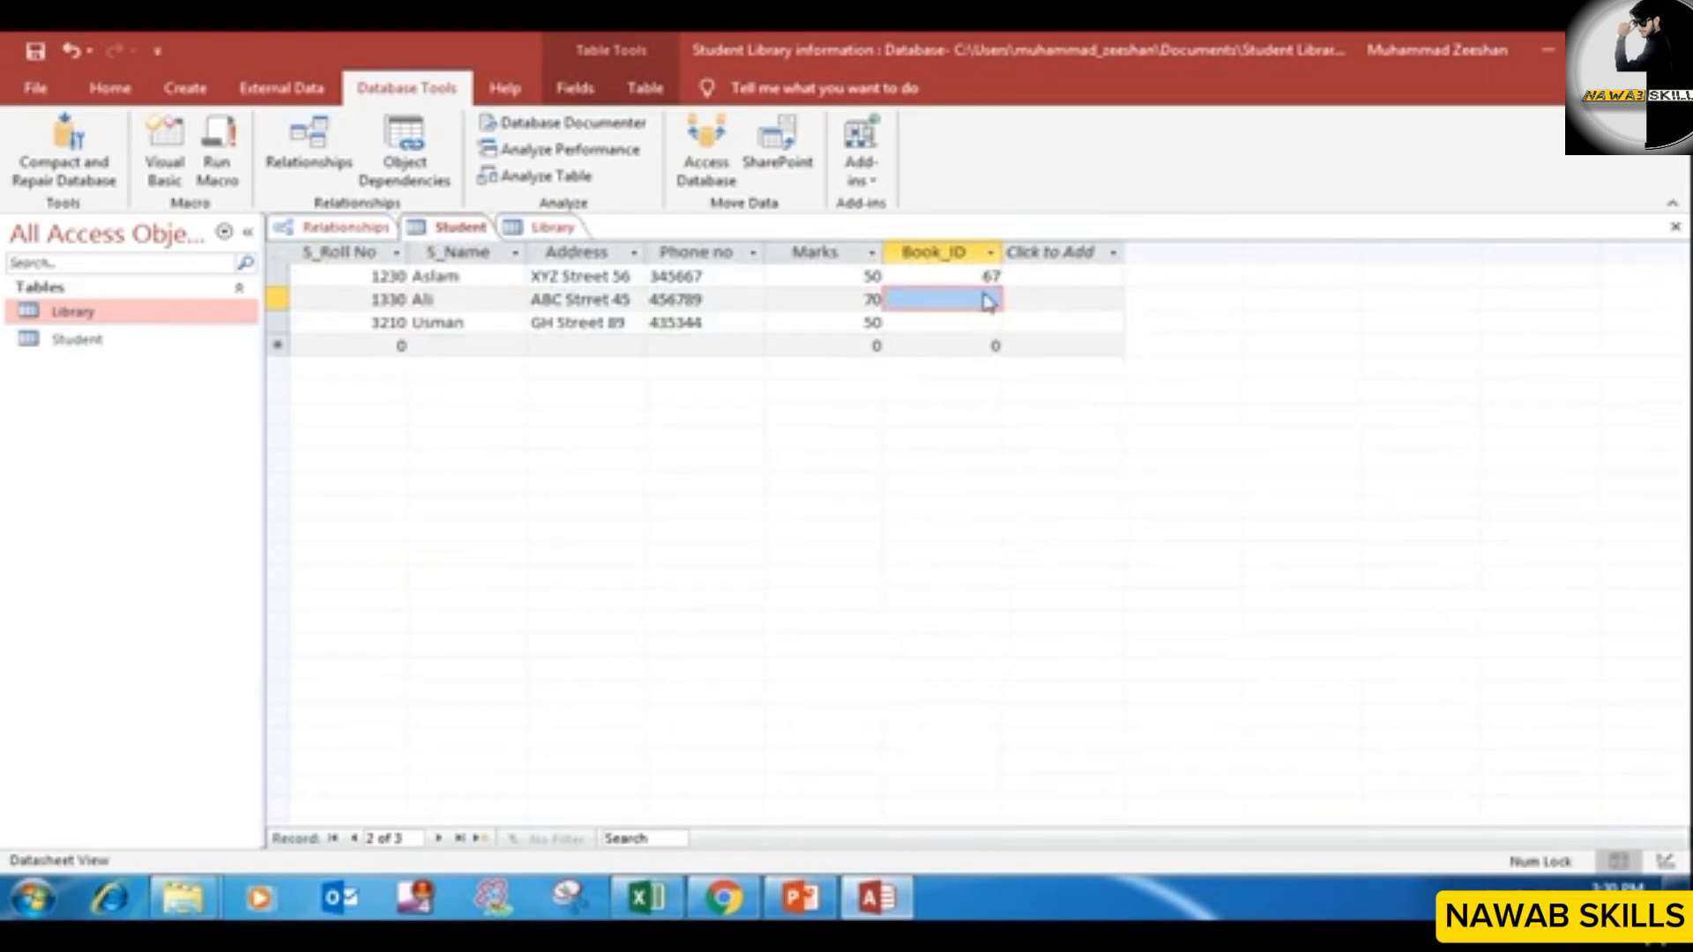
pyautogui.press('Tab')
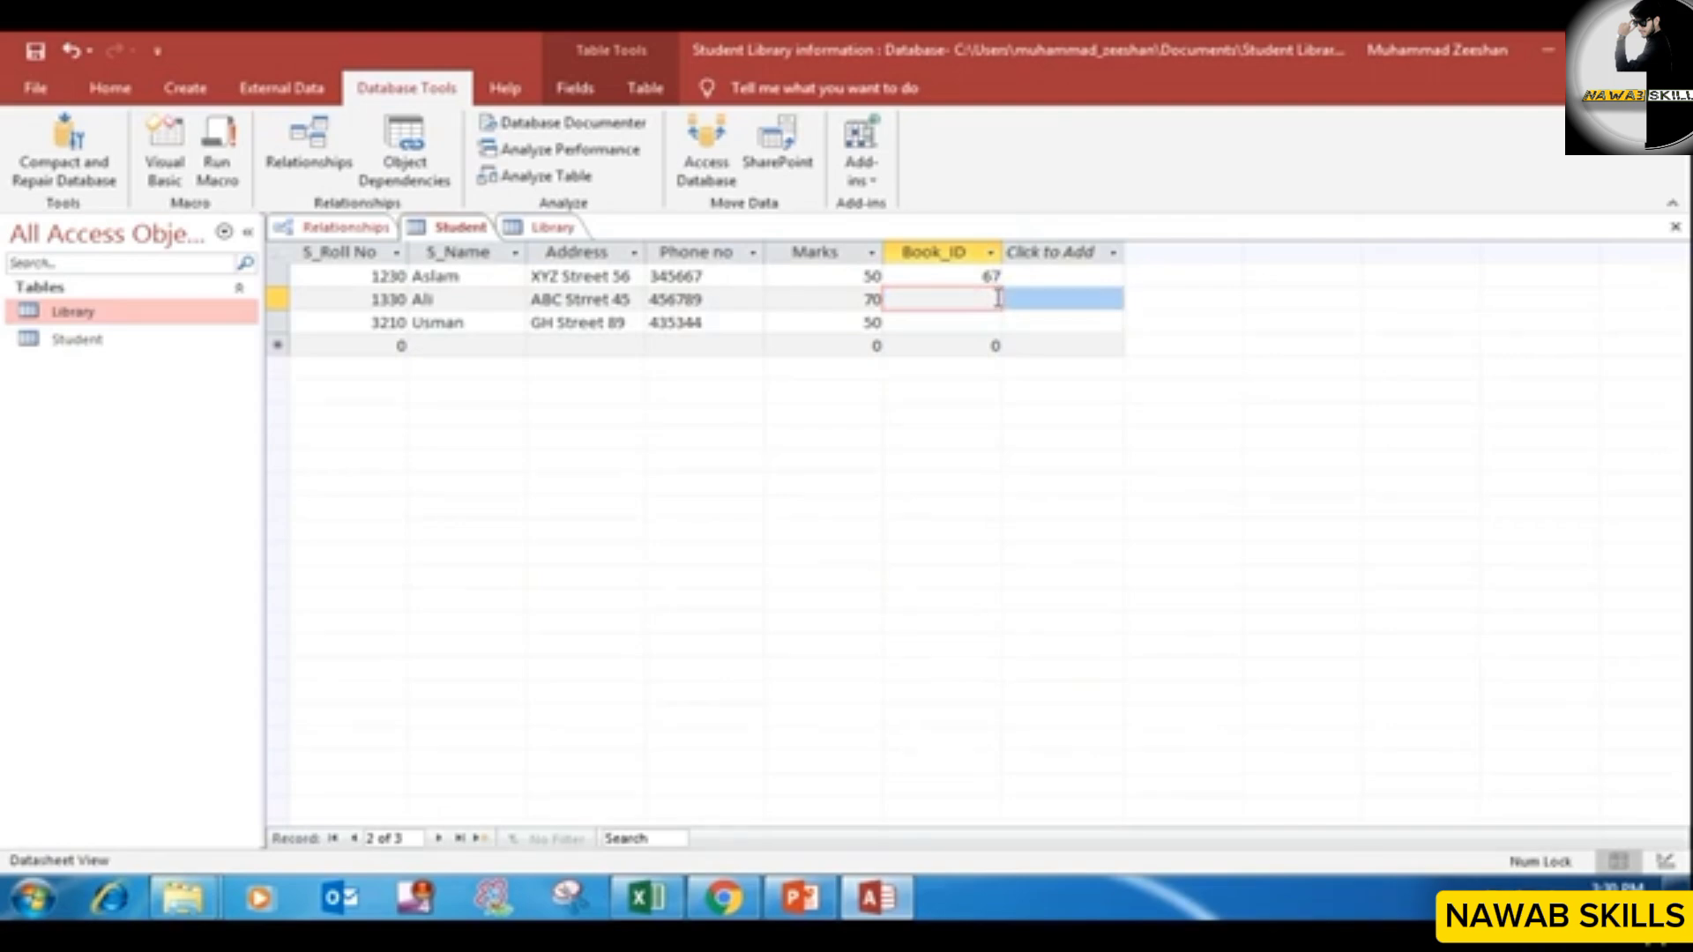
pyautogui.click(566, 231)
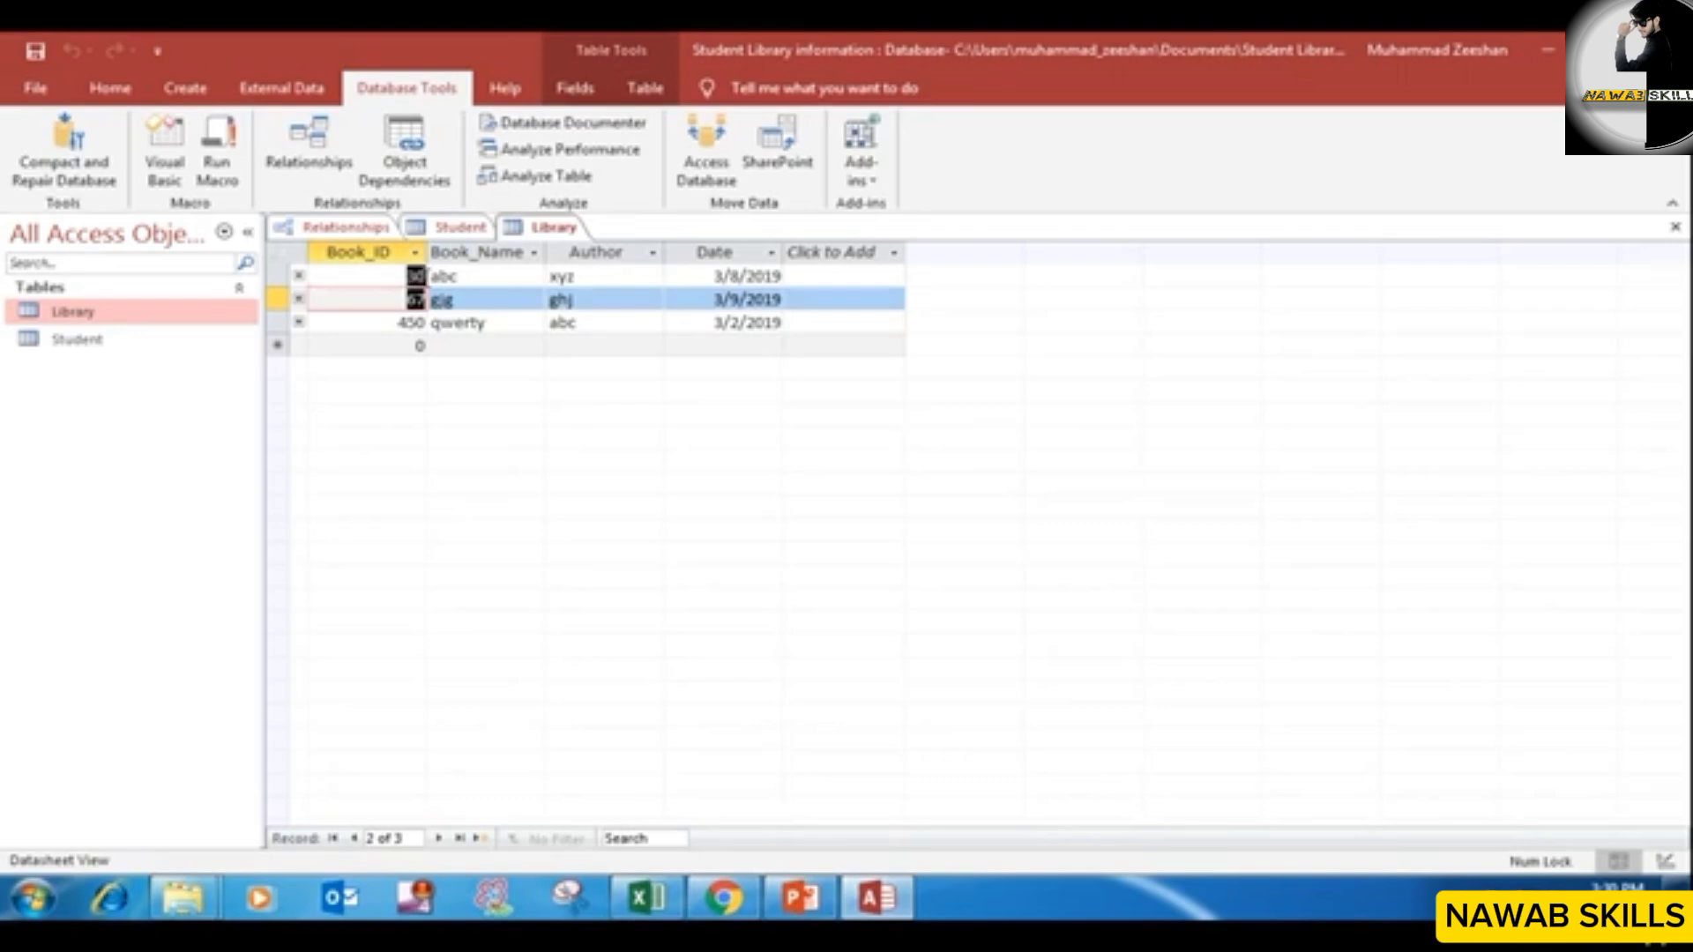
pyautogui.press('Up')
pyautogui.press('Down')
# Step: Try to save the second student record with Book_ID 12, which does not exist in Library
pyautogui.click(445, 231)
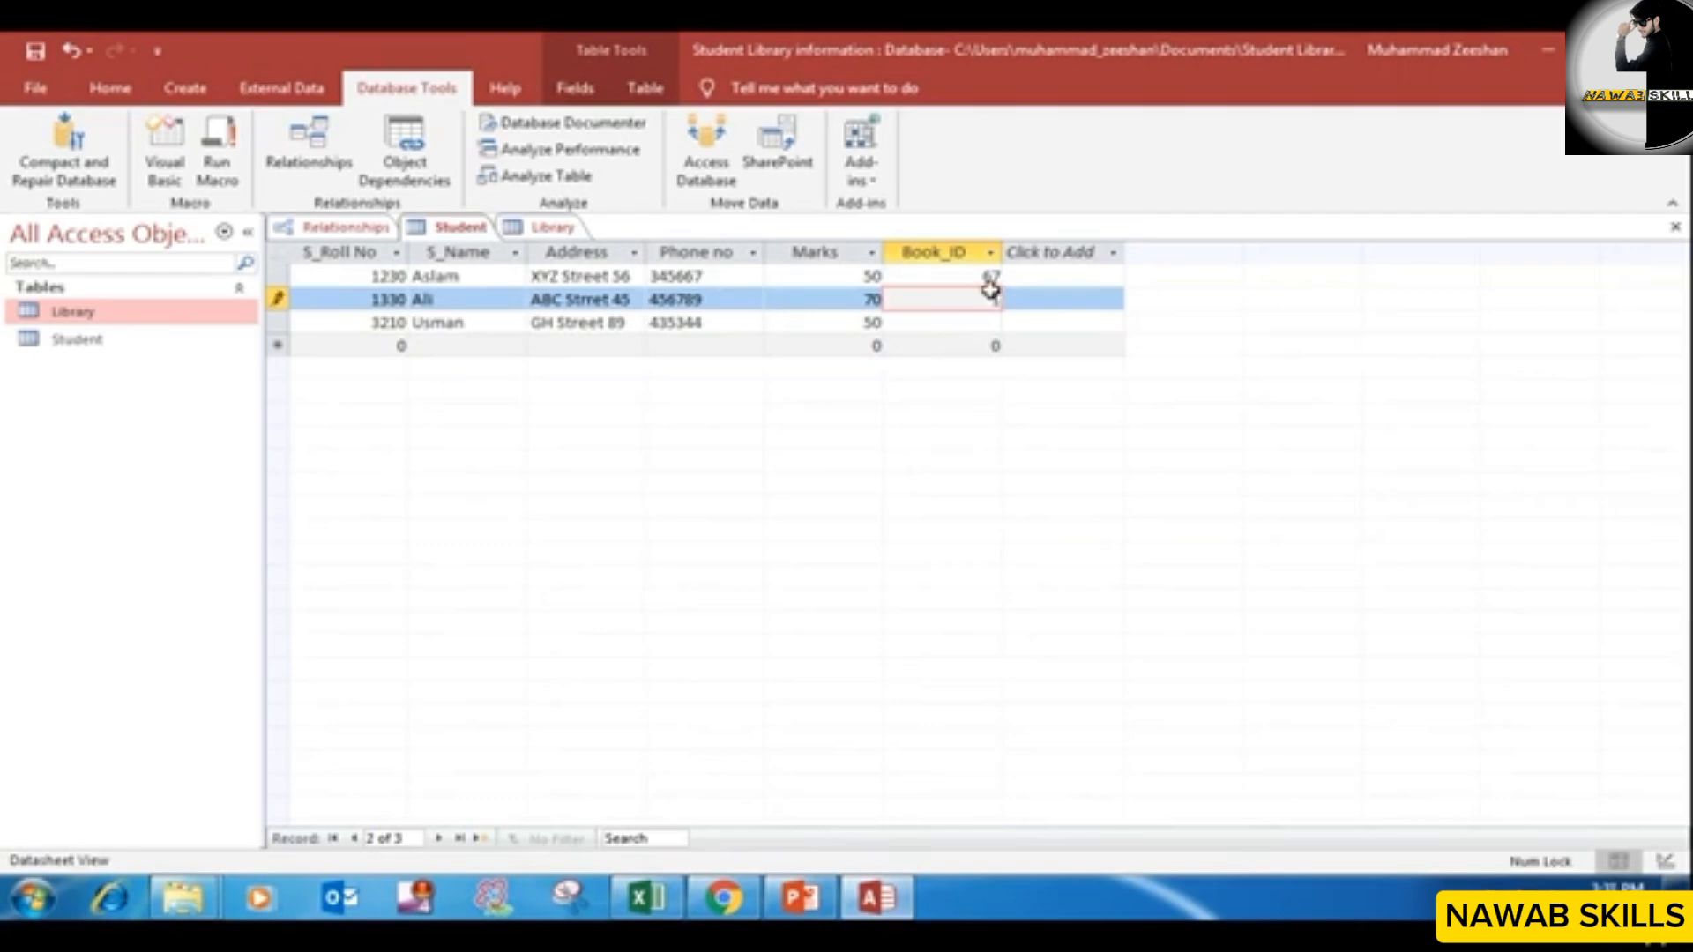
pyautogui.click(573, 232)
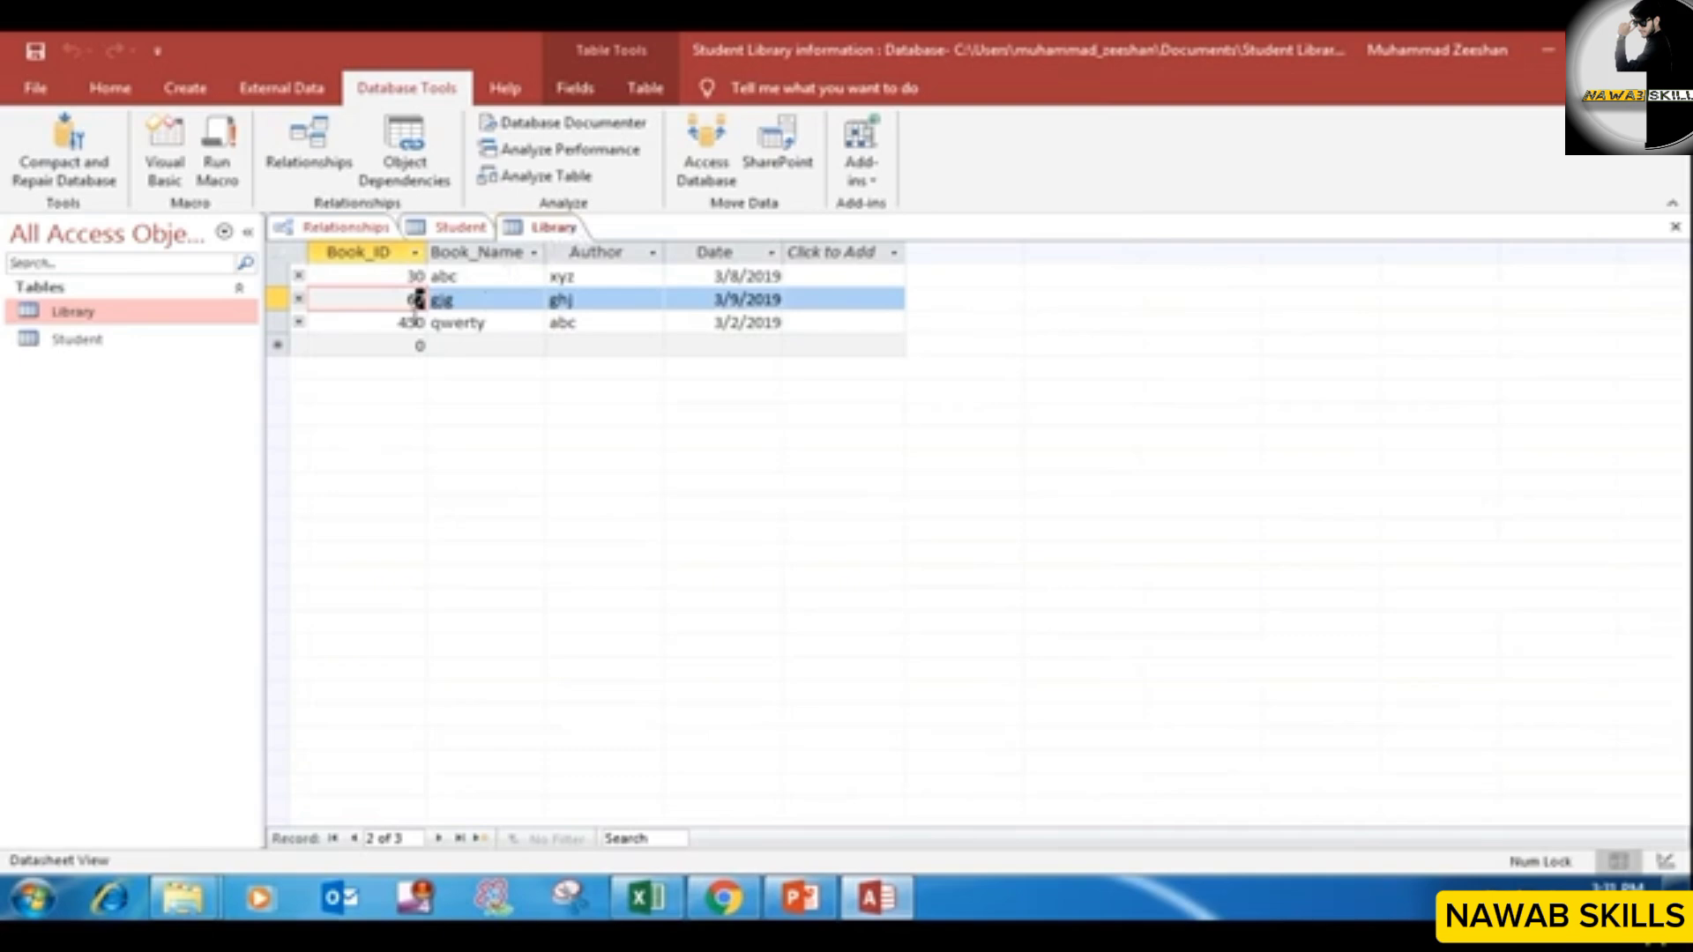
pyautogui.click(461, 231)
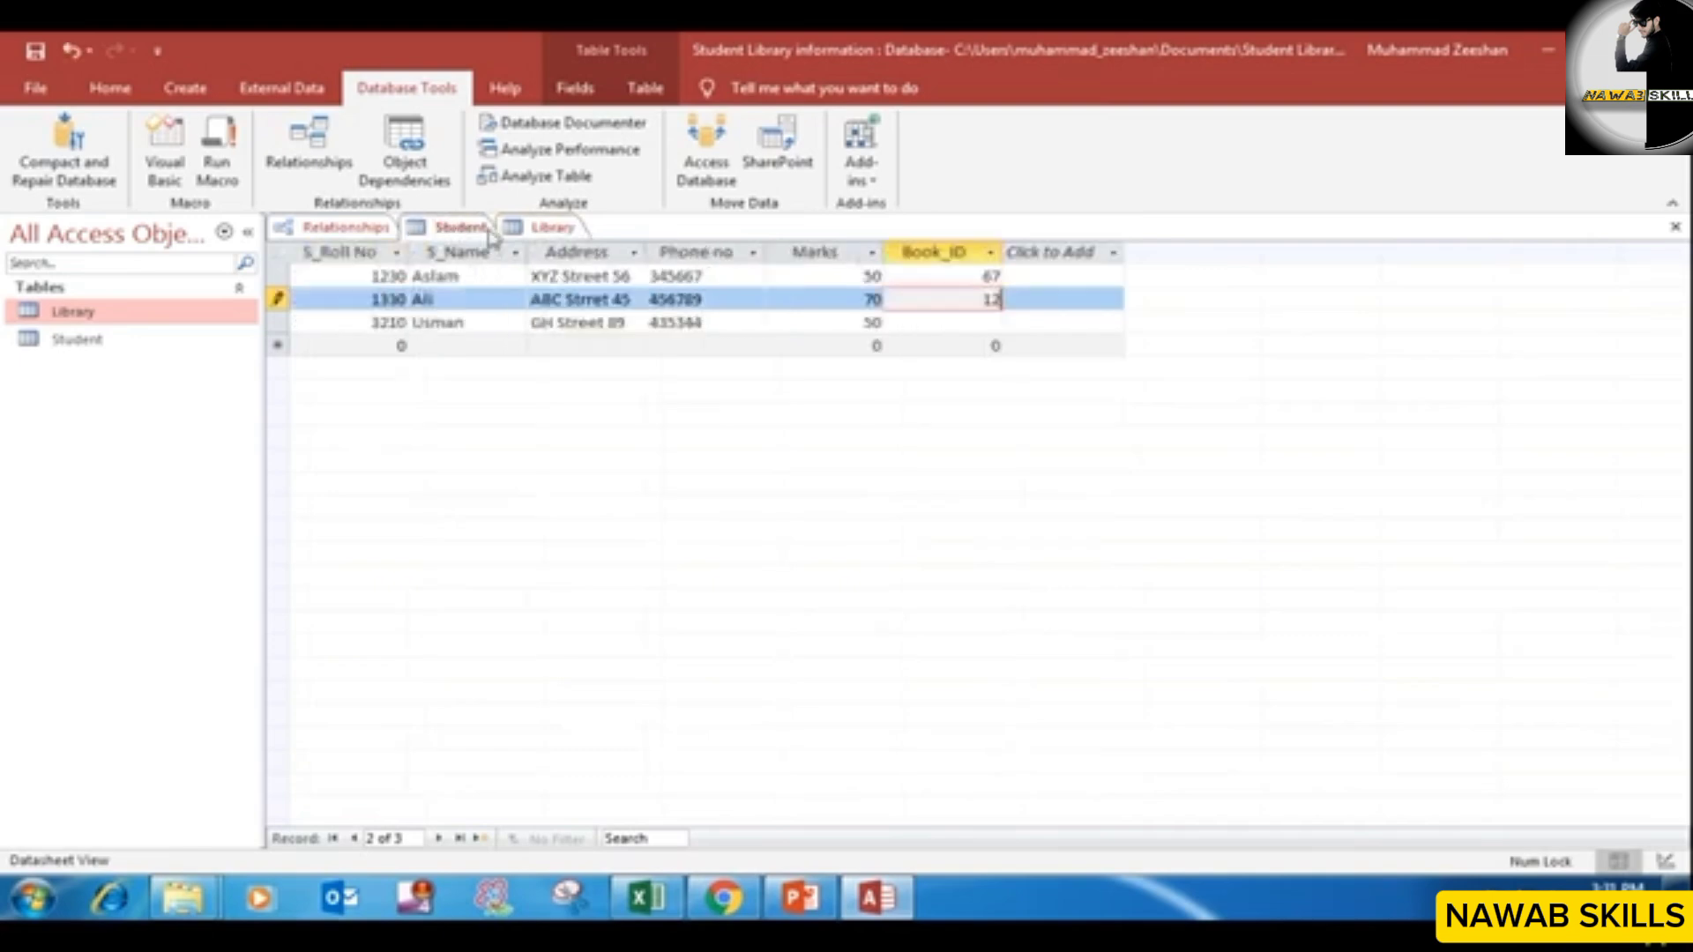
pyautogui.click(986, 326)
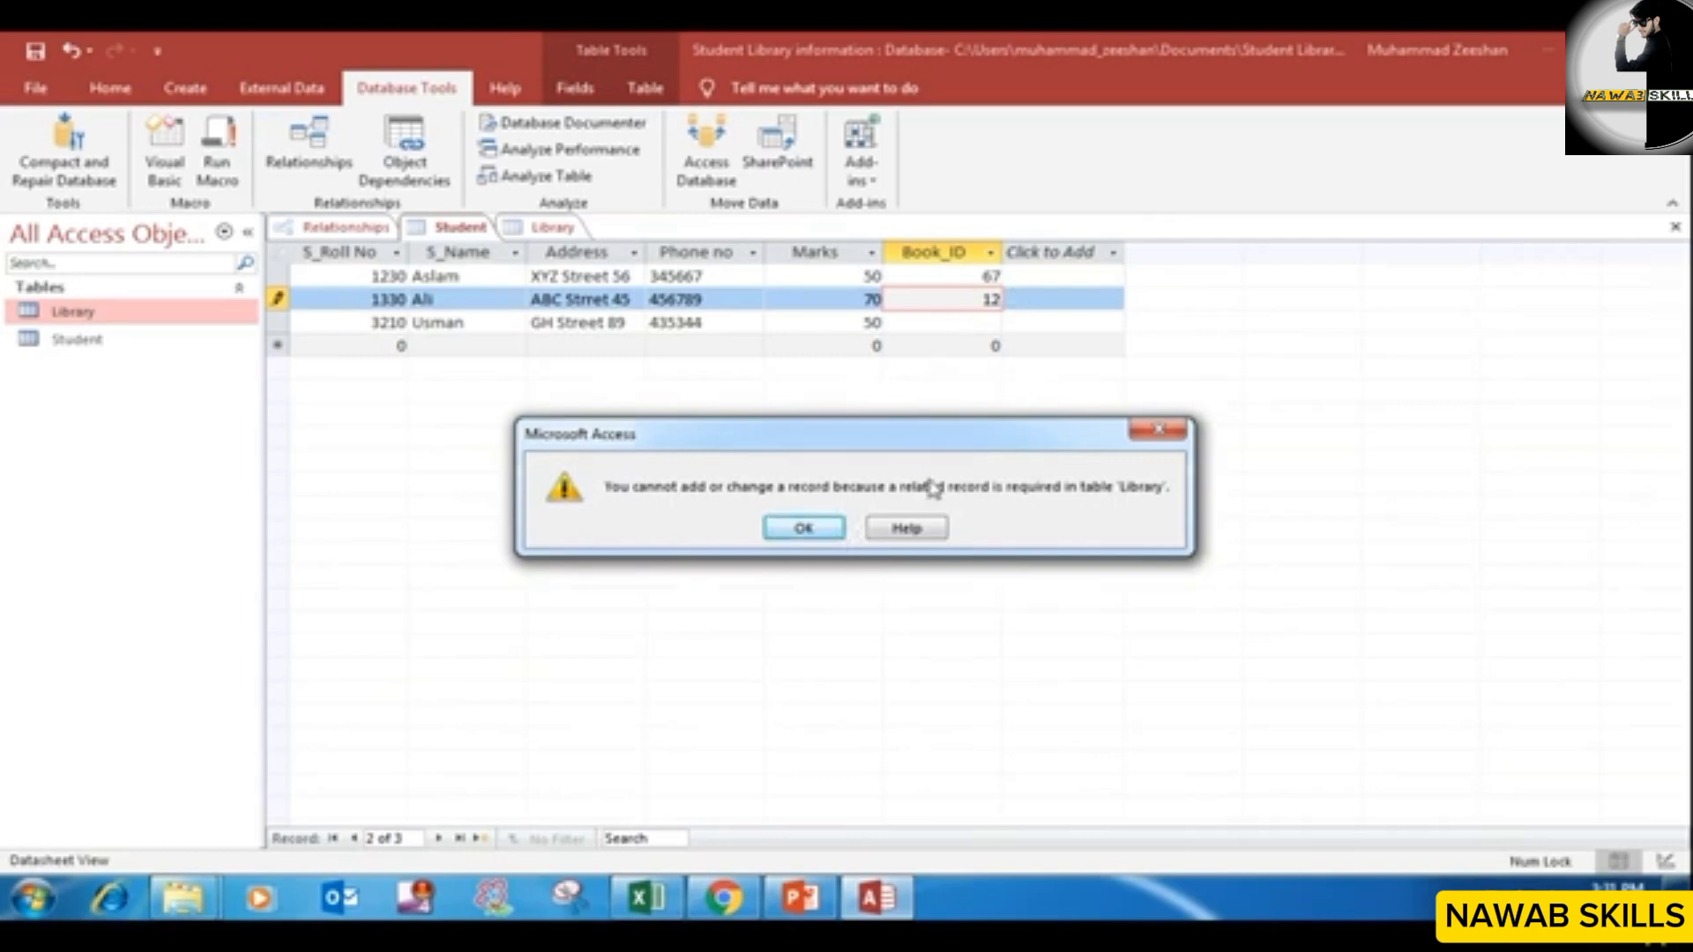
pyautogui.click(804, 529)
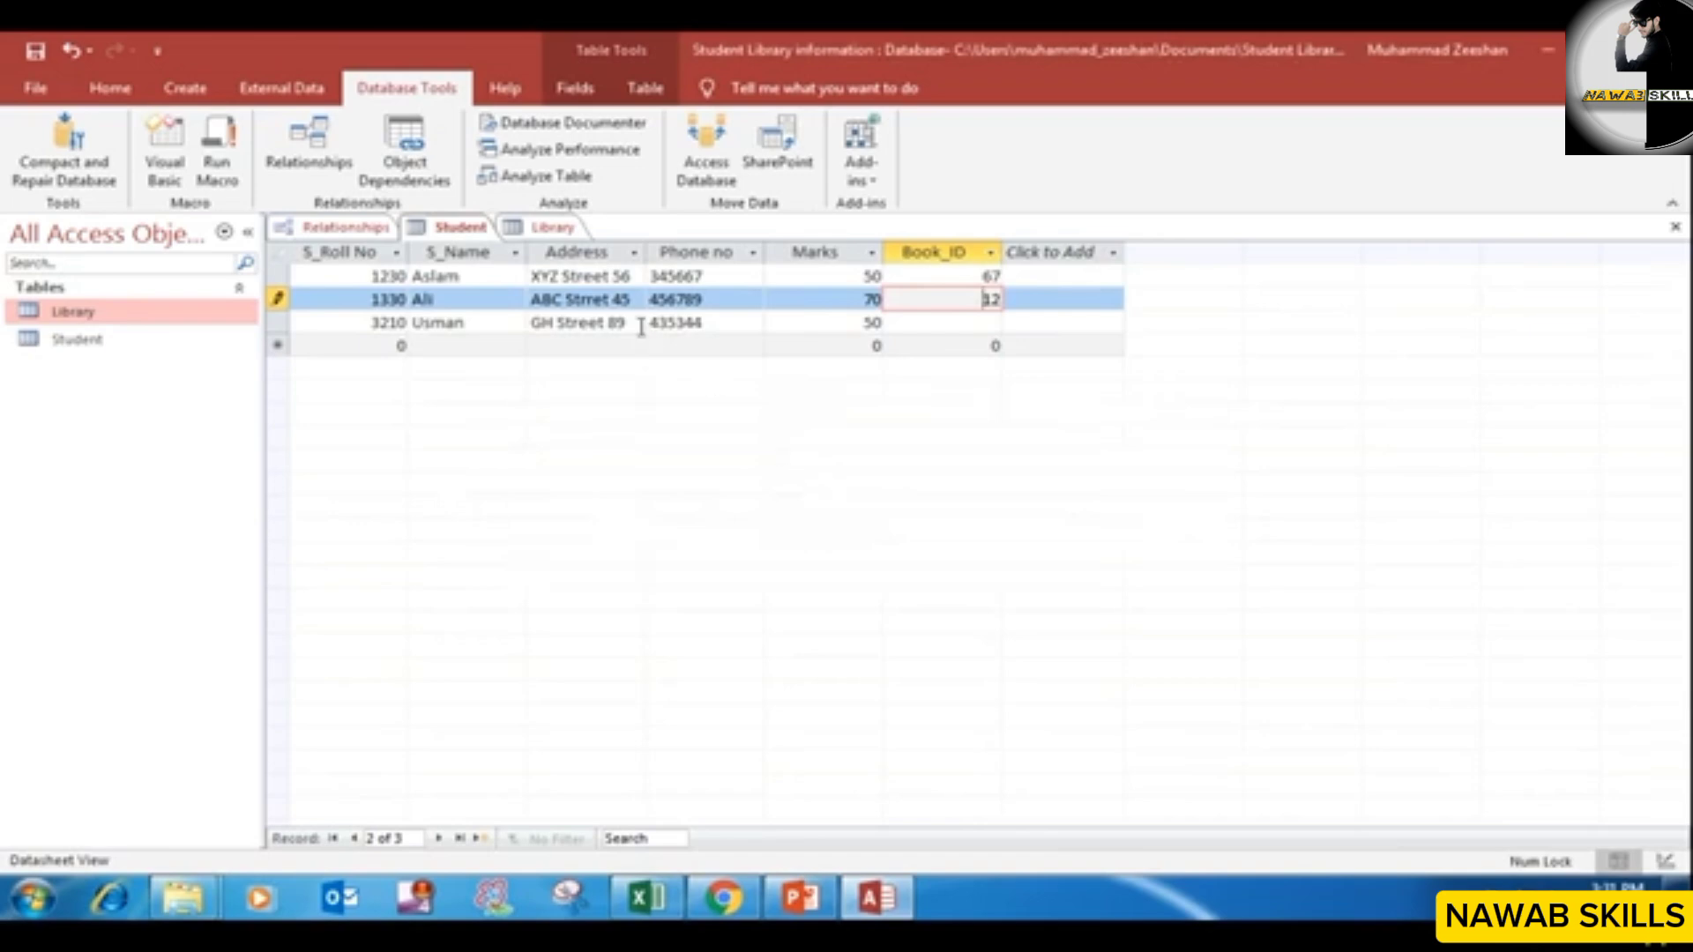
# Step: Recheck Book_ID in both tables, and examine Library's Book_ID data type and field properties in Design View
pyautogui.click(534, 230)
pyautogui.click(463, 230)
pyautogui.click(529, 231)
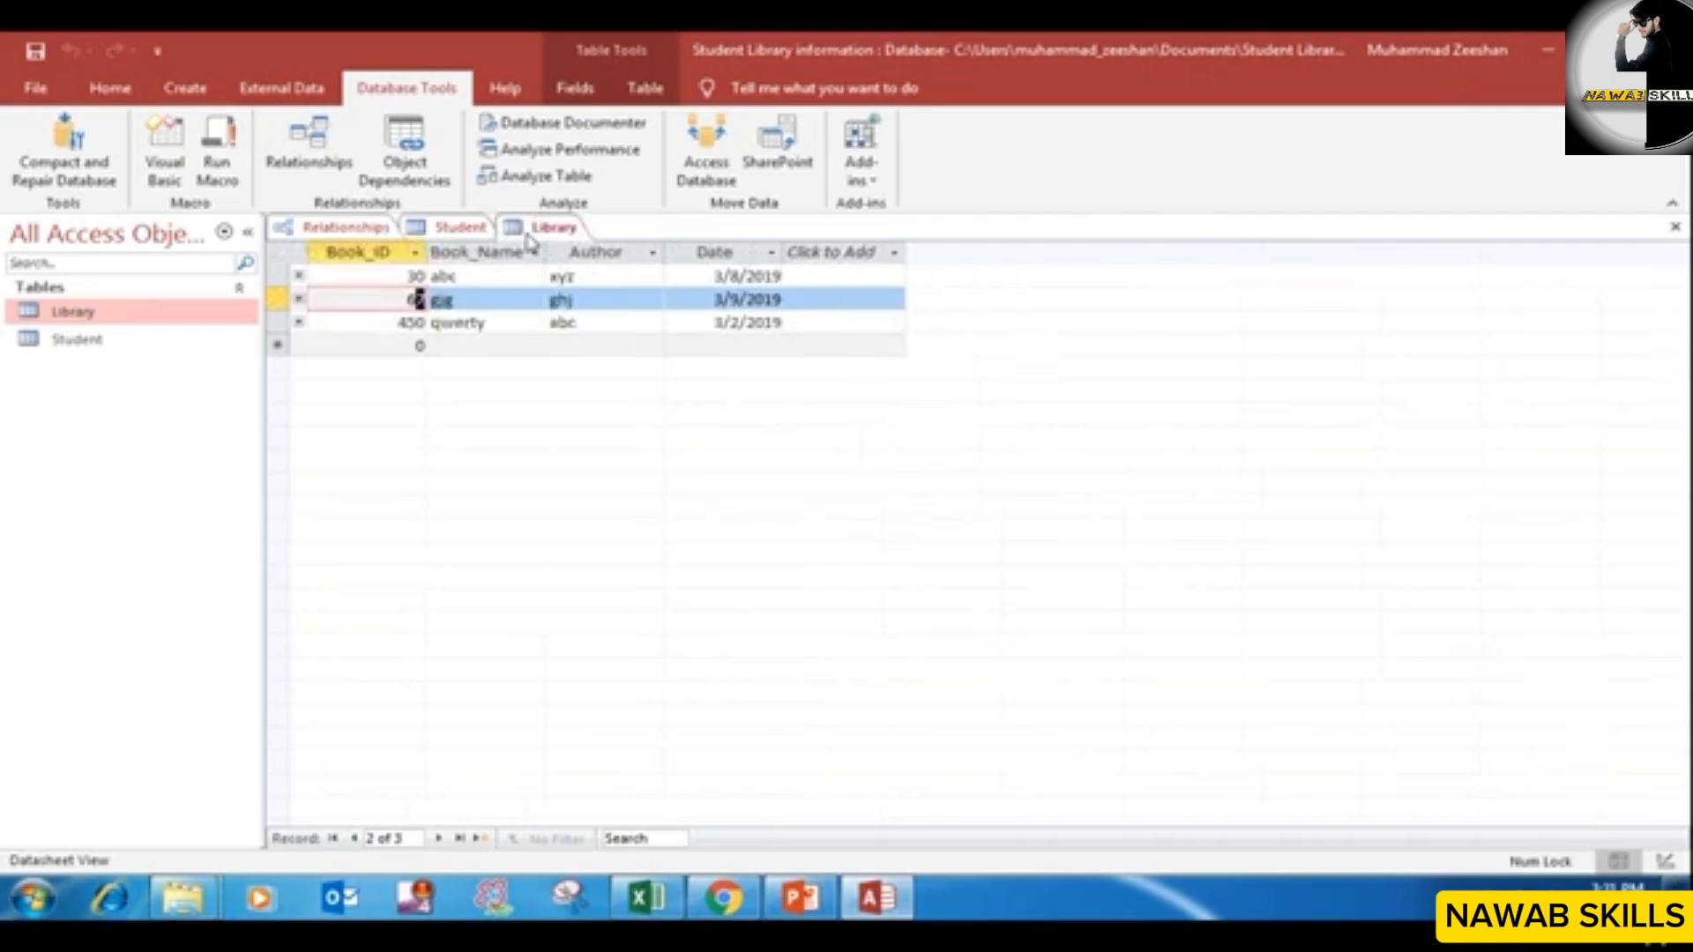
pyautogui.click(468, 229)
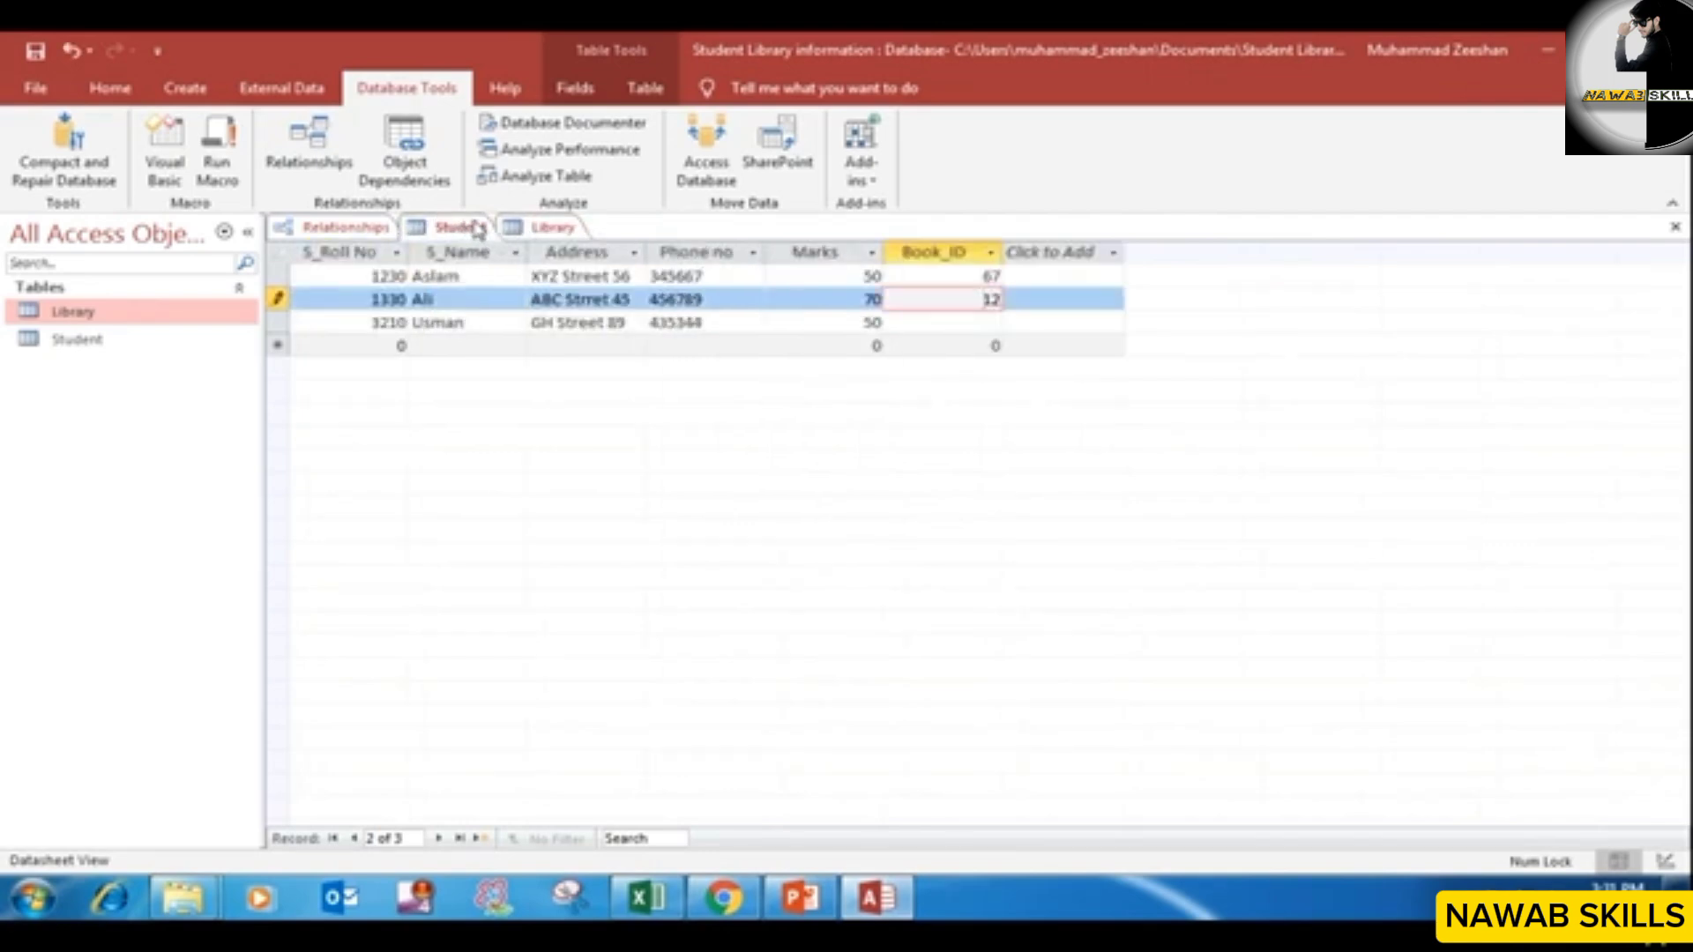
pyautogui.click(537, 231)
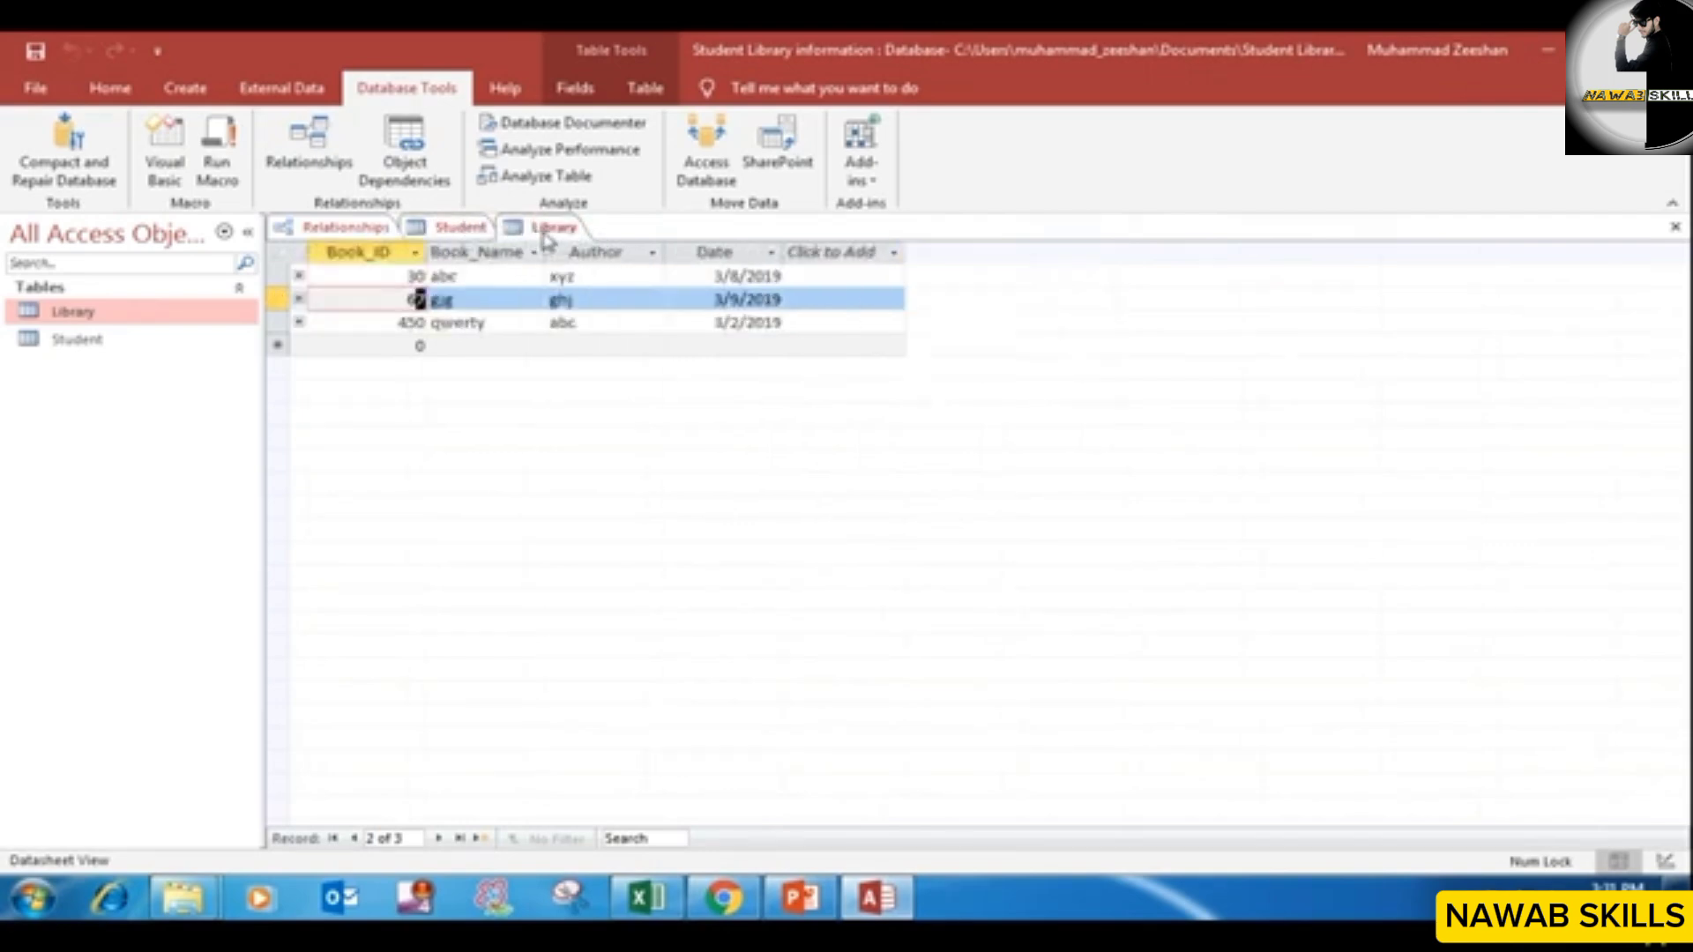
pyautogui.rightClick(543, 231)
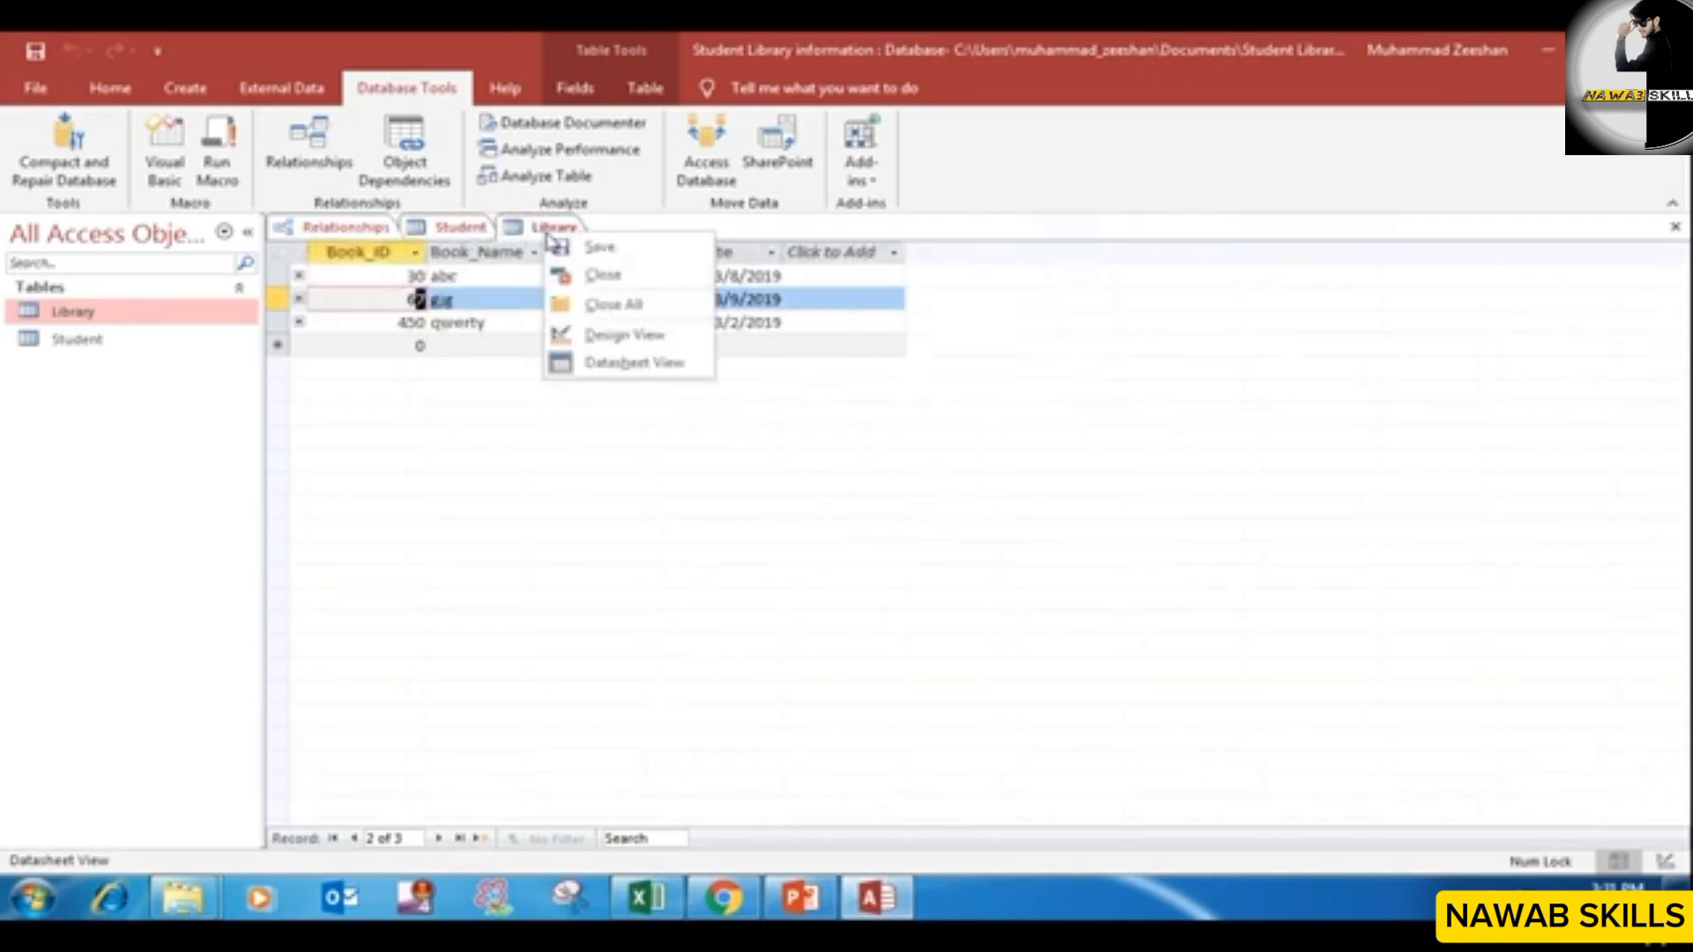
pyautogui.click(633, 339)
pyautogui.click(365, 276)
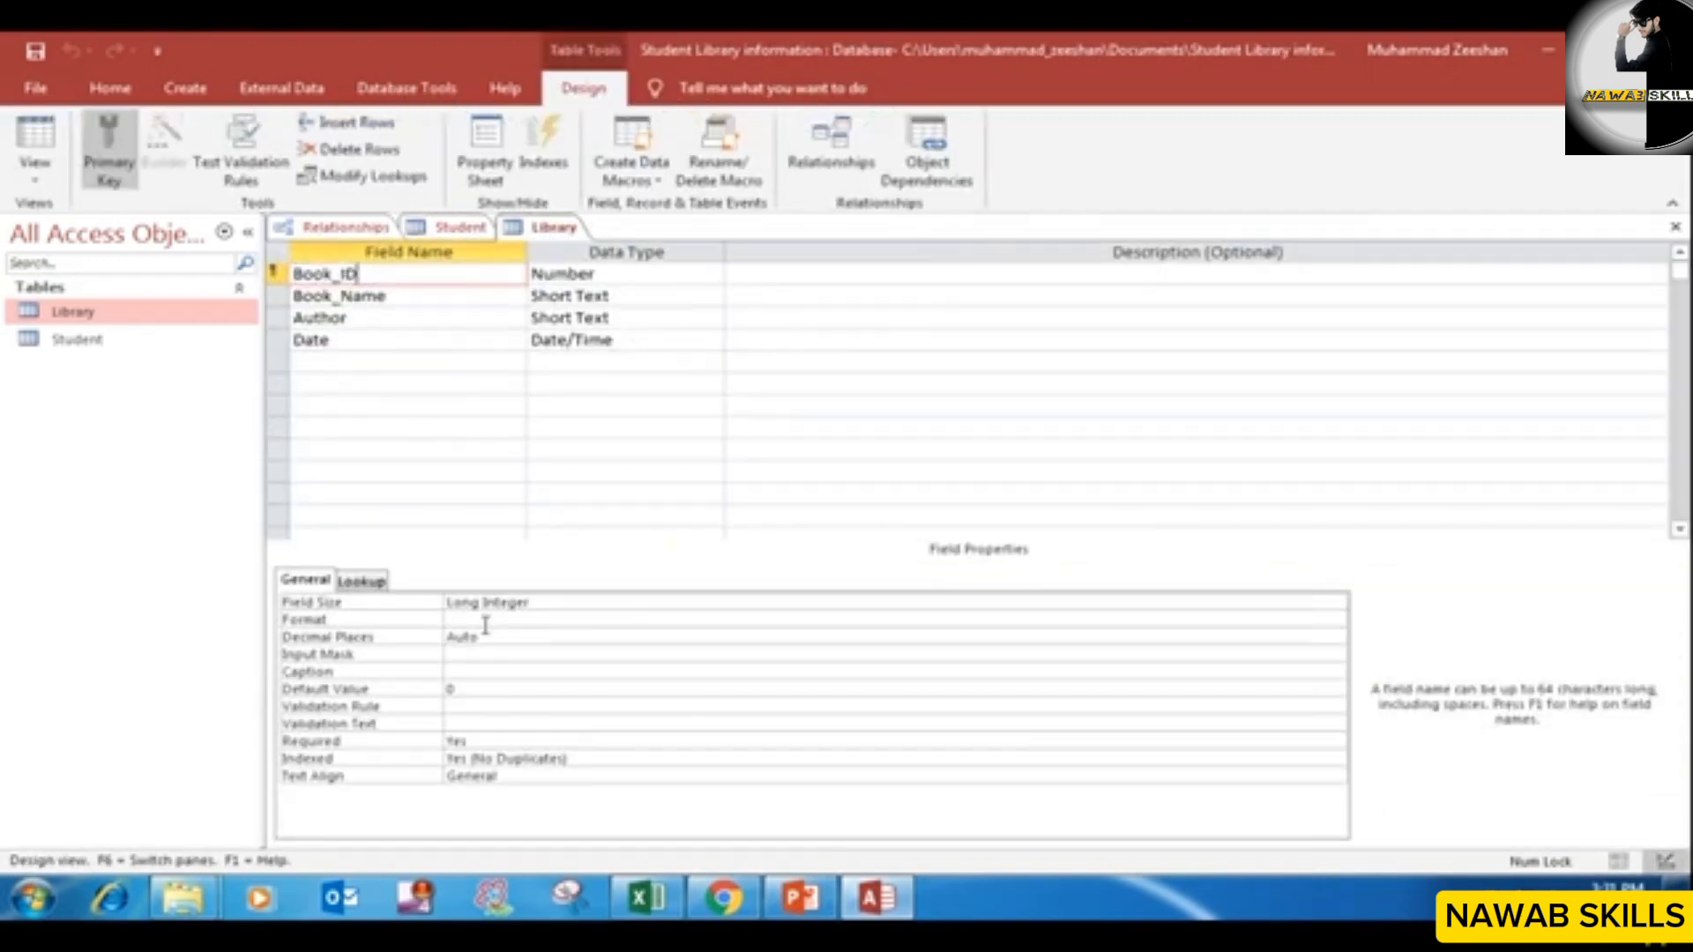
pyautogui.click(683, 274)
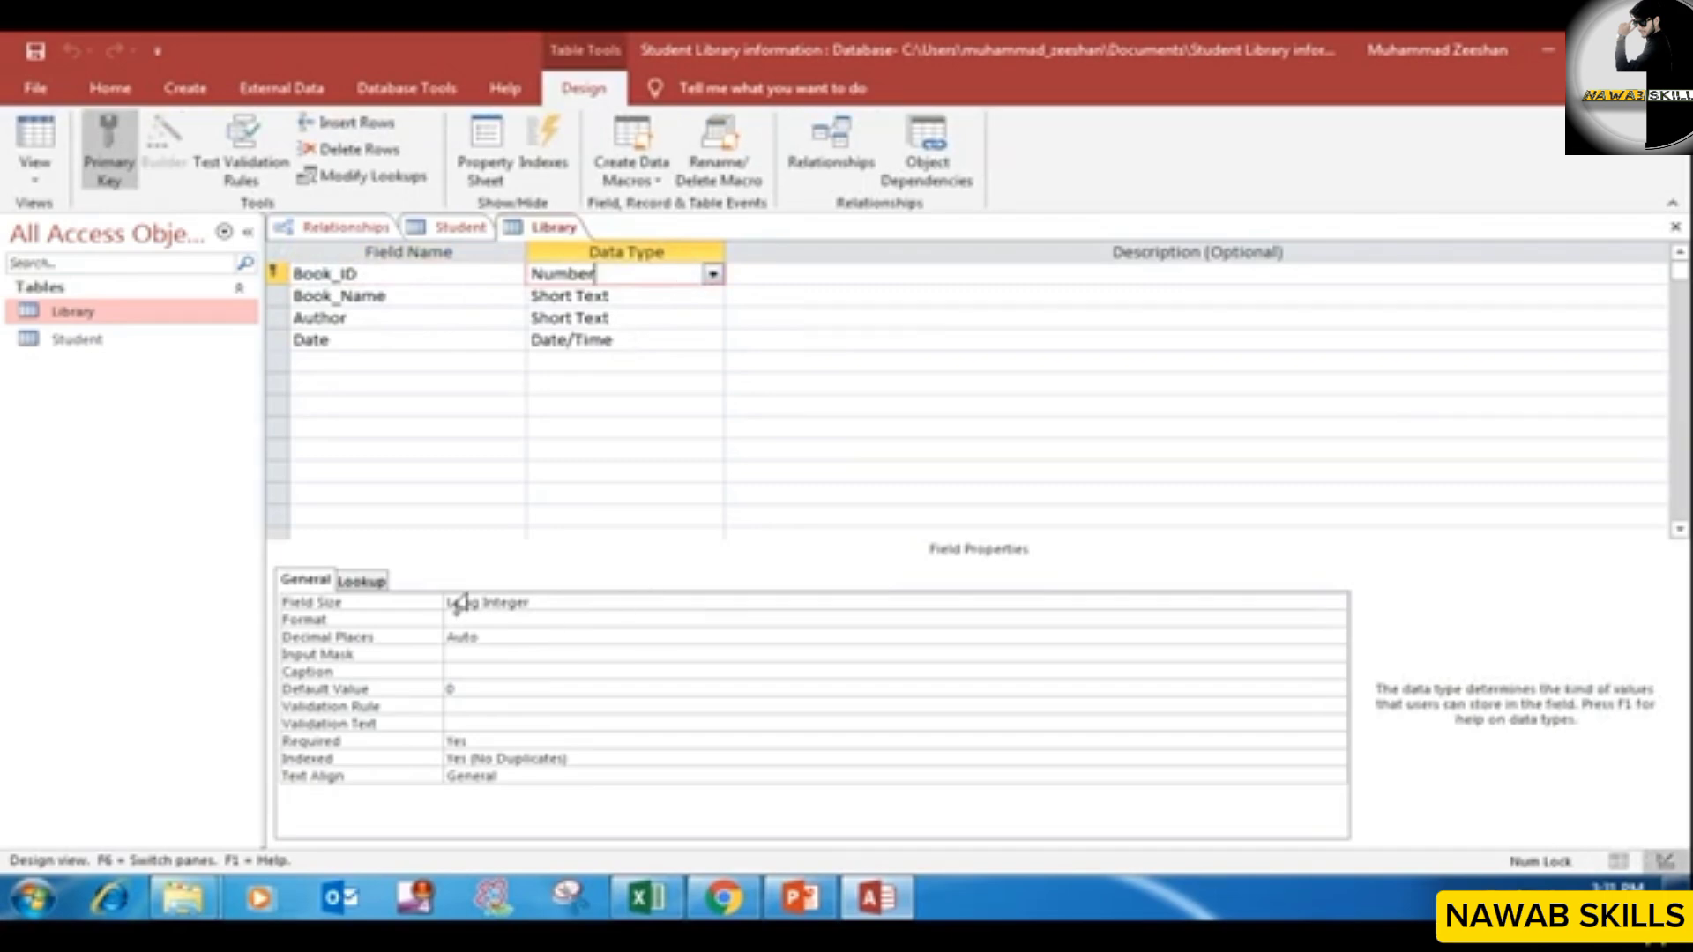
# Step: Open the Student table in Design View to inspect its field definitions
pyautogui.click(457, 229)
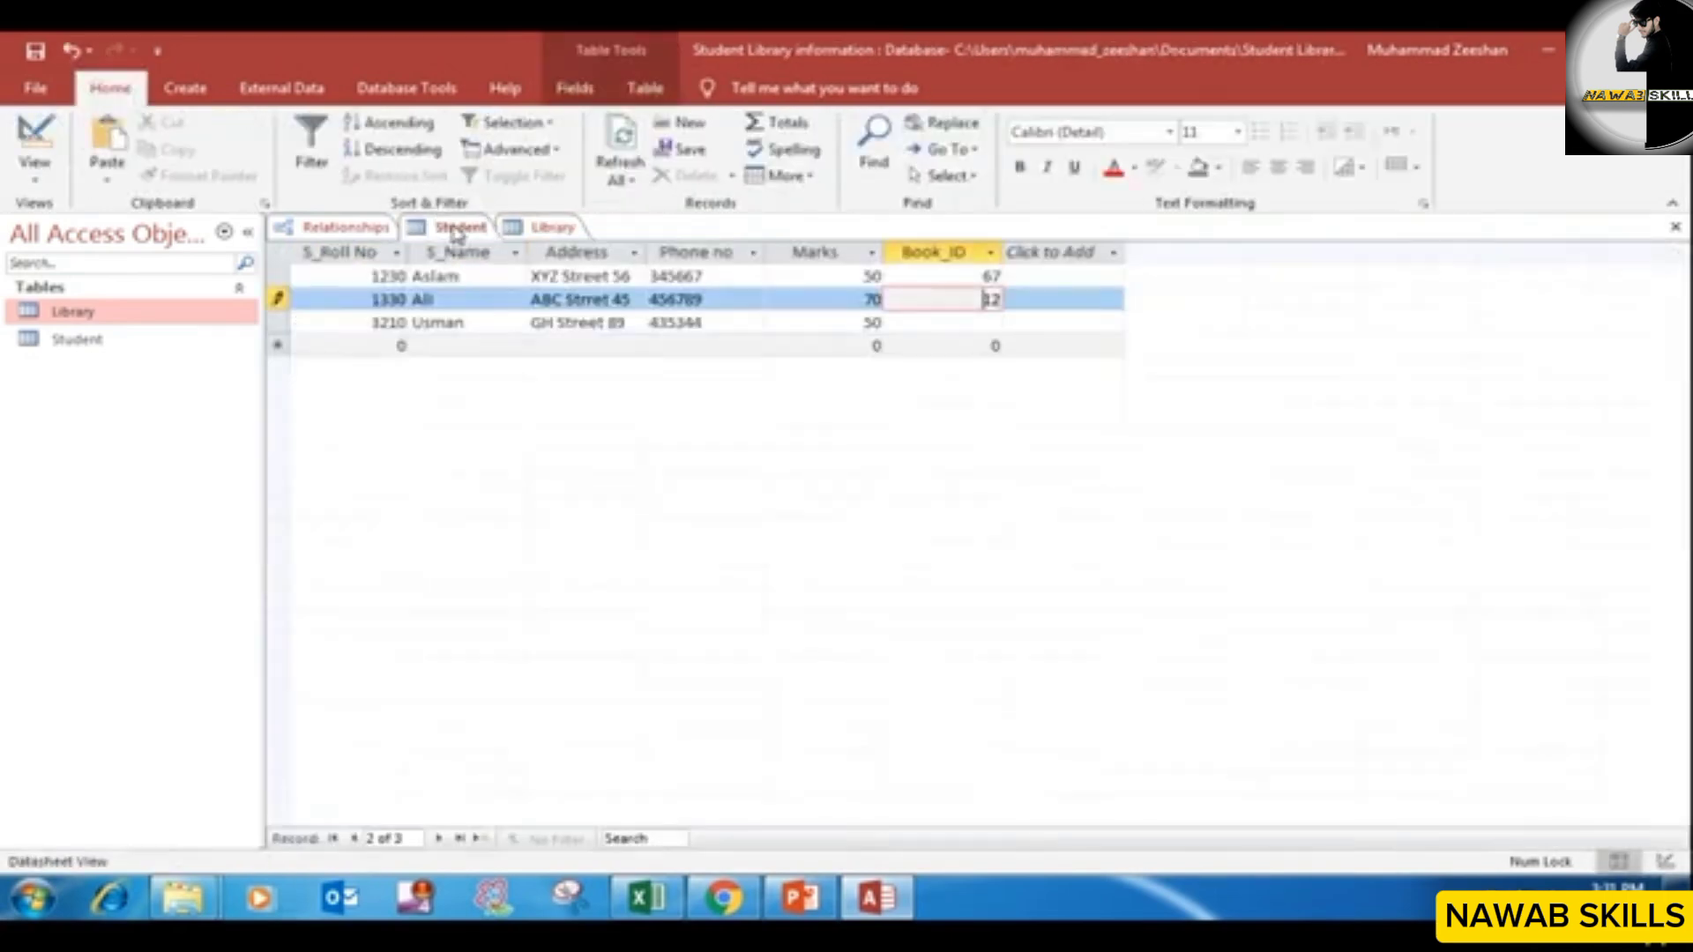
pyautogui.rightClick(457, 229)
pyautogui.click(510, 325)
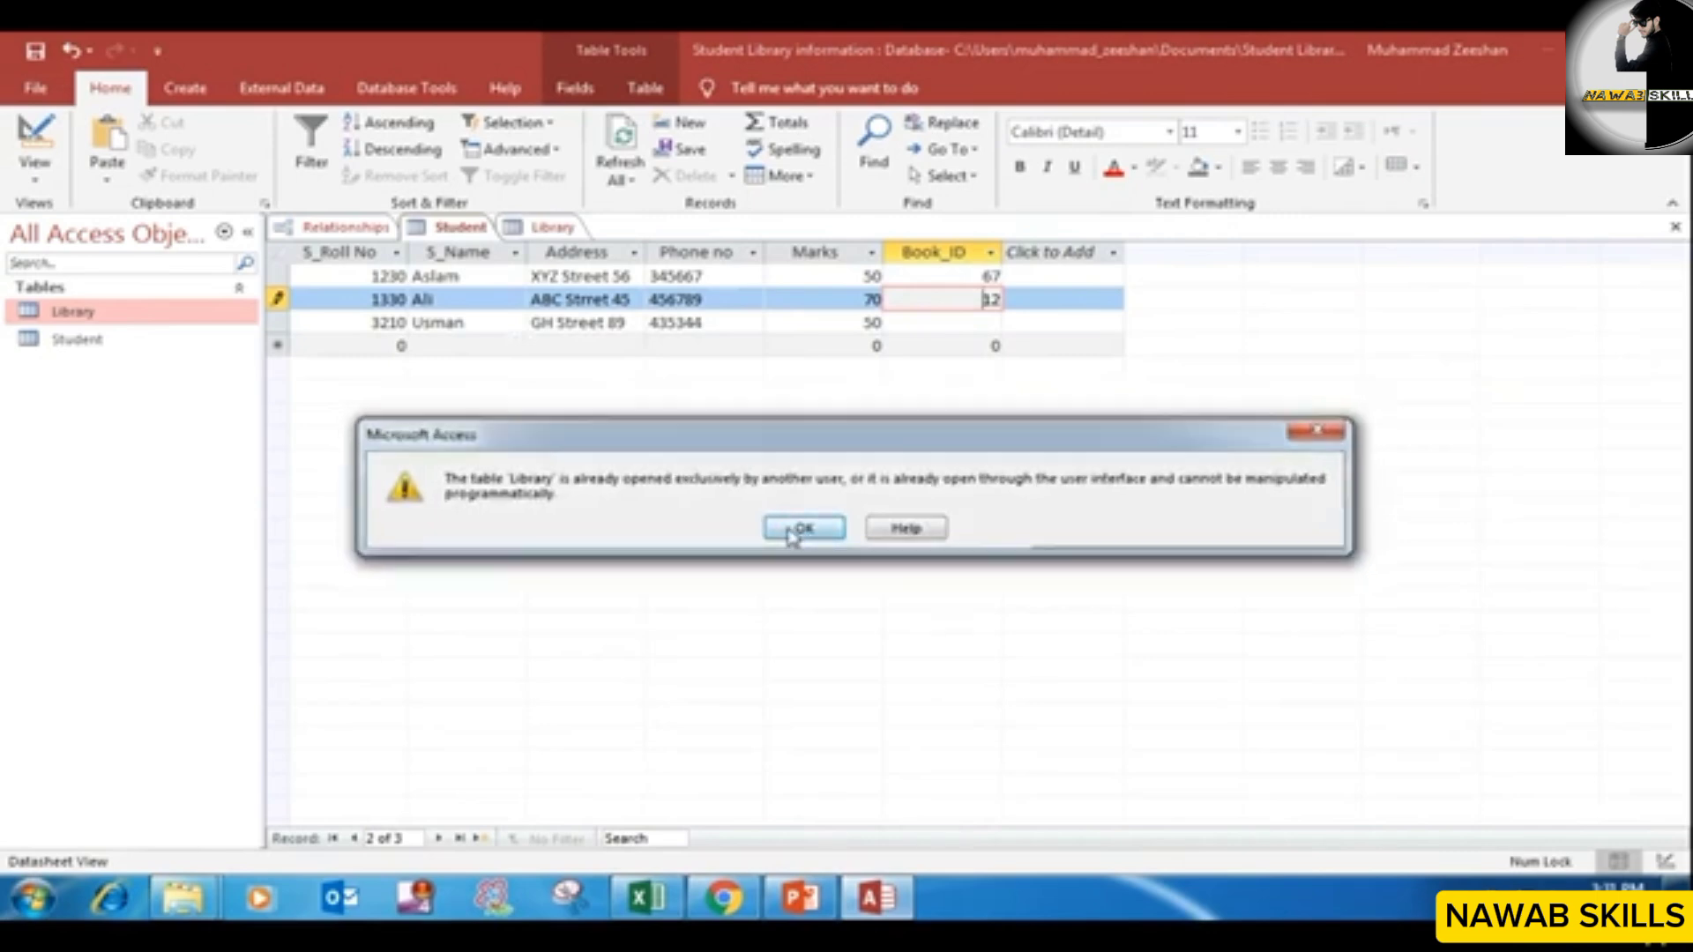
pyautogui.click(803, 527)
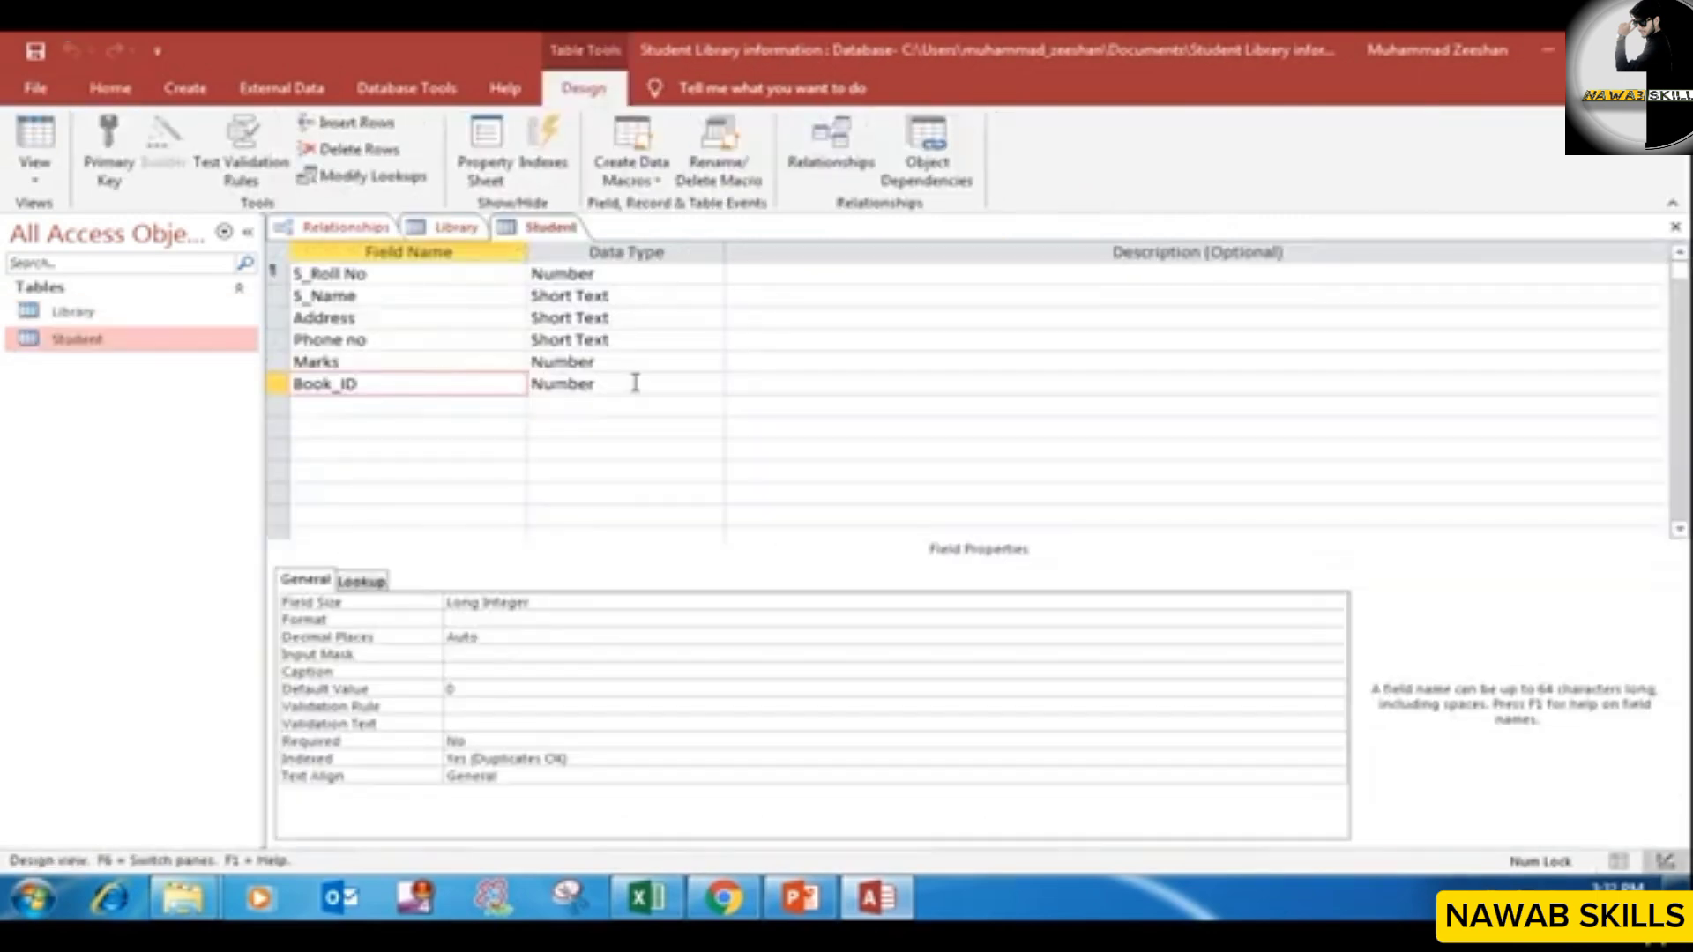
# Step: Check Student's Book_ID with data type Number selected, and compare its field properties with those of Library's Book_ID
pyautogui.click(632, 384)
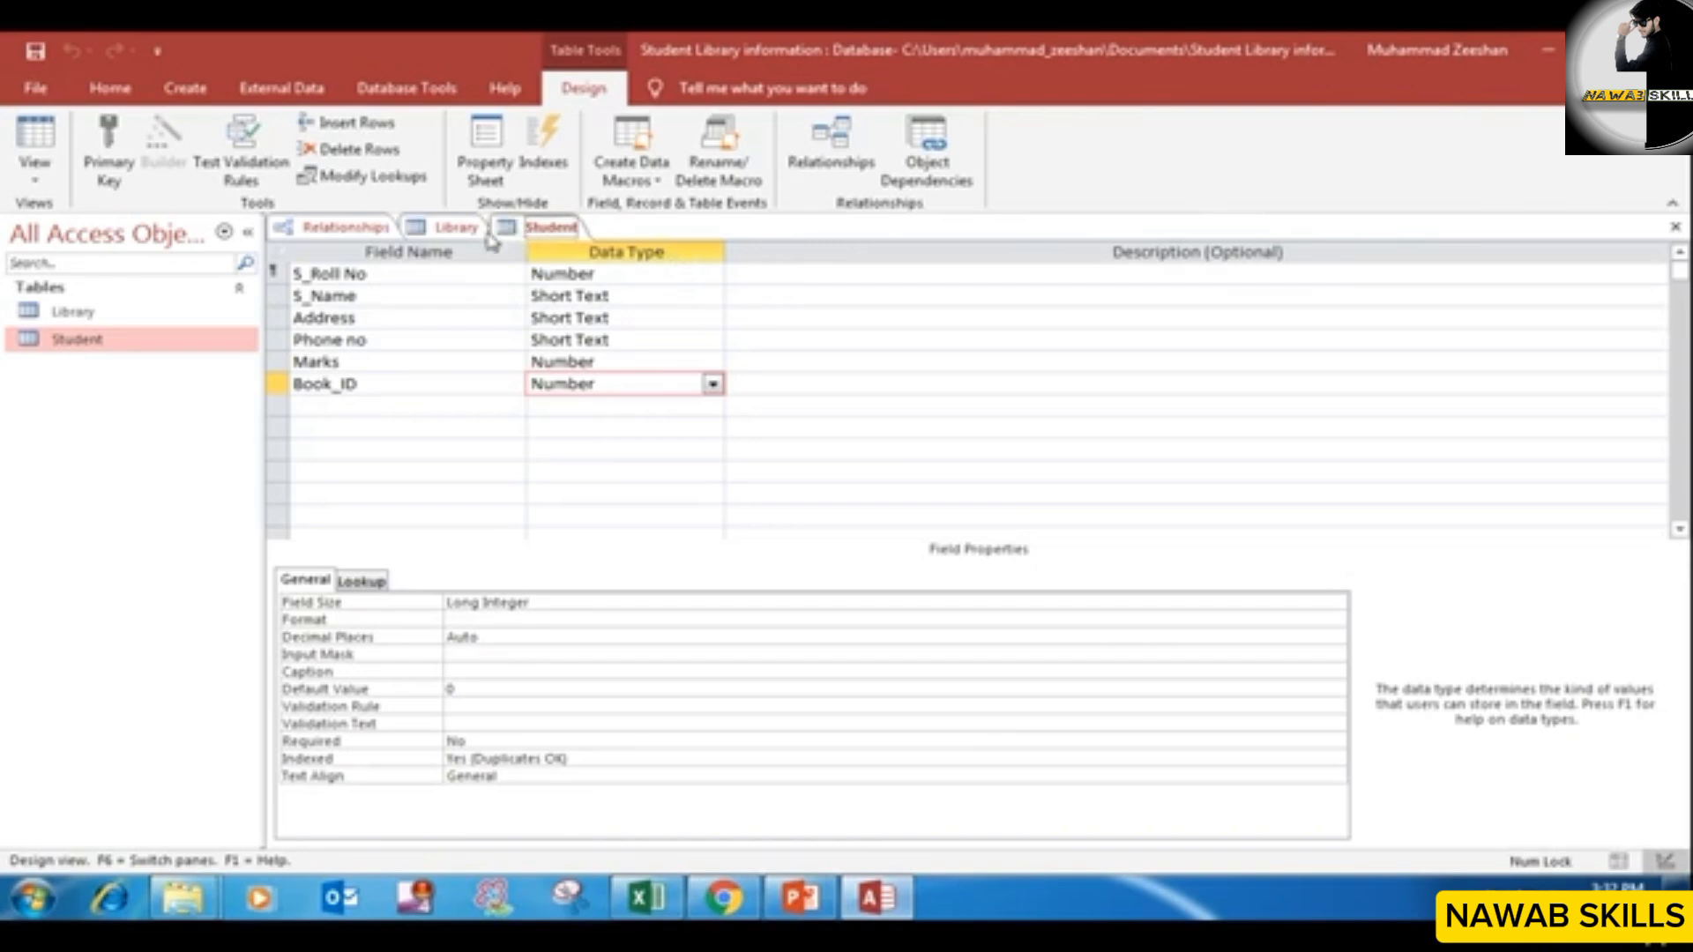
pyautogui.click(713, 384)
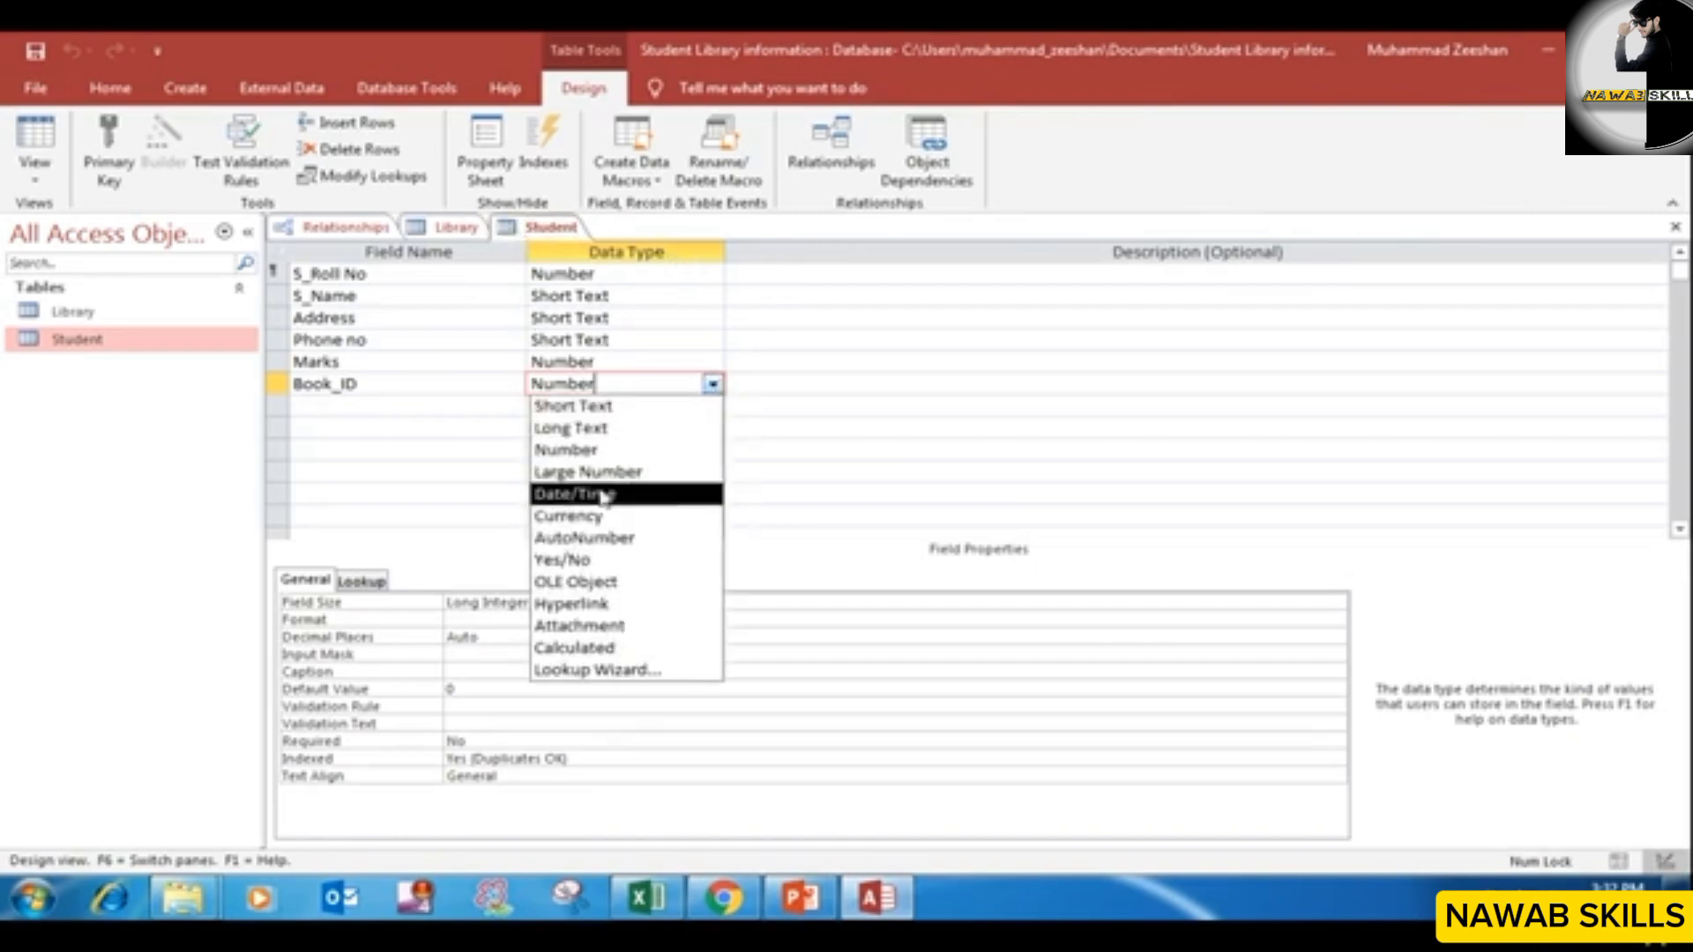
pyautogui.click(622, 451)
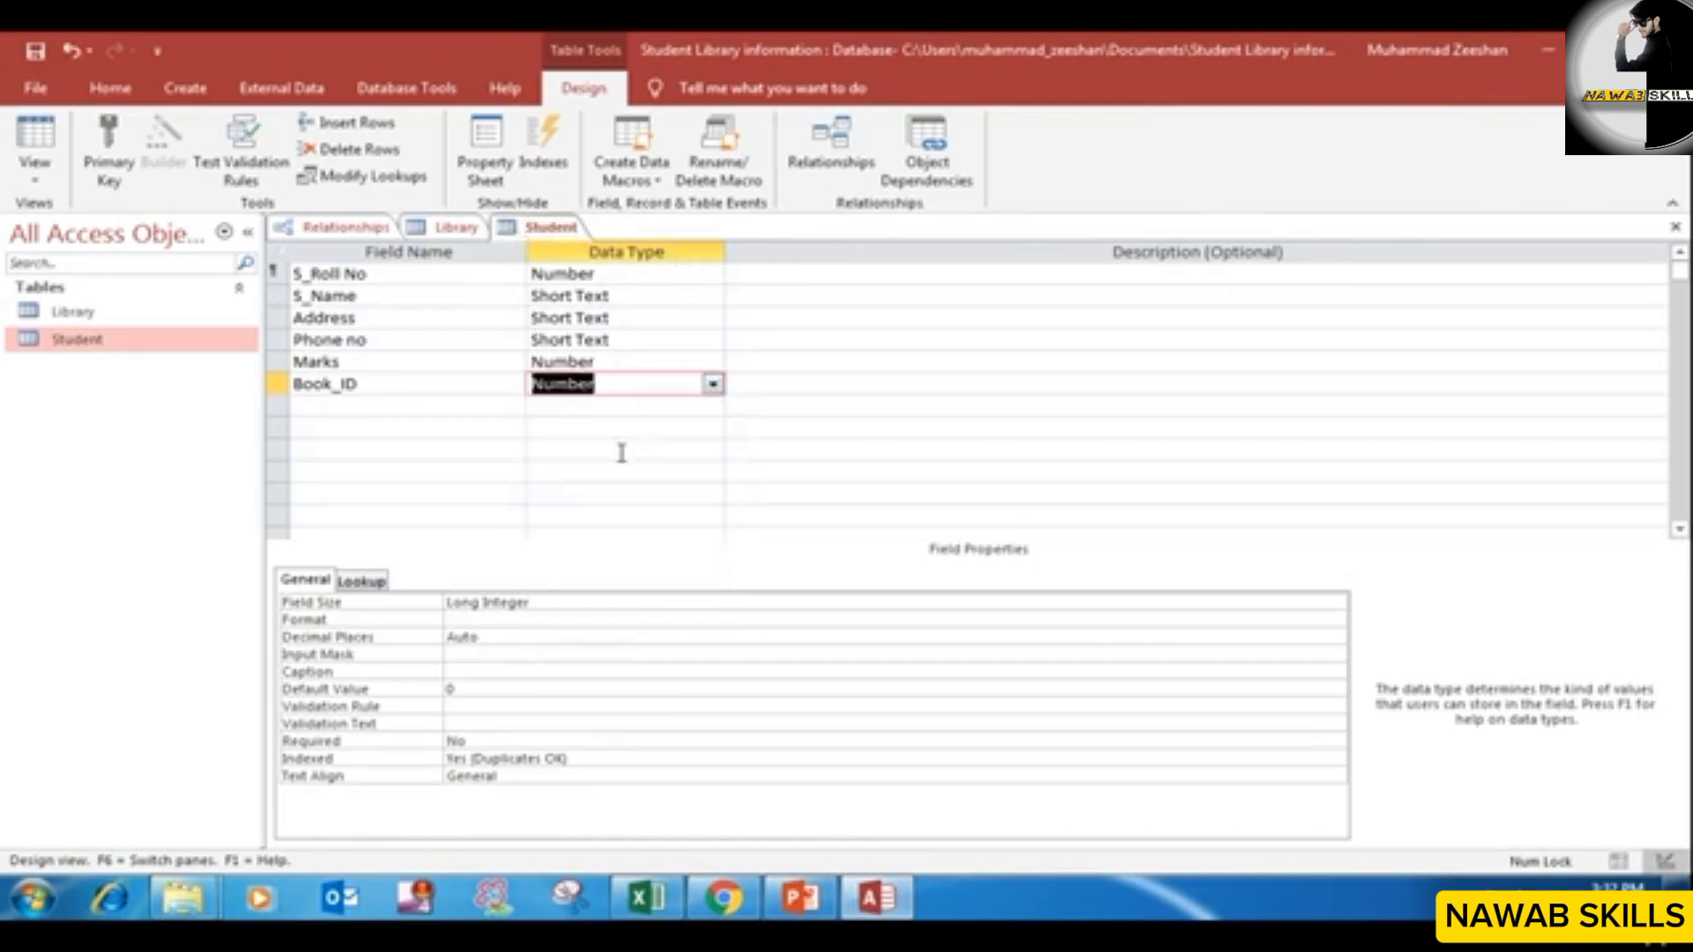
pyautogui.click(457, 230)
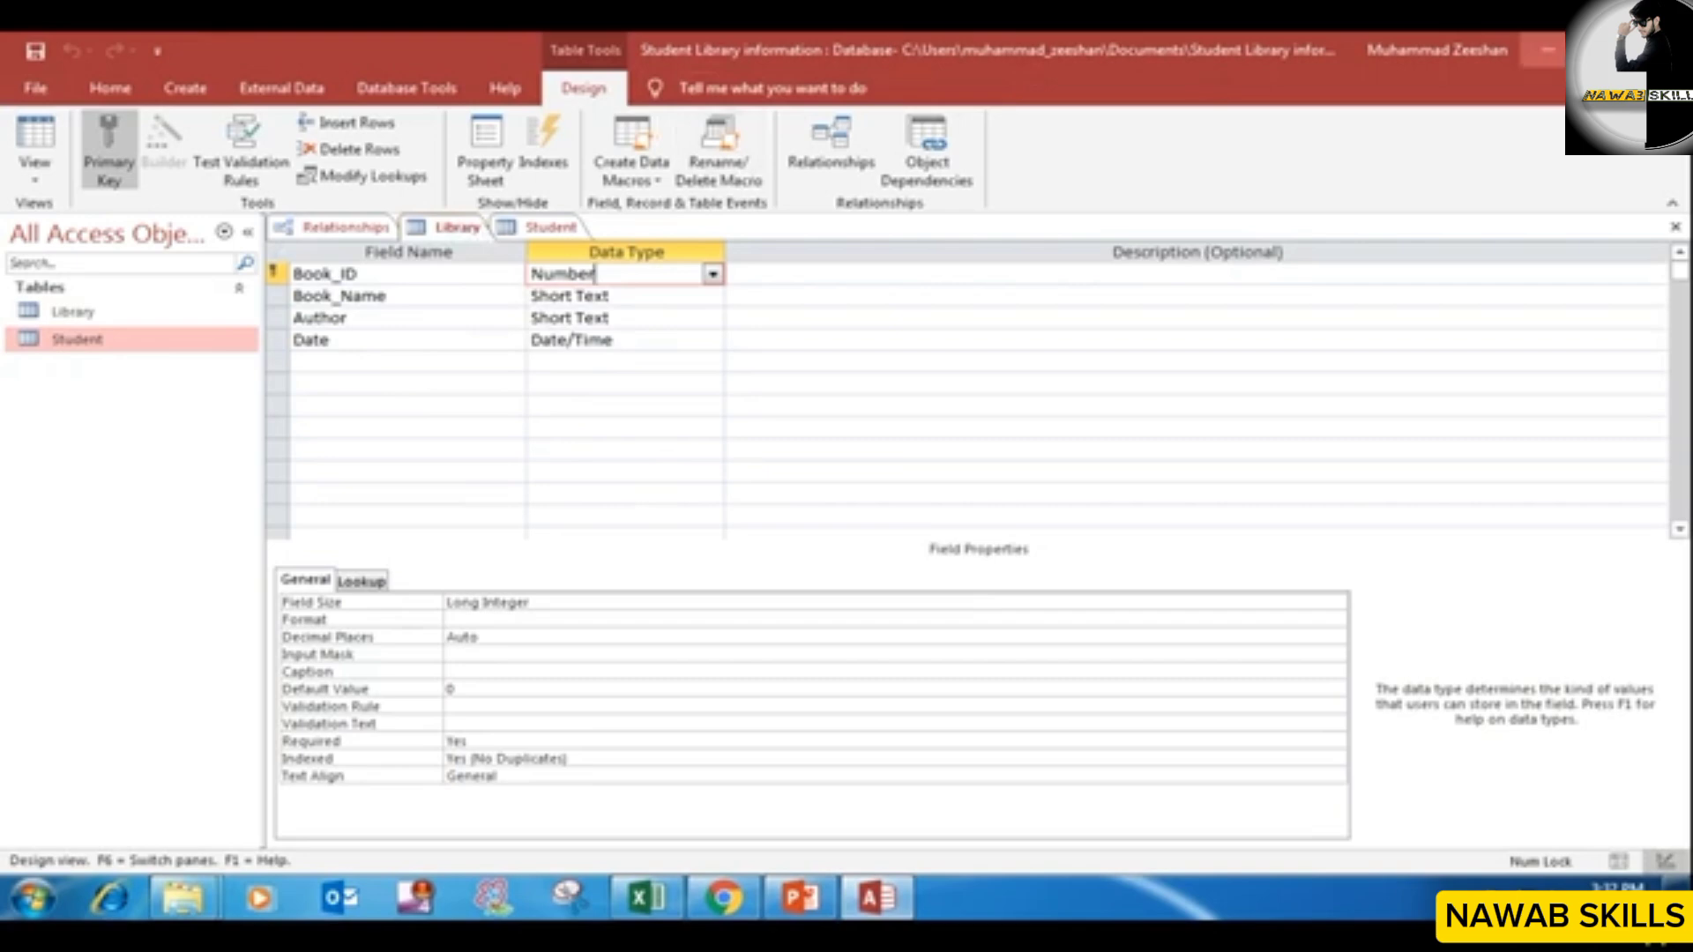
# Step: Switch from the database to the Referential Integrity presentation in PowerPoint and display its title slide
pyautogui.click(1547, 51)
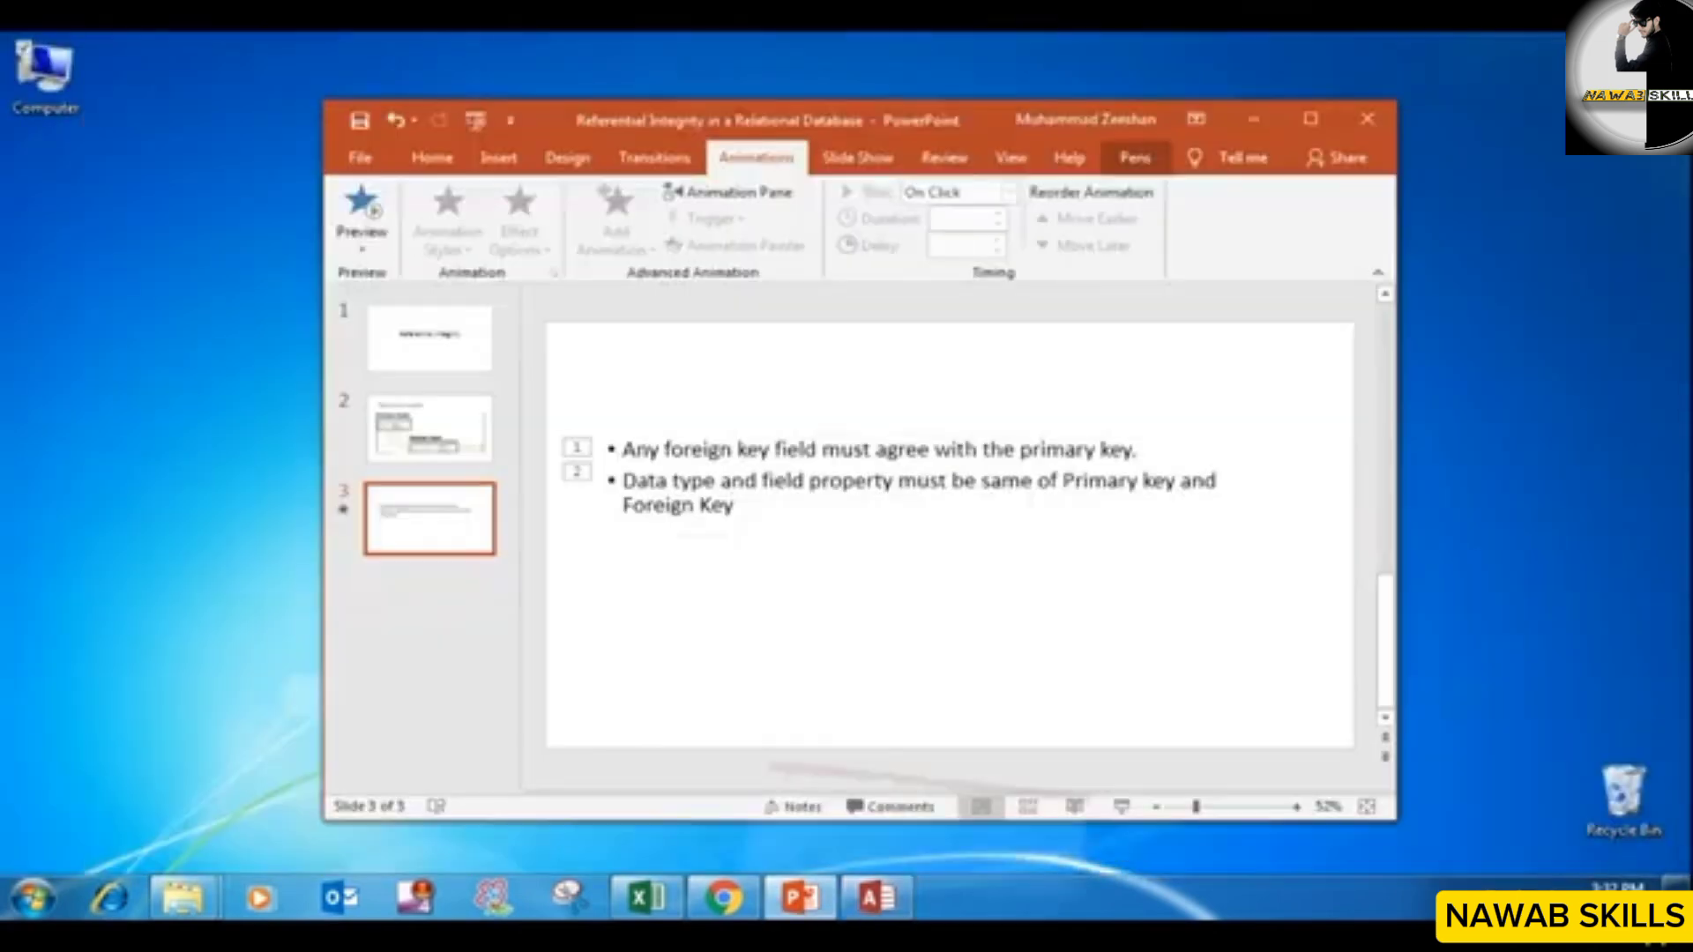
pyautogui.click(407, 340)
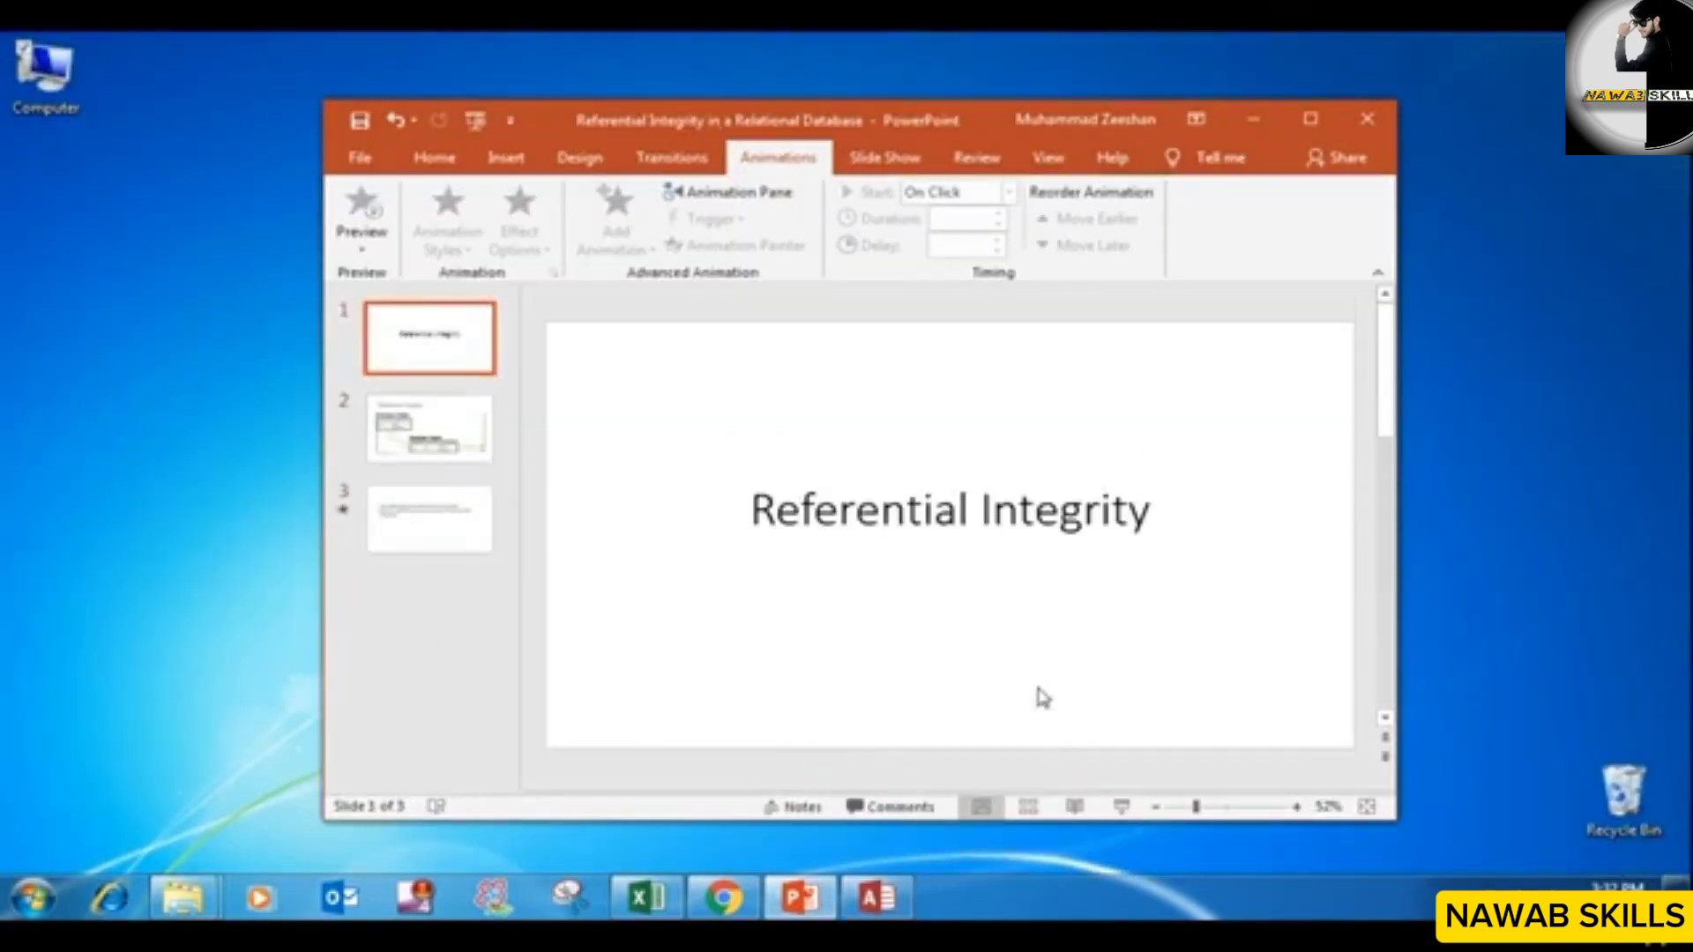